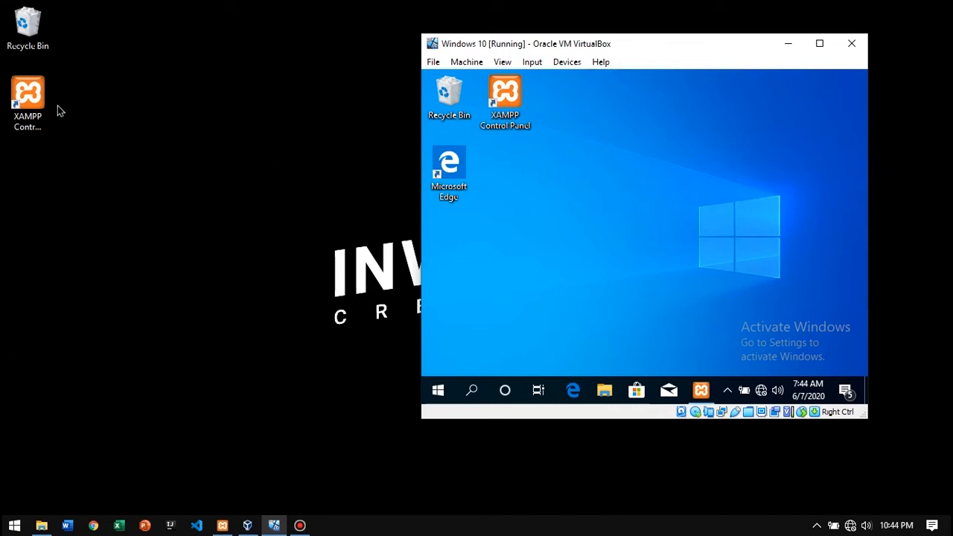
# Open a command prompt in the Windows 10 virtual machine, run ipconfig and highlight the Ethernet adapter's IPv4 address
pyautogui.moveTo(603, 42); pyautogui.dragTo(652, 34)
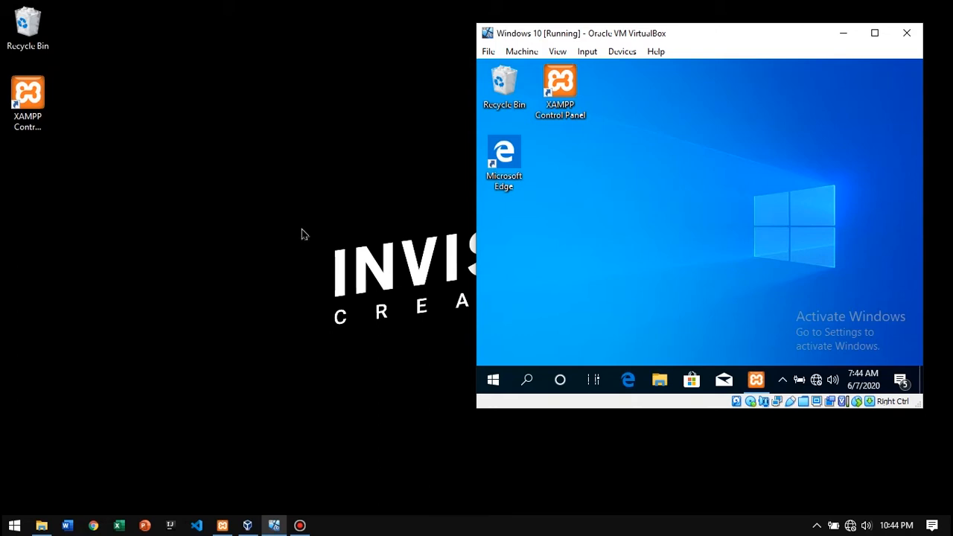
pyautogui.press('super+r')
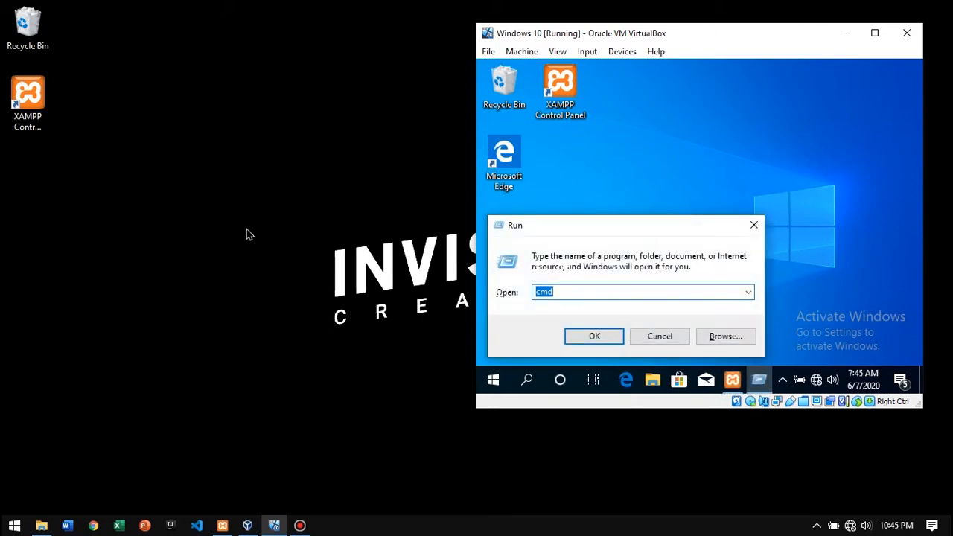
pyautogui.press('Return')
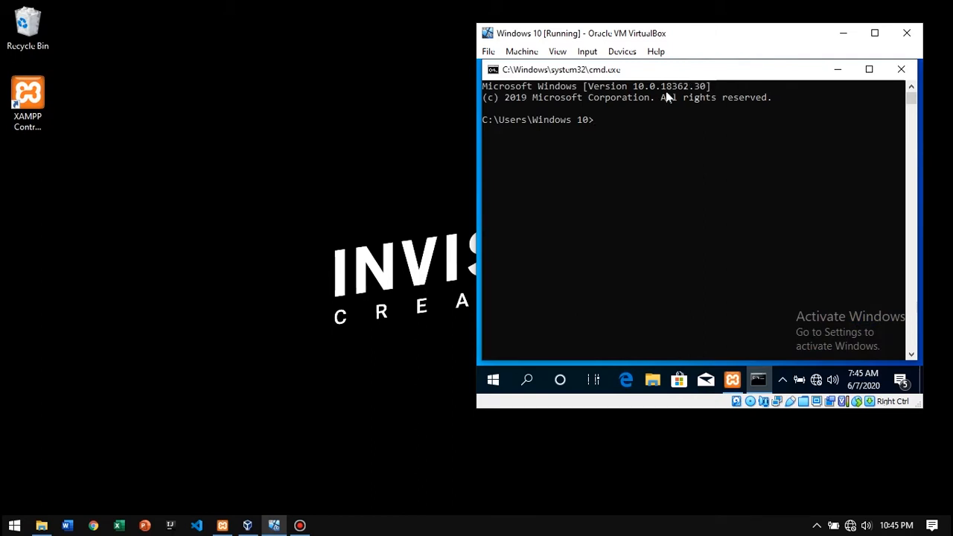
pyautogui.write('ipconfig')
pyautogui.press('Return')
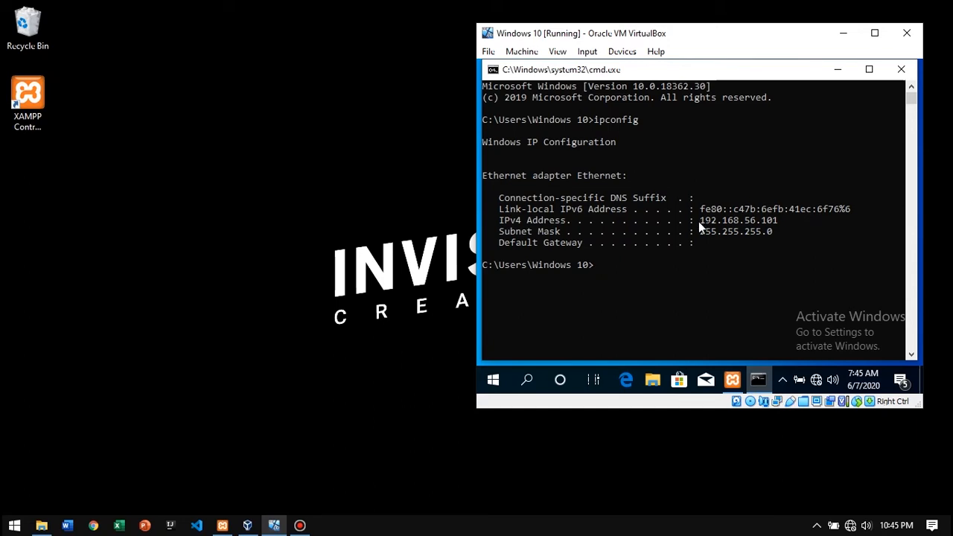
pyautogui.moveTo(699, 221); pyautogui.dragTo(774, 222)
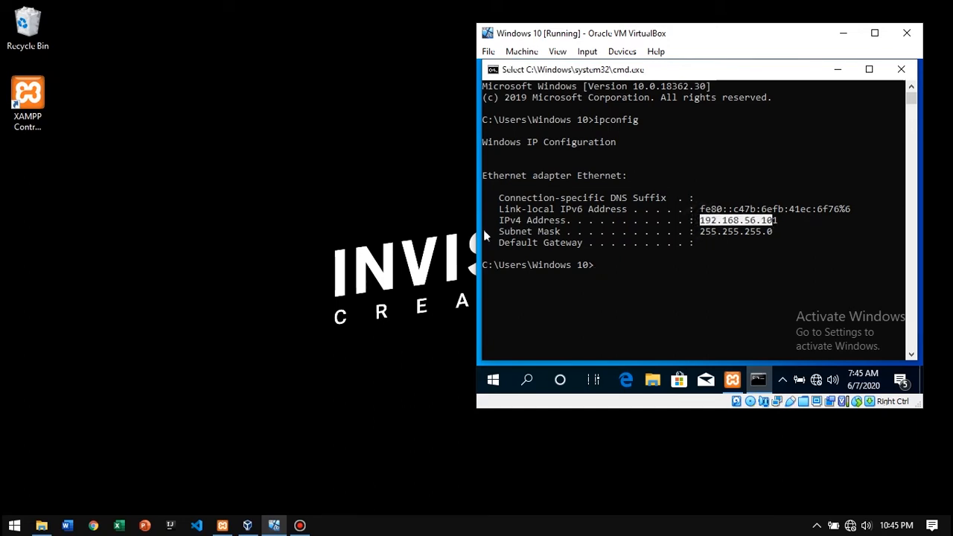
# Open a command prompt on the host computer, run ipconfig and locate the VirtualBox Host-Only Network adapter's IPv4 address
pyautogui.click(280, 209)
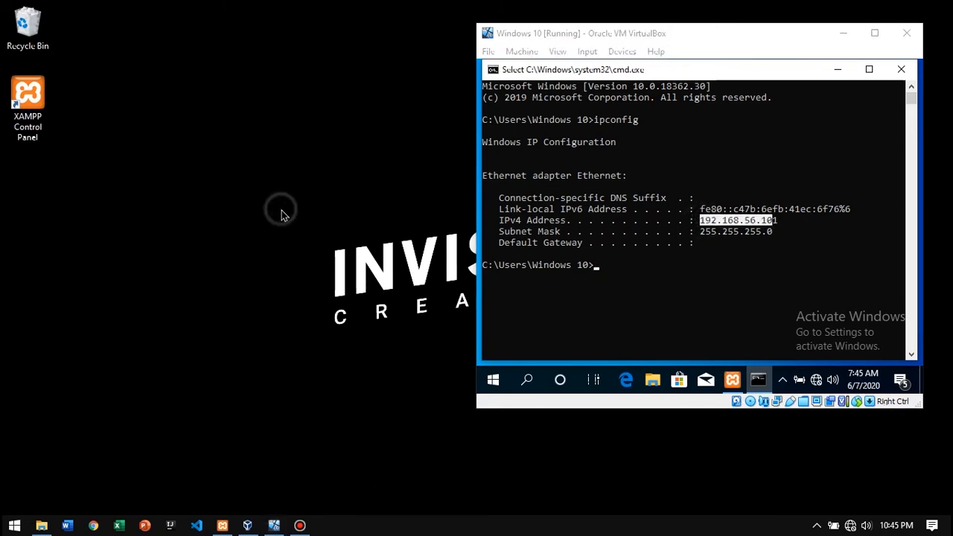
pyautogui.click(116, 236)
pyautogui.press('super+r')
pyautogui.press('Return')
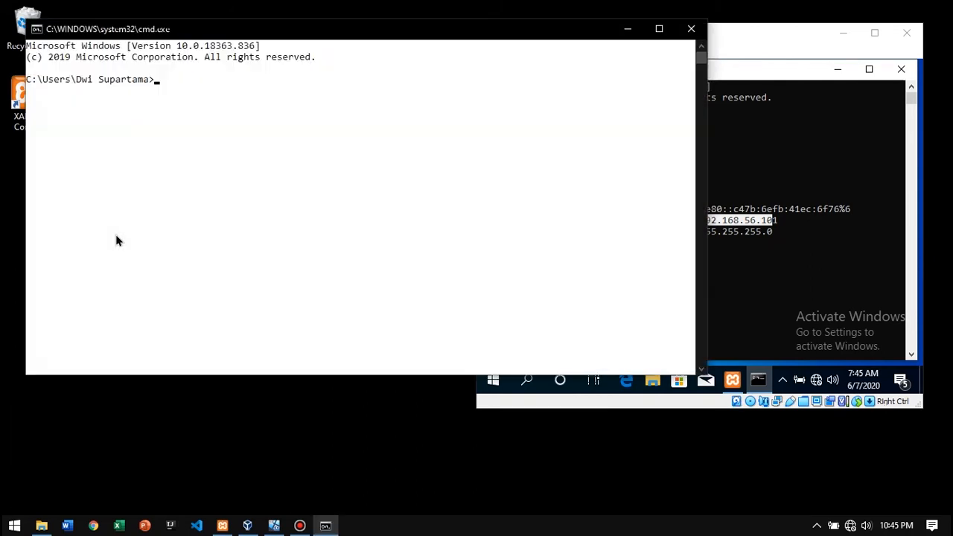
pyautogui.write('ipcongi')
pyautogui.write('fi')
pyautogui.press('Return')
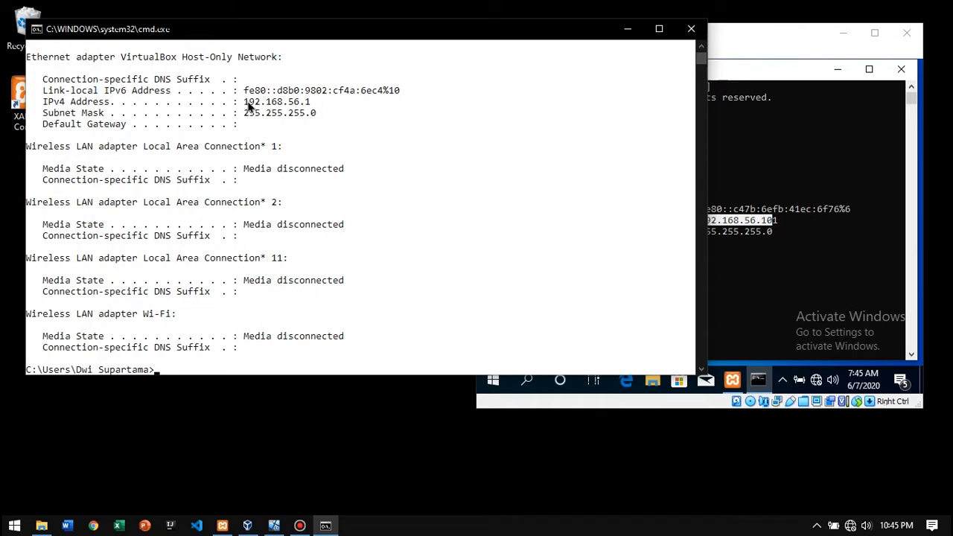
pyautogui.moveTo(243, 101); pyautogui.dragTo(320, 146)
pyautogui.moveTo(28, 58); pyautogui.dragTo(98, 60)
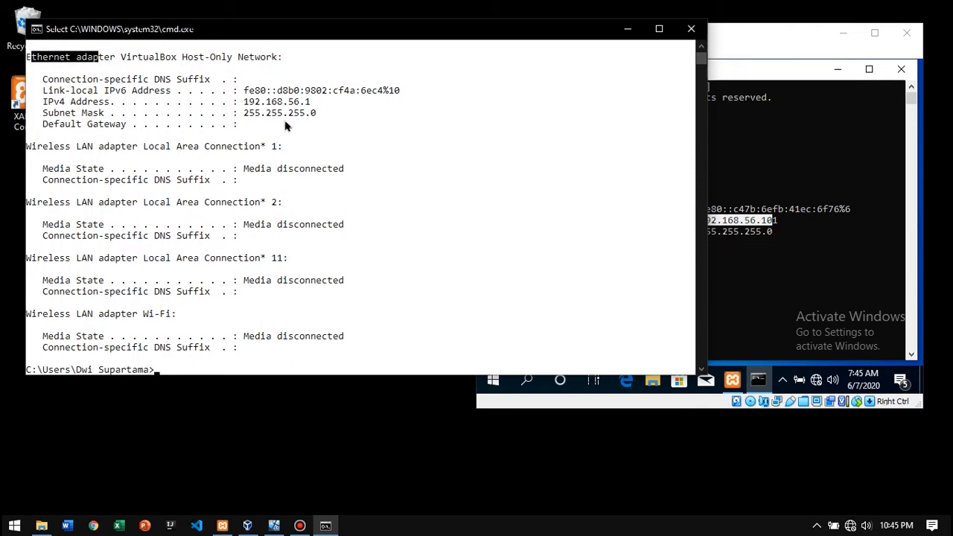
pyautogui.scroll(3, 285, 125)
pyautogui.click(258, 160)
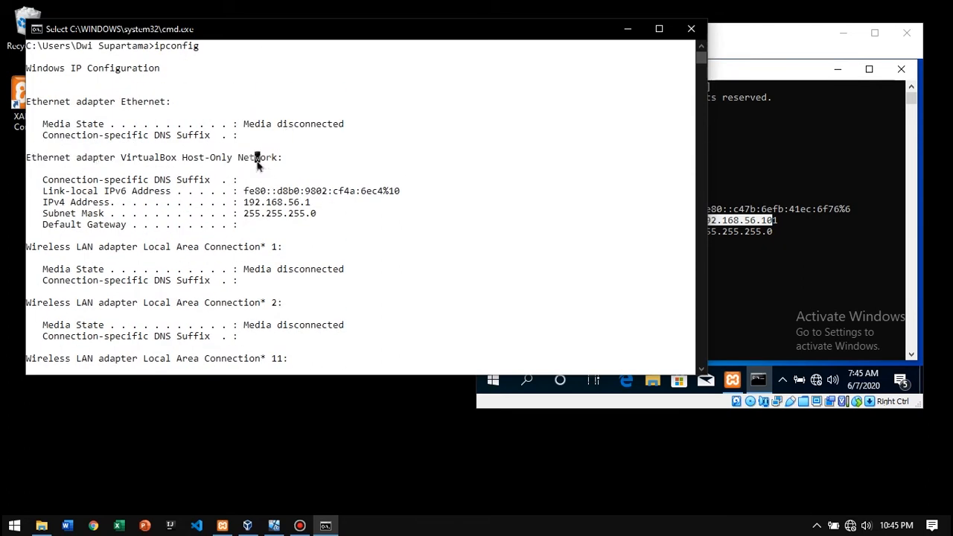
# Narrow the host's command prompt window and place it beside the virtual machine window
pyautogui.click(628, 31)
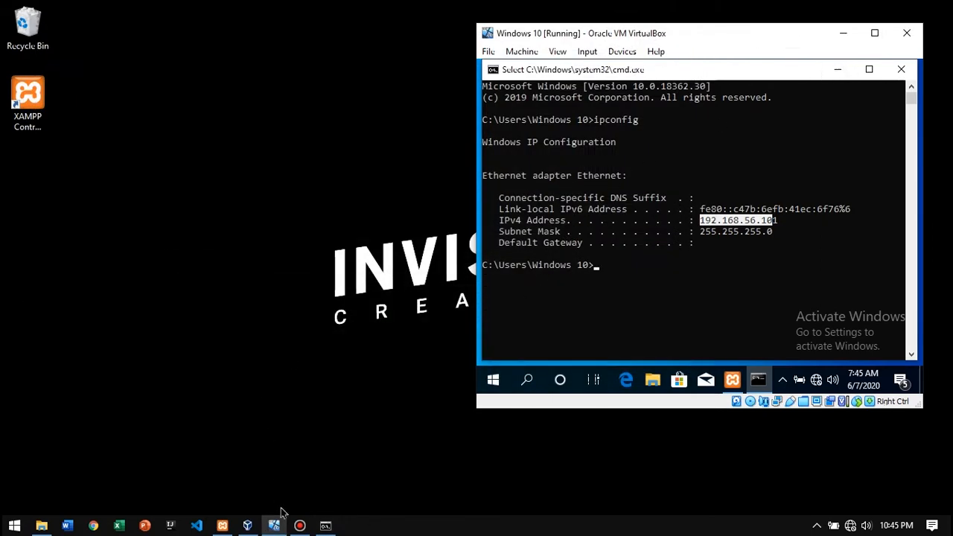
pyautogui.click(326, 526)
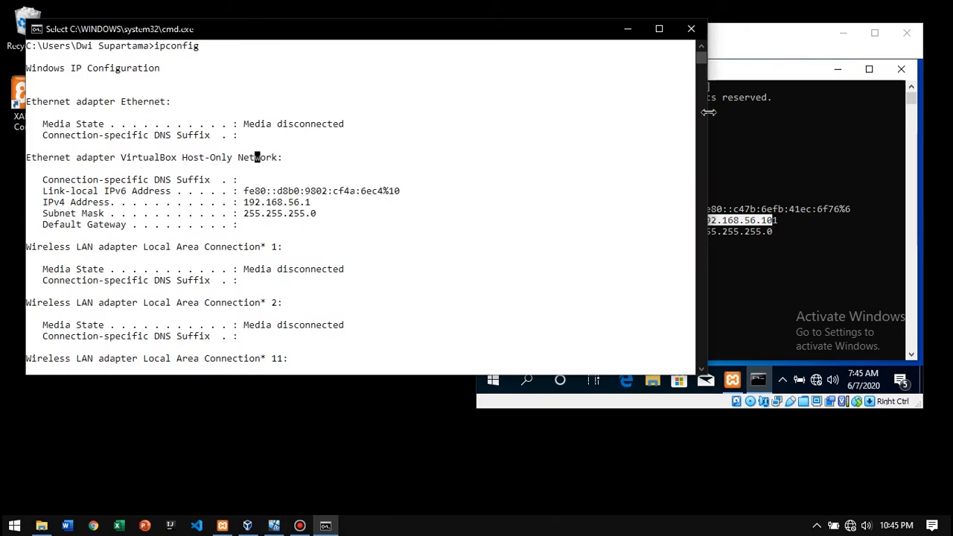
pyautogui.moveTo(695, 117); pyautogui.dragTo(517, 121)
pyautogui.moveTo(304, 30); pyautogui.dragTo(278, 44)
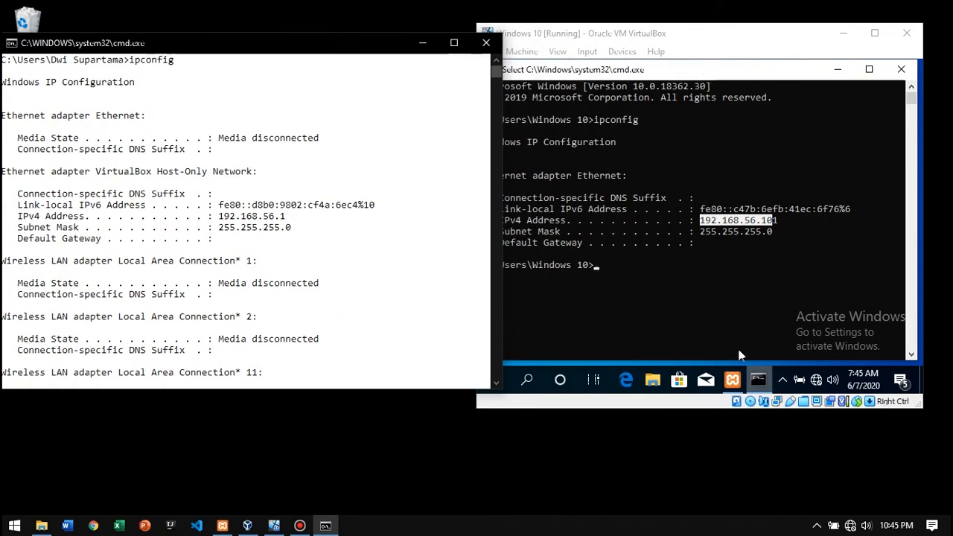
# Ping the virtual machine at 192.168.56.101 from the host's command prompt
pyautogui.scroll(-5, 275, 239)
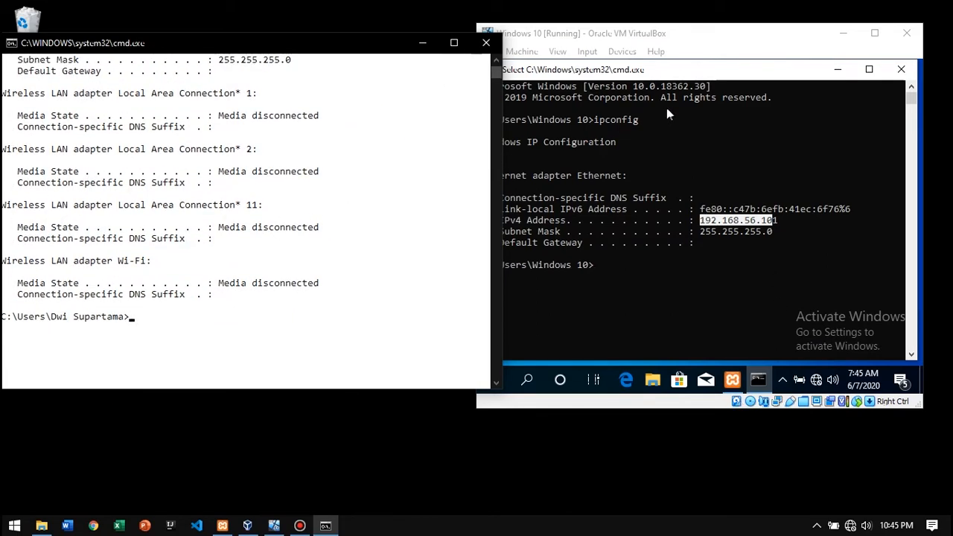
pyautogui.click(713, 72)
pyautogui.click(757, 197)
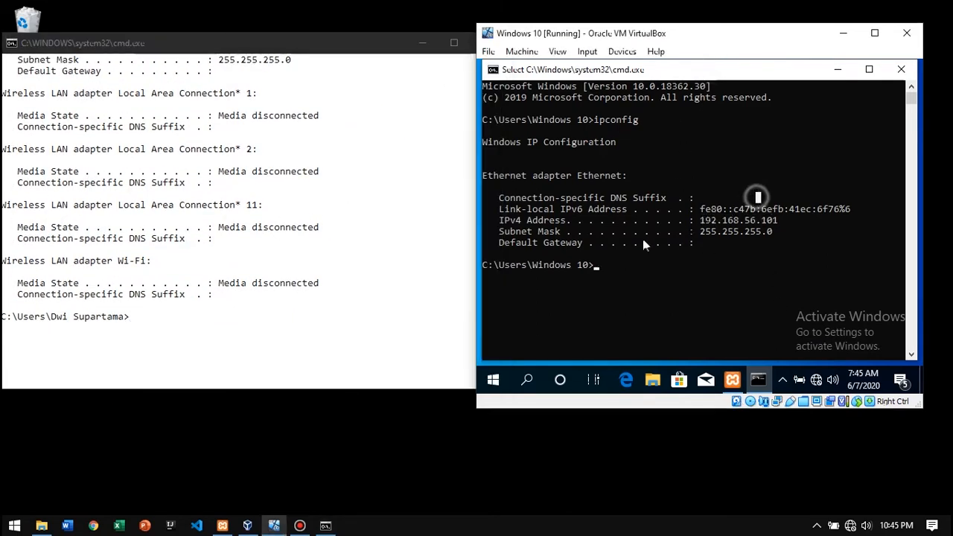
pyautogui.click(257, 41)
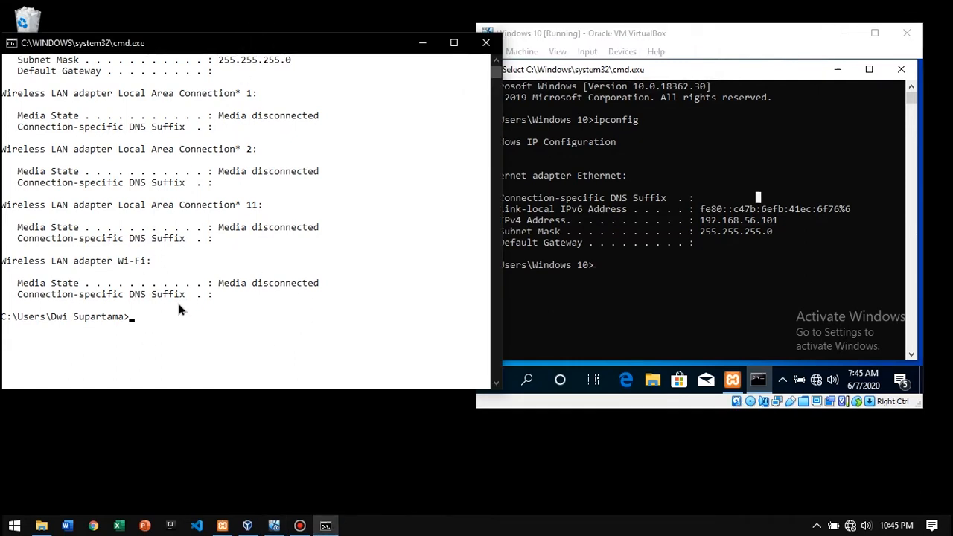
pyautogui.write('ping')
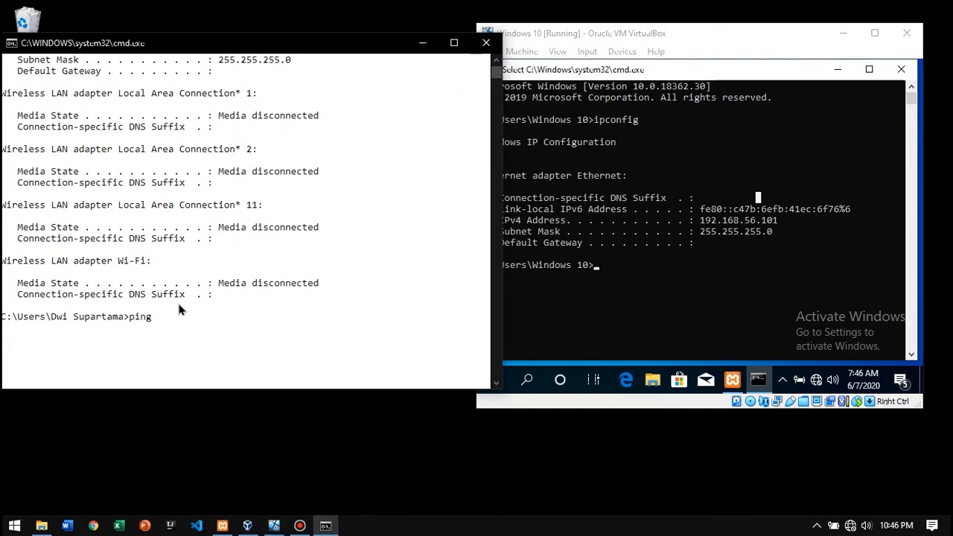
pyautogui.write(' 192.168.56.101')
pyautogui.press('Return')
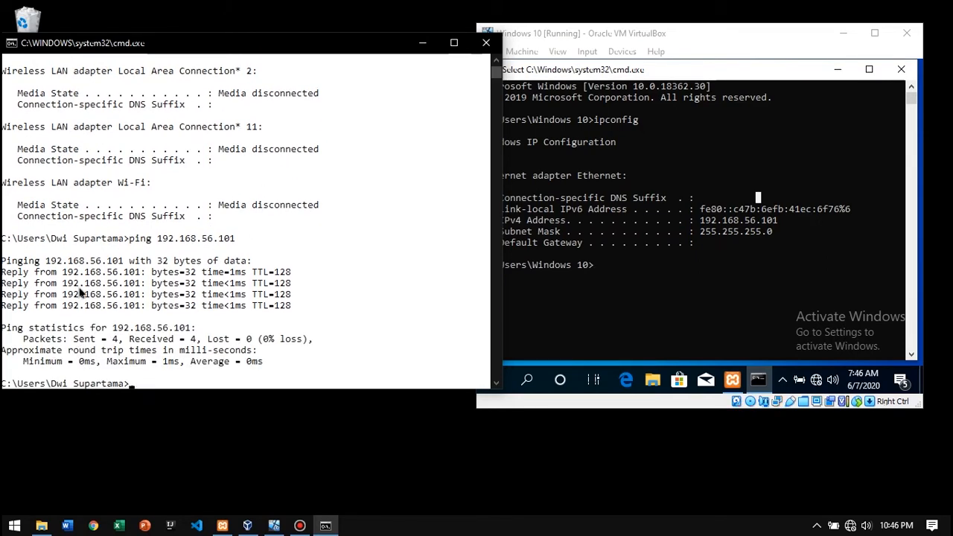
pyautogui.write('a')
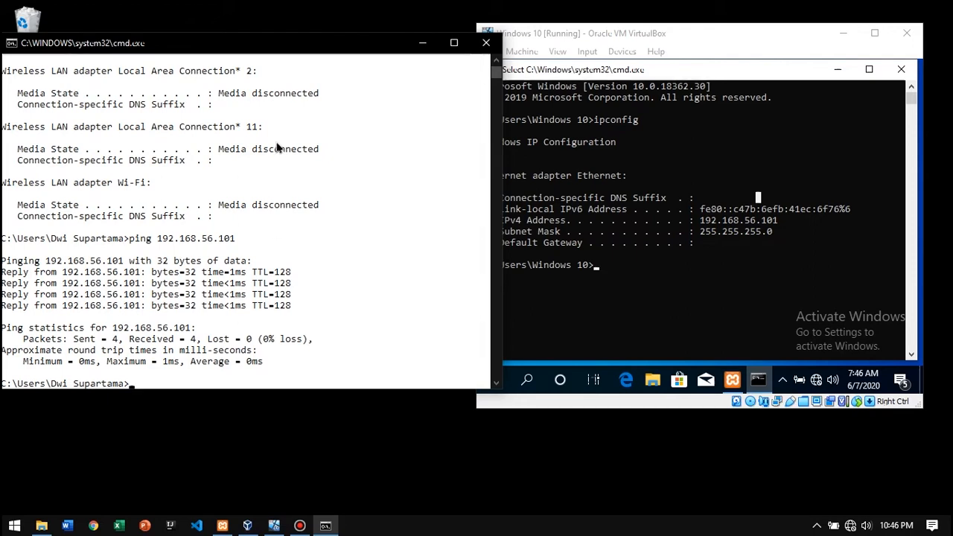
# Ping the host at 192.168.56.1 from the virtual machine's command prompt
pyautogui.click(725, 71)
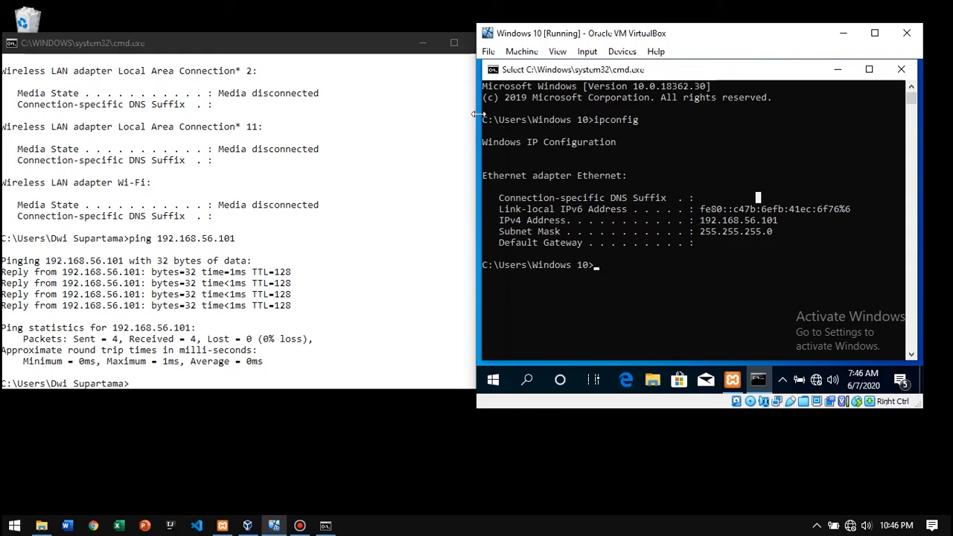
pyautogui.write('ping')
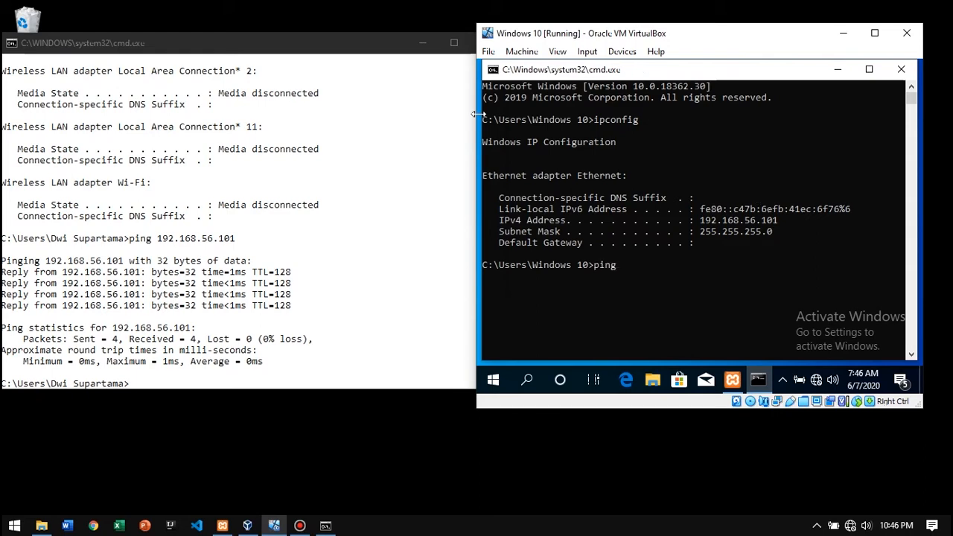
pyautogui.scroll(6, 269, 204)
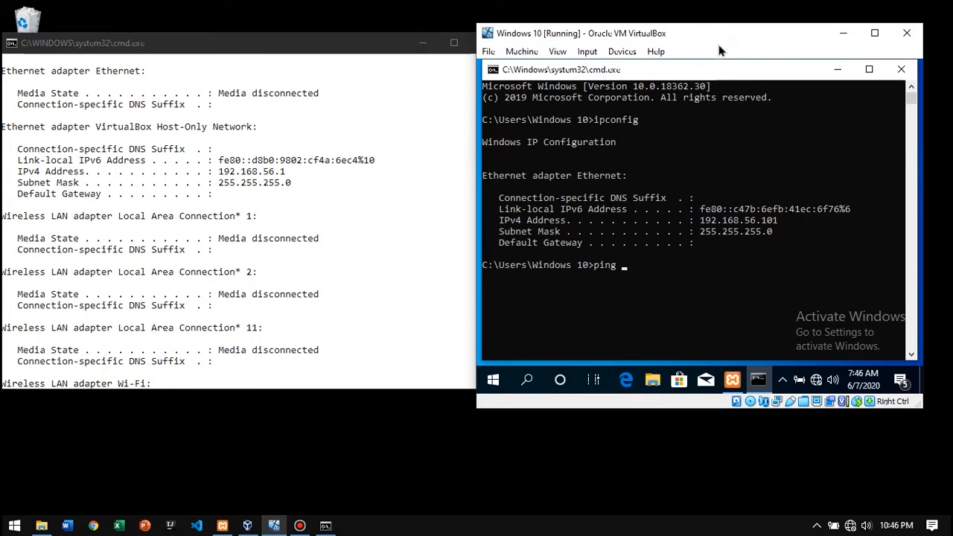
pyautogui.write('192.168.56.1')
pyautogui.press('Return')
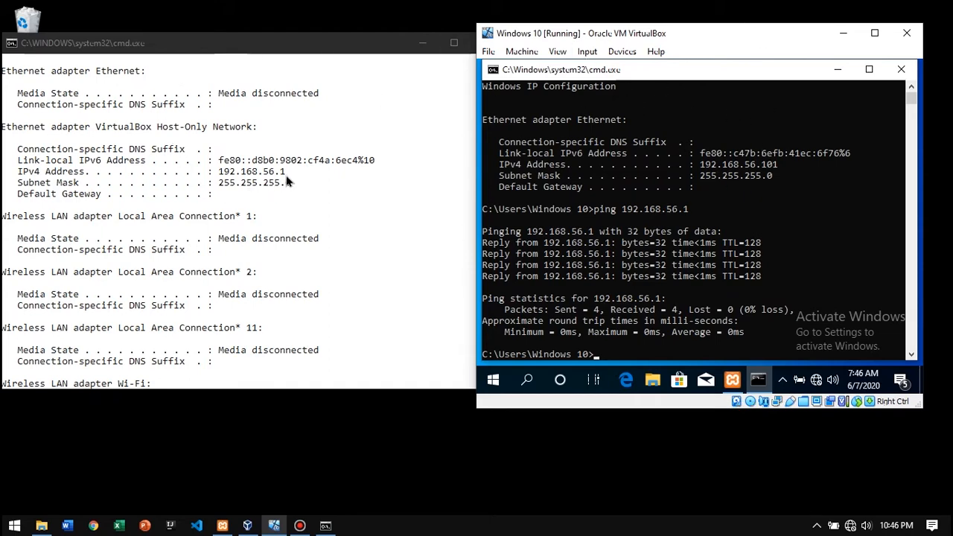
pyautogui.scroll(-2, 289, 181)
pyautogui.scroll(-6, 288, 181)
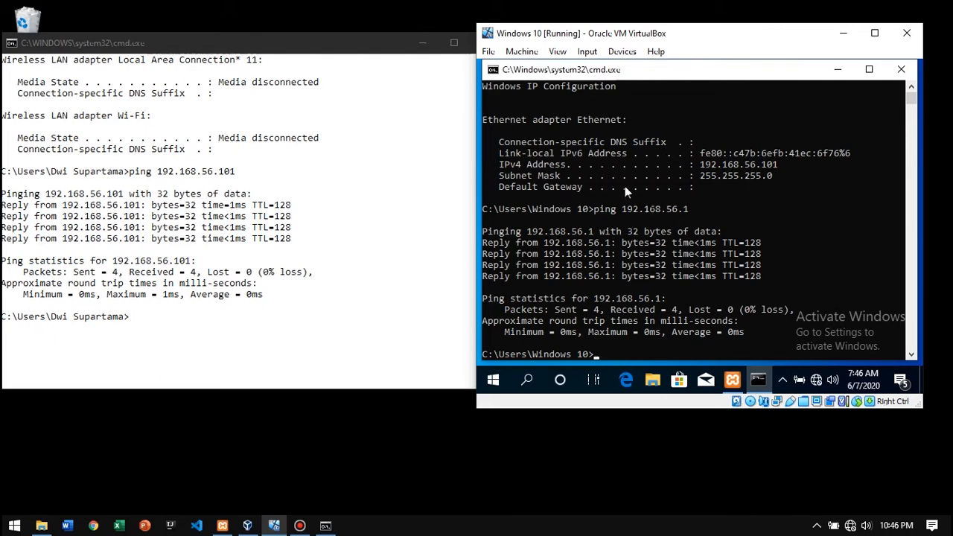
# Check Adapter 1's attachment and advanced options in the virtual machine's network settings, and close them without changes
pyautogui.click(523, 53)
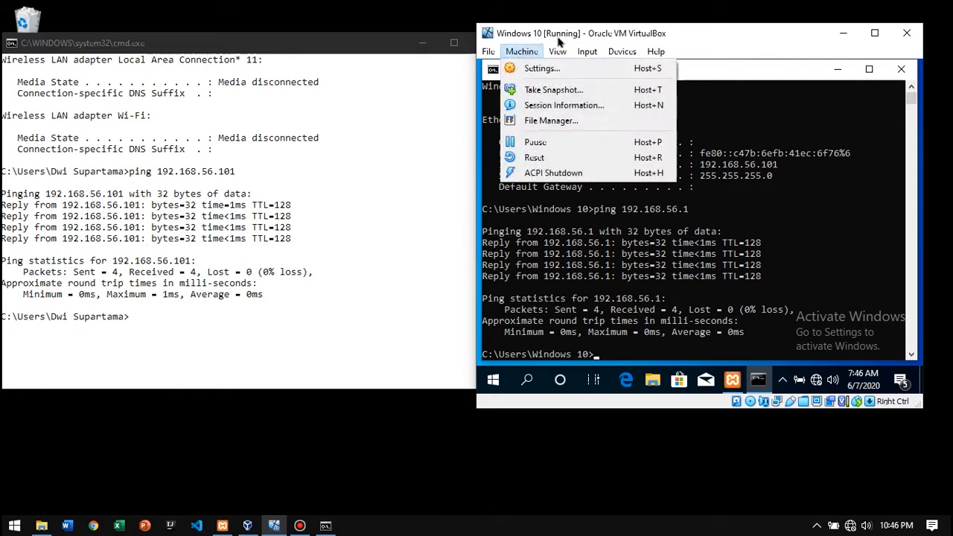
pyautogui.click(533, 68)
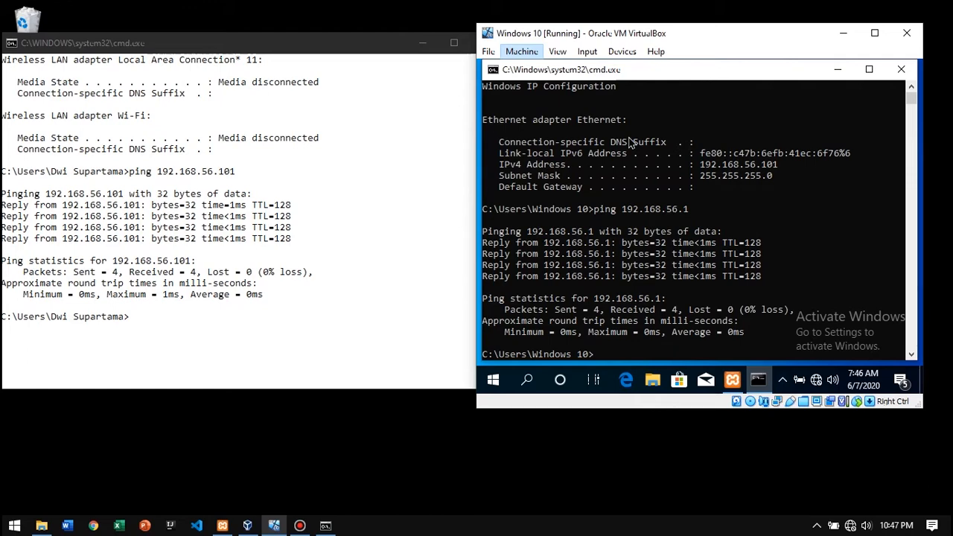
pyautogui.hotkey('ctrl', 's')
pyautogui.click(530, 185)
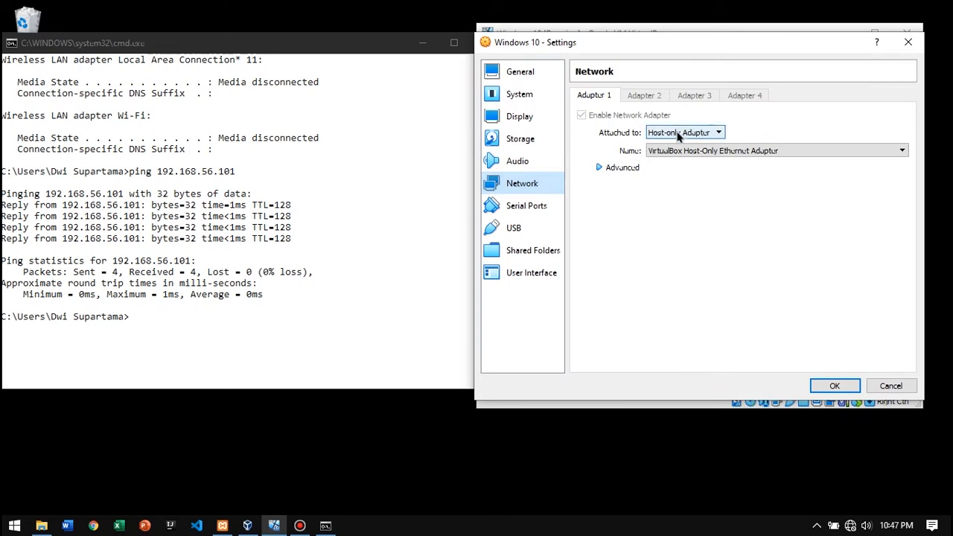
pyautogui.click(600, 167)
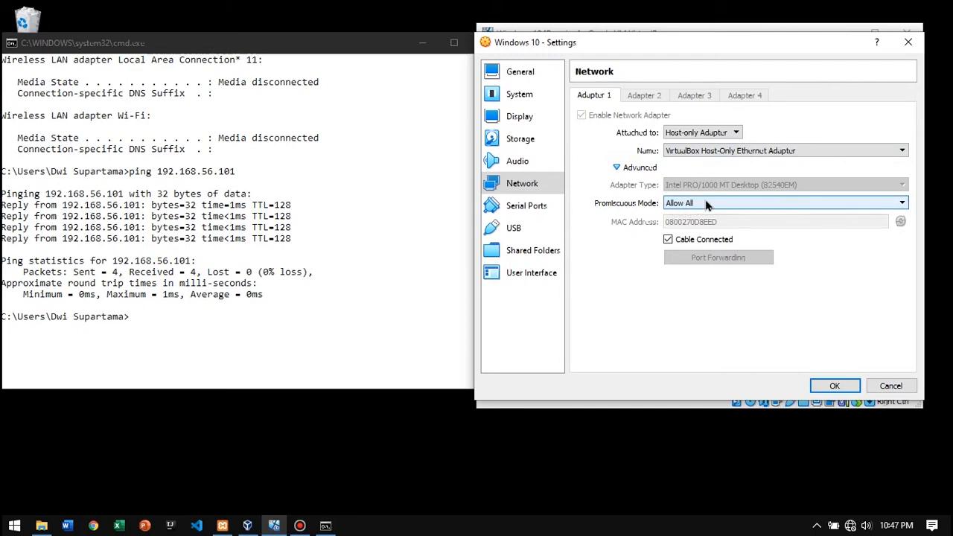
pyautogui.click(889, 391)
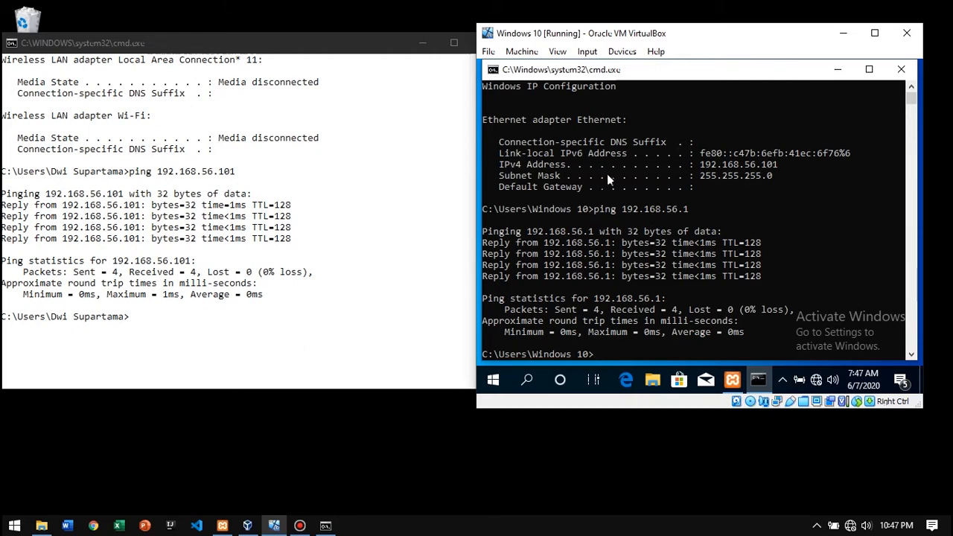
pyautogui.scroll(7, 223, 149)
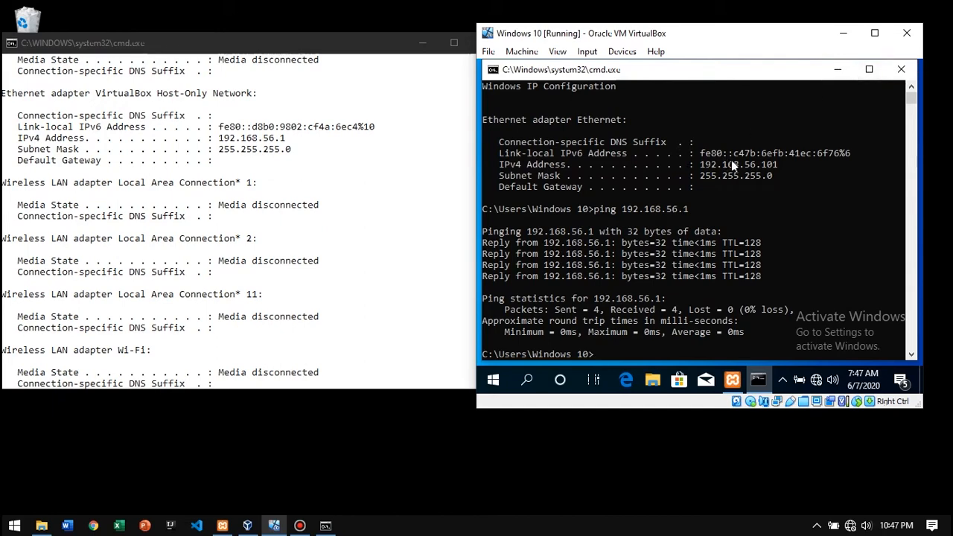
pyautogui.scroll(-5, 731, 160)
pyautogui.scroll(5, 674, 198)
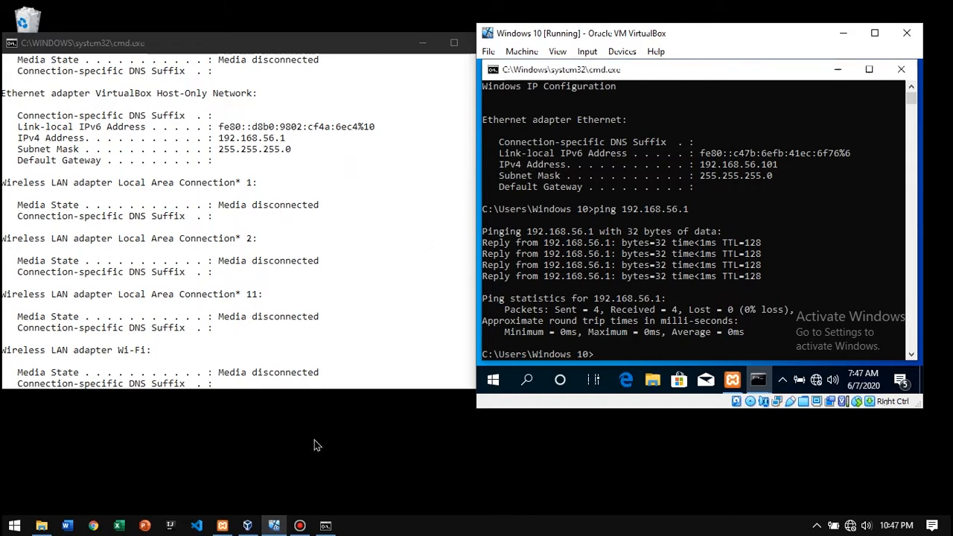
# Open a blank Notepad document on the host computer
pyautogui.press('super+r')
pyautogui.click(752, 225)
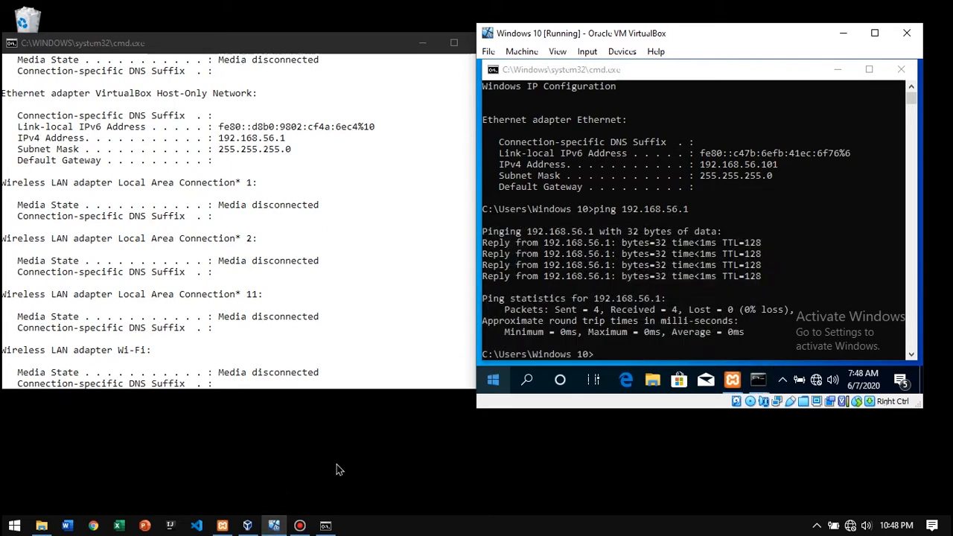
pyautogui.click(336, 464)
pyautogui.press('super+r')
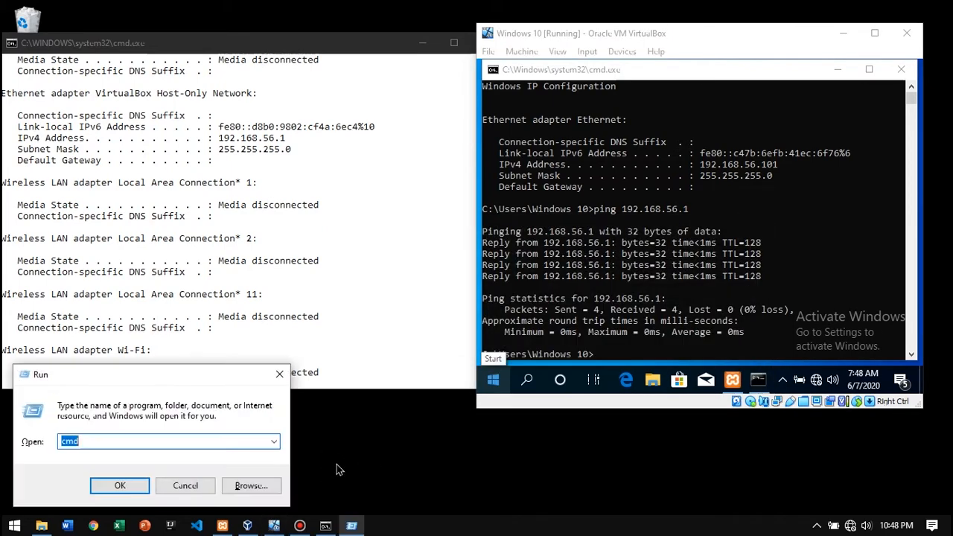
pyautogui.write('notepad')
pyautogui.press('Return')
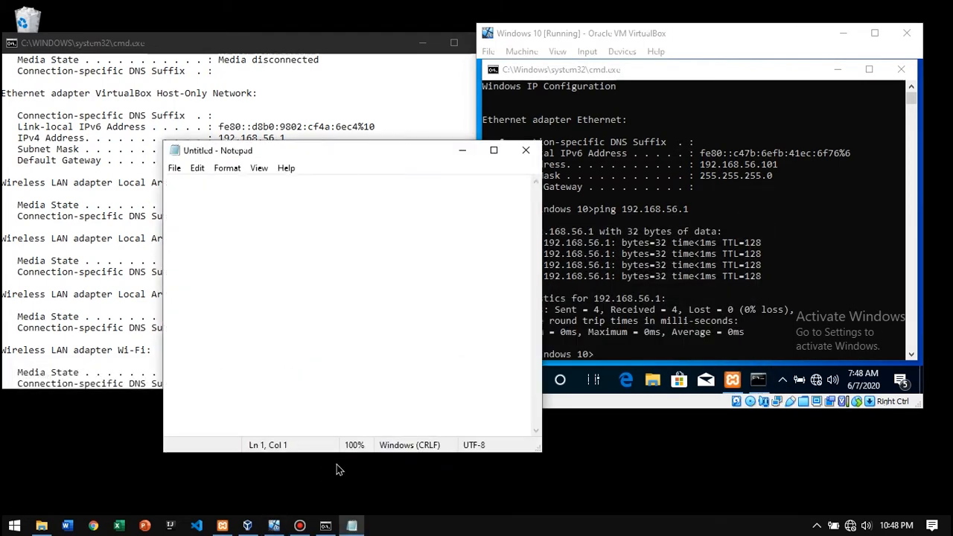
# Note the addresses on two lines, SERVER 1 : 192.168.56.1 and SERVer 2 : 192.168.56.101
pyautogui.write('SERVER ')
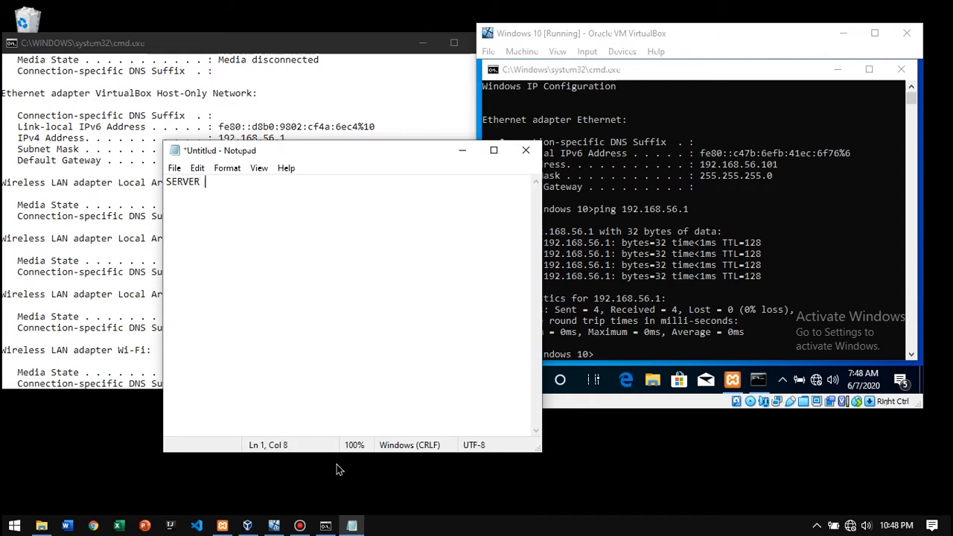
pyautogui.write('1 :')
pyautogui.moveTo(363, 149); pyautogui.dragTo(388, 203)
pyautogui.write('19')
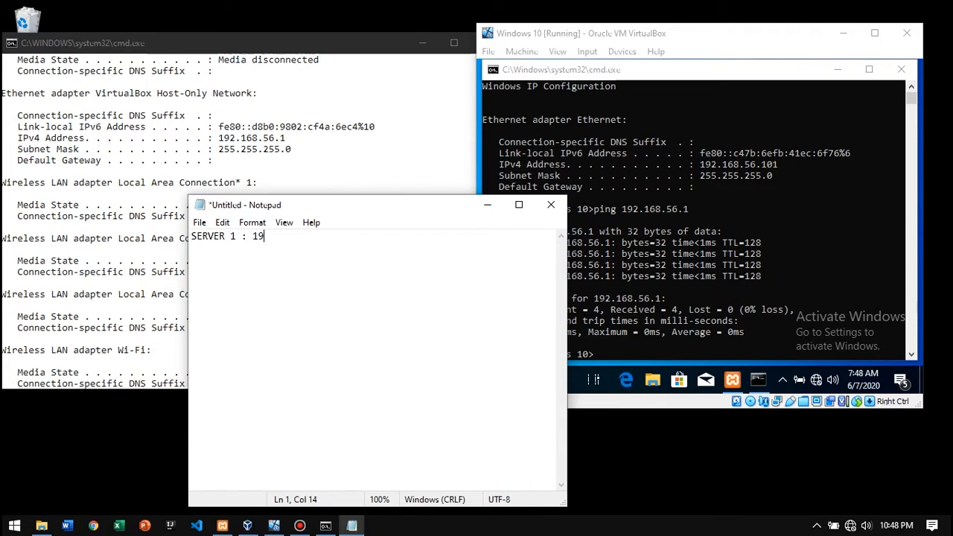
pyautogui.write('2.168.56.1')
pyautogui.press('Return')
pyautogui.write('SERVer 2 : 1')
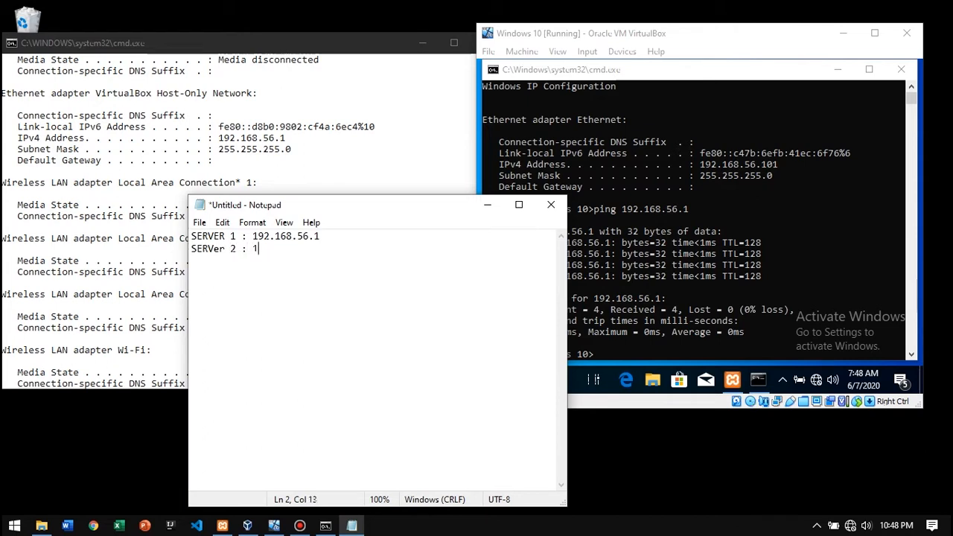
pyautogui.write('92.168.56.101')
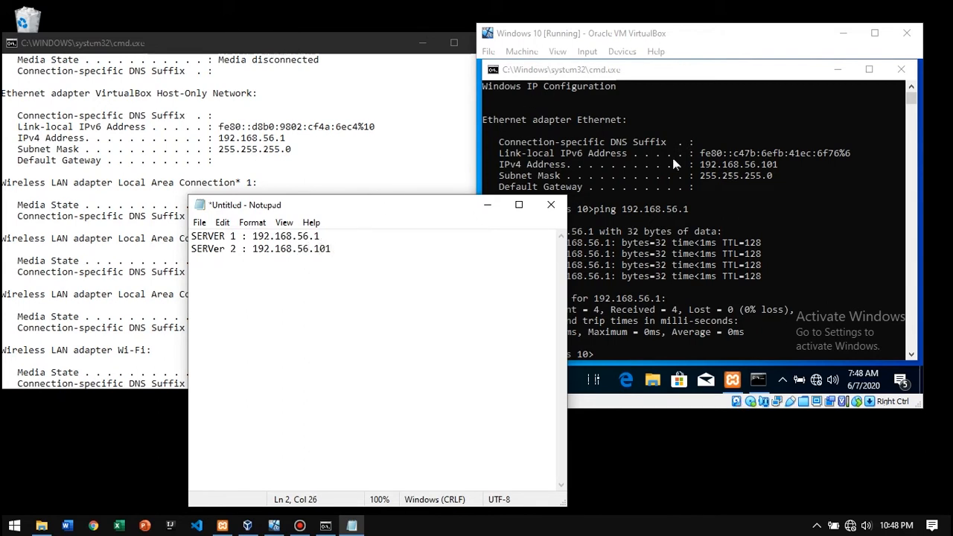
# Move the notes aside and correct the second line's label to the uppercase SERVER
pyautogui.scroll(2, 755, 178)
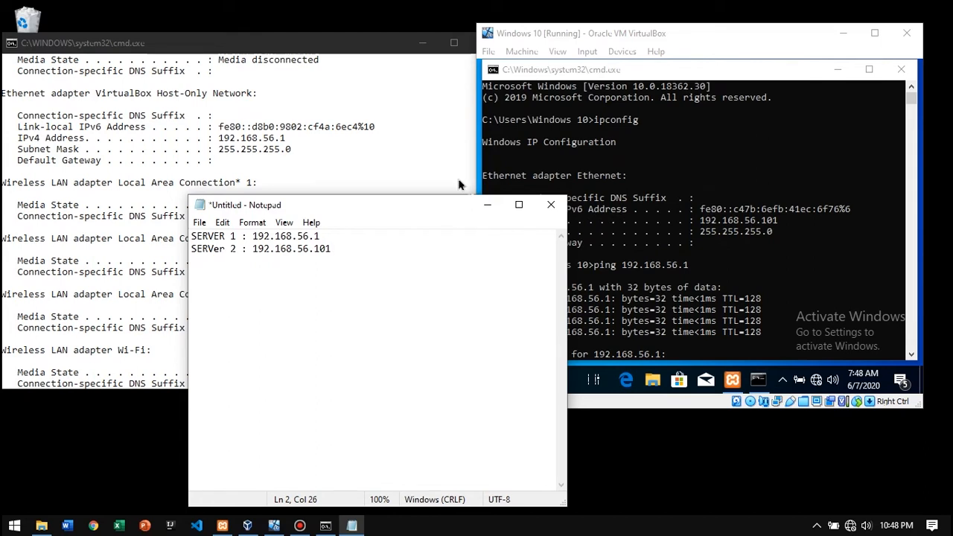
pyautogui.moveTo(325, 211); pyautogui.dragTo(440, 192)
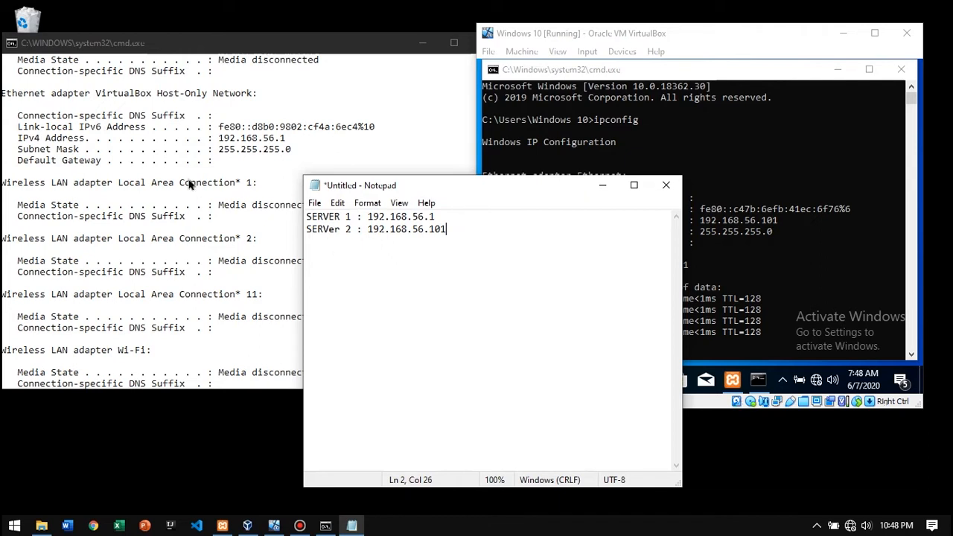
pyautogui.click(340, 229)
pyautogui.press('BackSpace')
pyautogui.press('BackSpace')
pyautogui.write('ER')
# Close the command prompt windows on both the host and the virtual machine
pyautogui.click(289, 41)
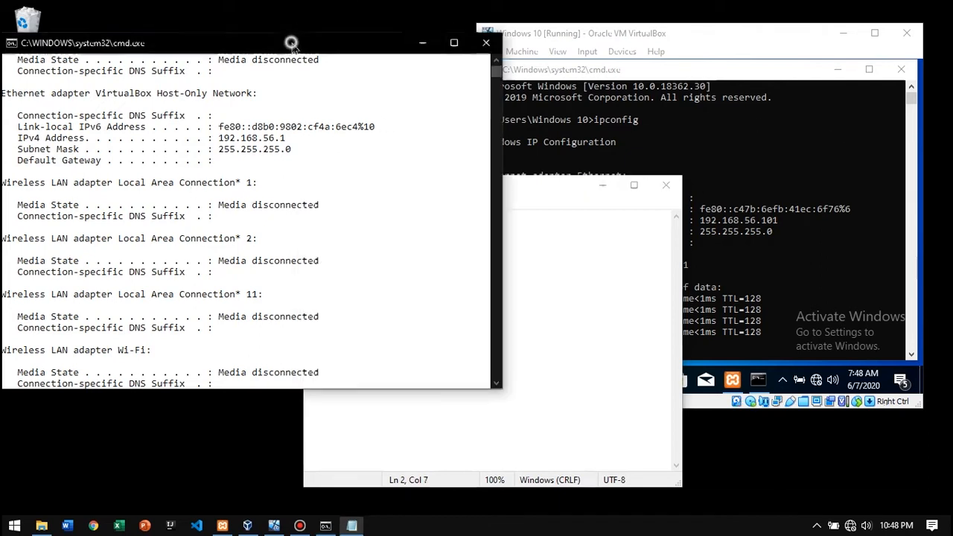
pyautogui.click(485, 42)
pyautogui.click(651, 160)
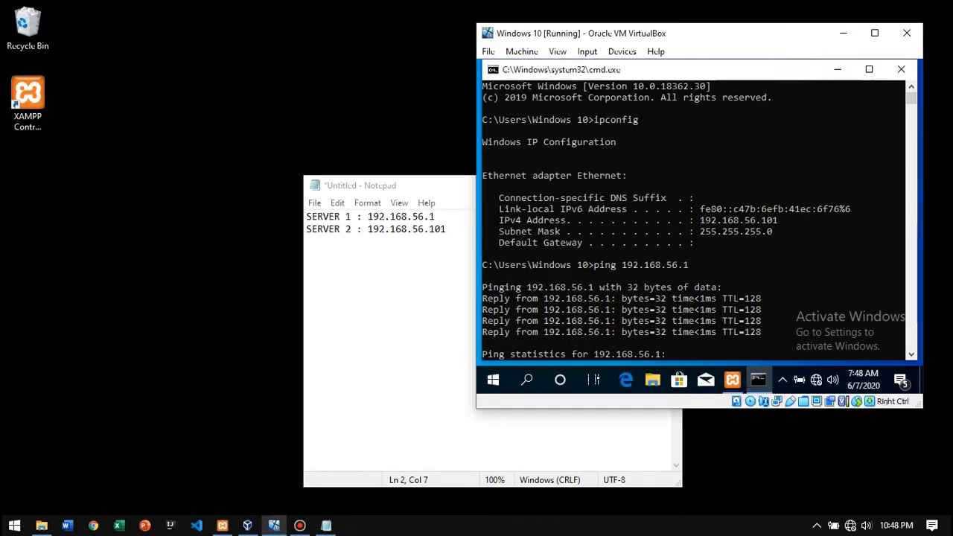
pyautogui.scroll(-3, 689, 197)
pyautogui.scroll(1, 908, 125)
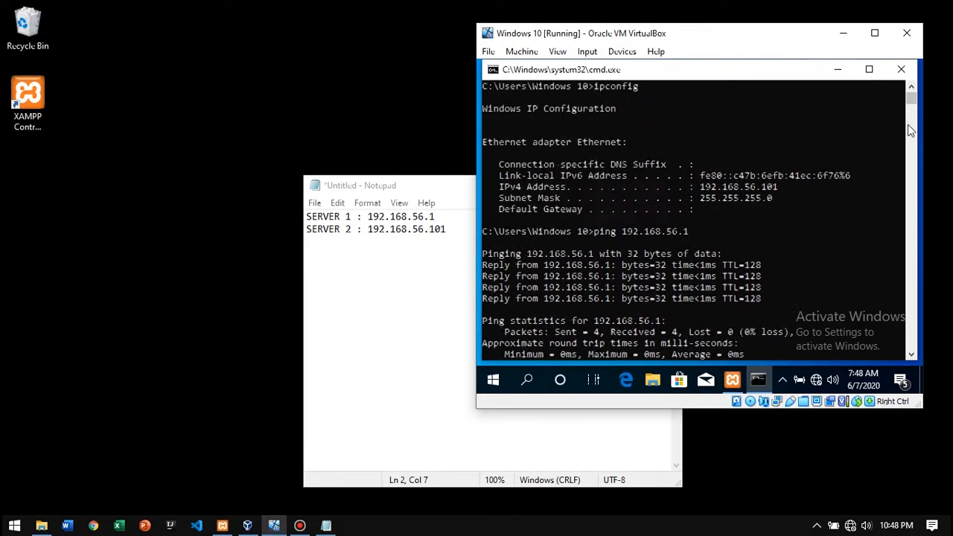
pyautogui.click(901, 70)
# Minimize the address notes and move the virtual machine window closer to the desktop's upper-right corner
pyautogui.click(426, 188)
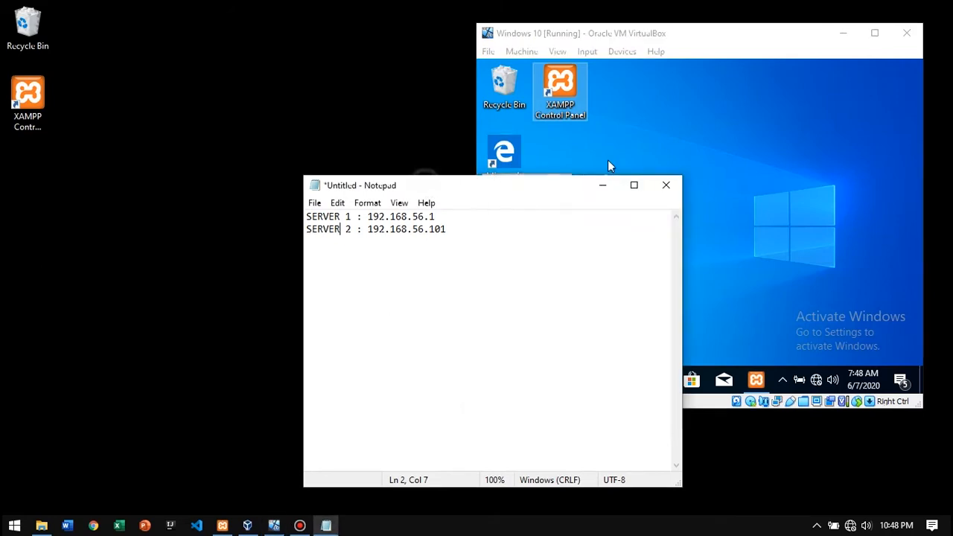
pyautogui.click(603, 188)
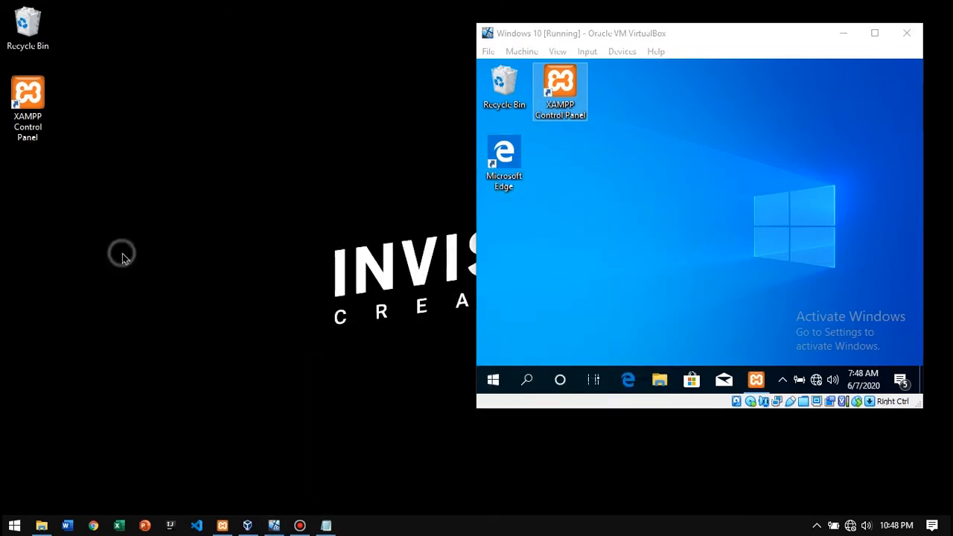
pyautogui.moveTo(659, 33); pyautogui.dragTo(681, 17)
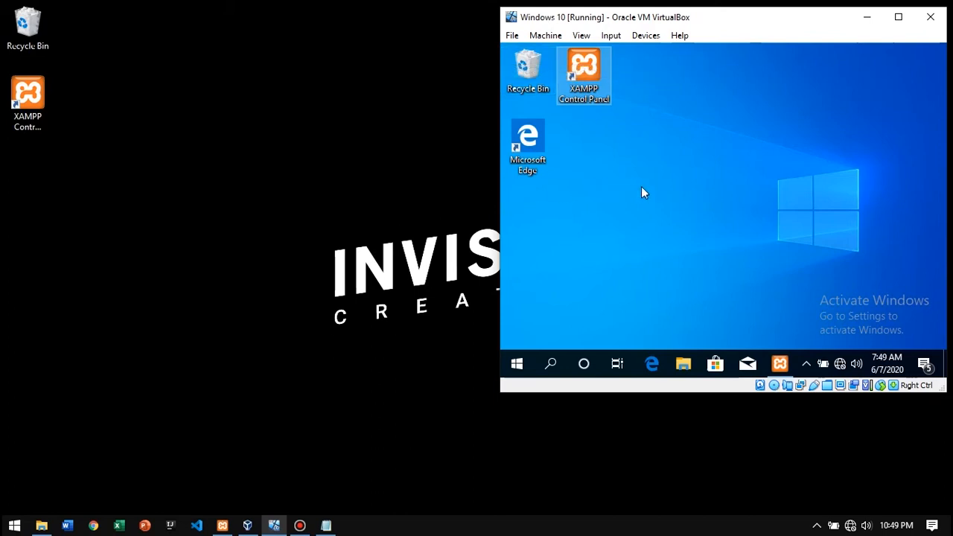
pyautogui.click(780, 130)
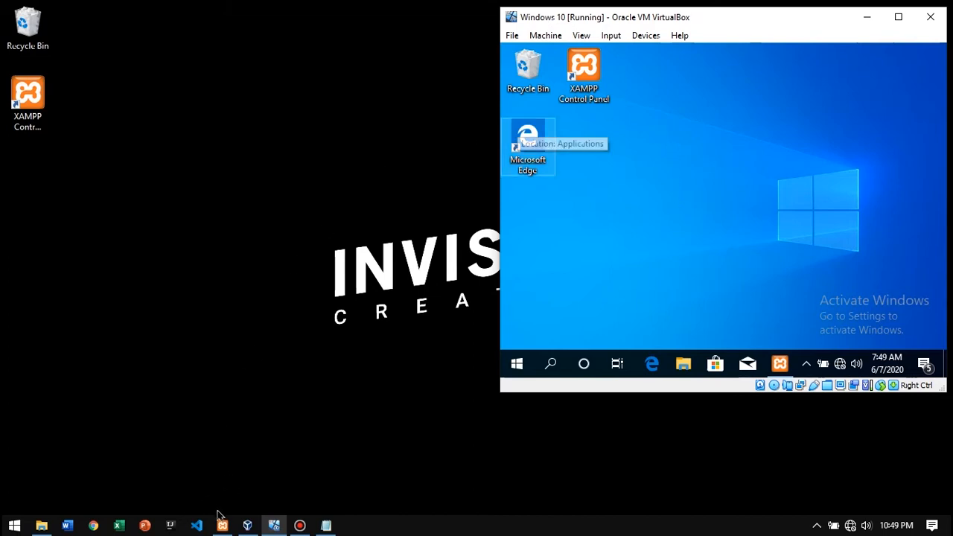
# Open MySQL's my.ini configuration file from the host's XAMPP Control Panel
pyautogui.moveTo(222, 523)
pyautogui.click(238, 469)
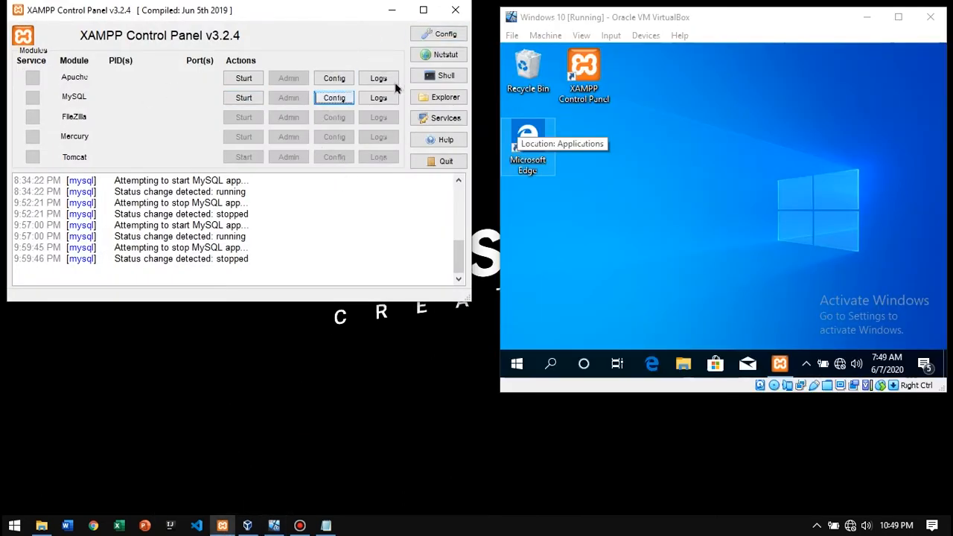
pyautogui.click(331, 97)
pyautogui.click(395, 104)
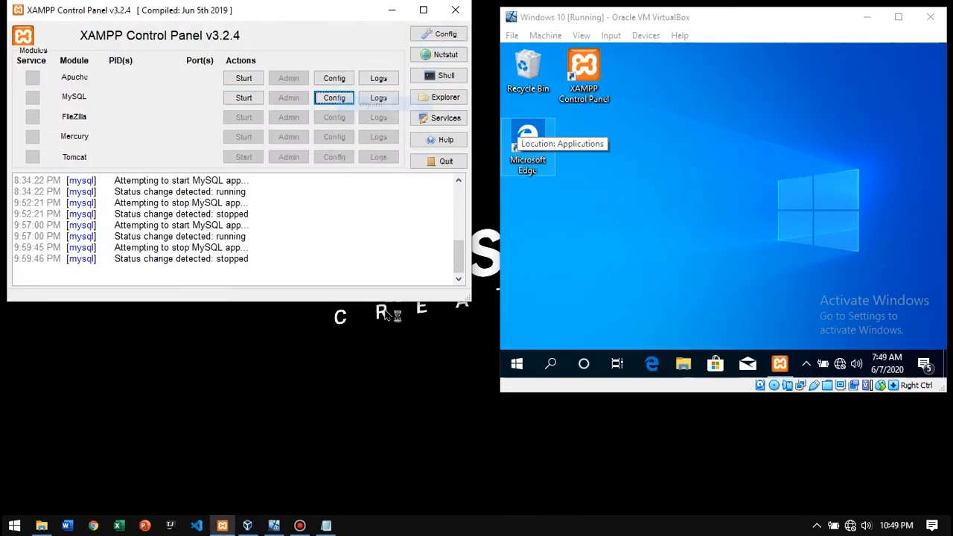
# Examine my.ini from the [mysqld] section down to the server-id setting under Replication Master Server
pyautogui.scroll(-4, 256, 330)
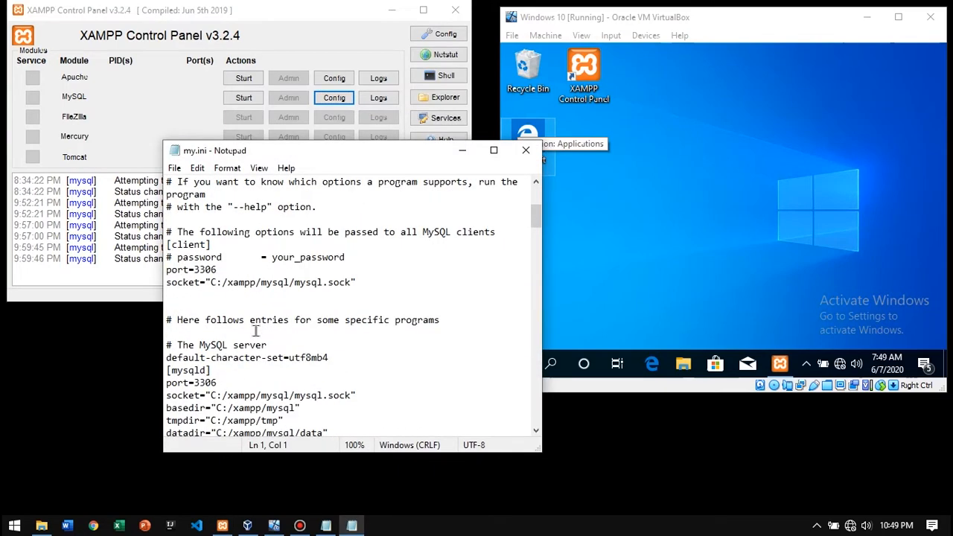
pyautogui.scroll(-1, 255, 331)
pyautogui.click(223, 333)
pyautogui.scroll(-4, 223, 333)
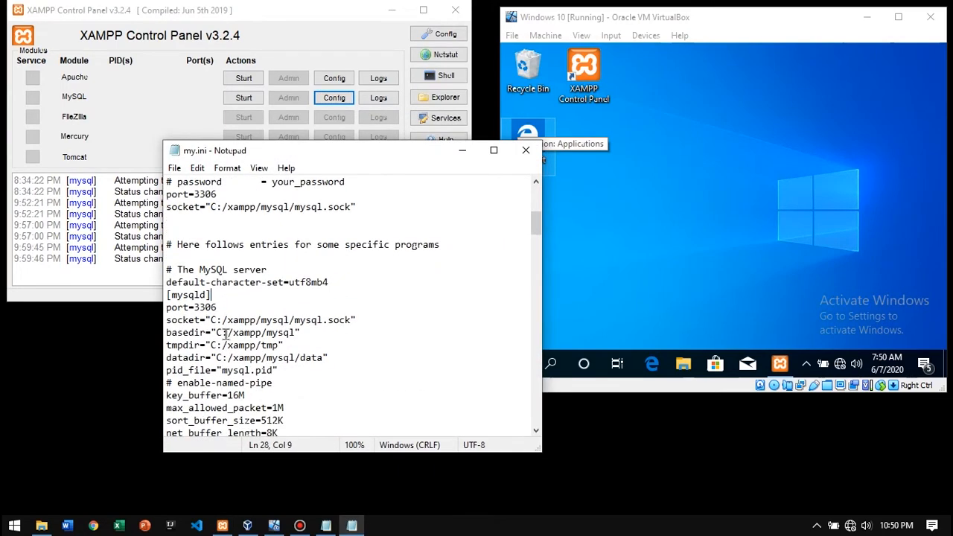
pyautogui.scroll(-4, 242, 309)
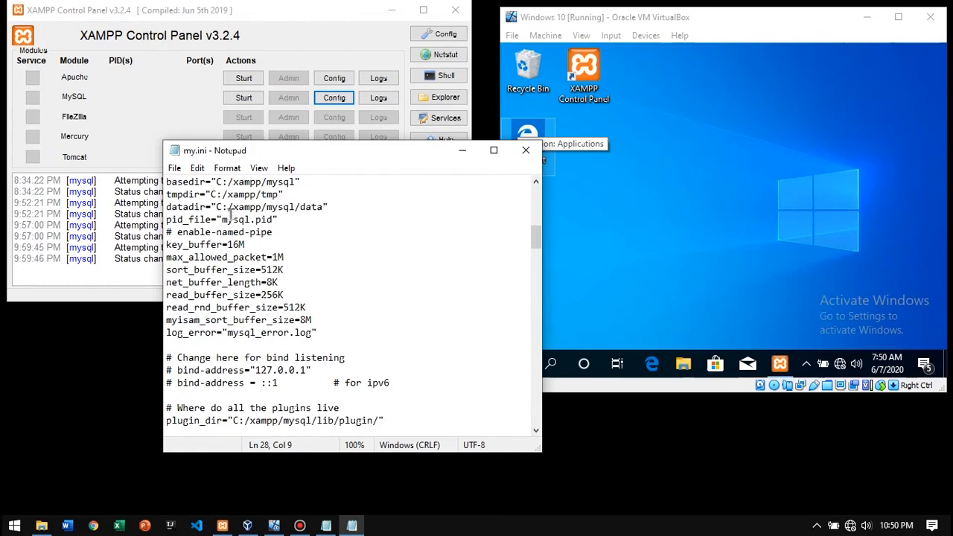
pyautogui.scroll(-6, 244, 307)
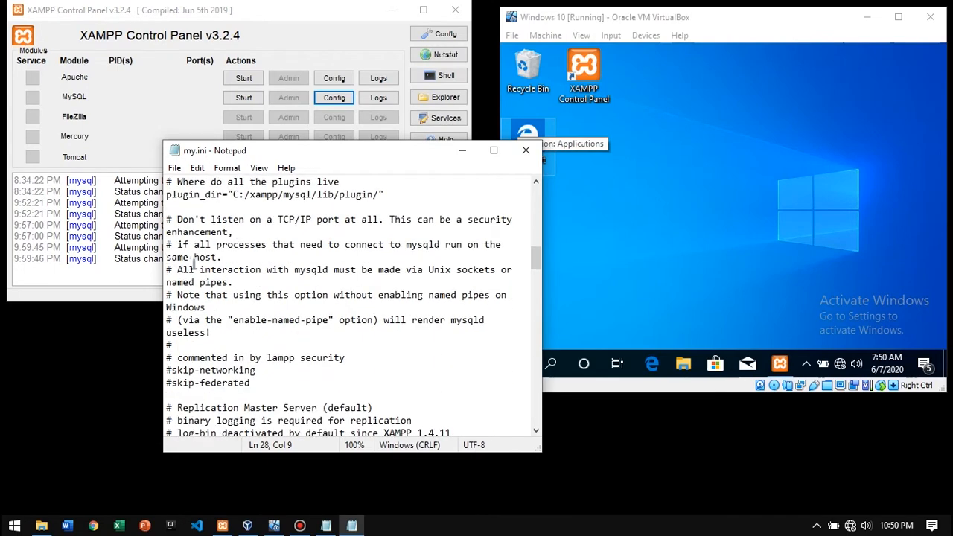
pyautogui.scroll(-1, 178, 283)
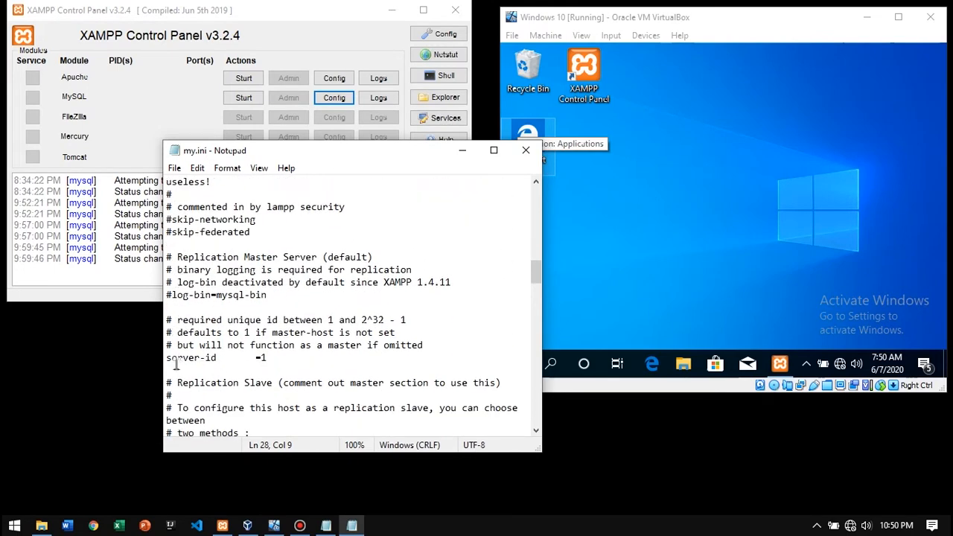
pyautogui.moveTo(166, 357); pyautogui.dragTo(224, 357)
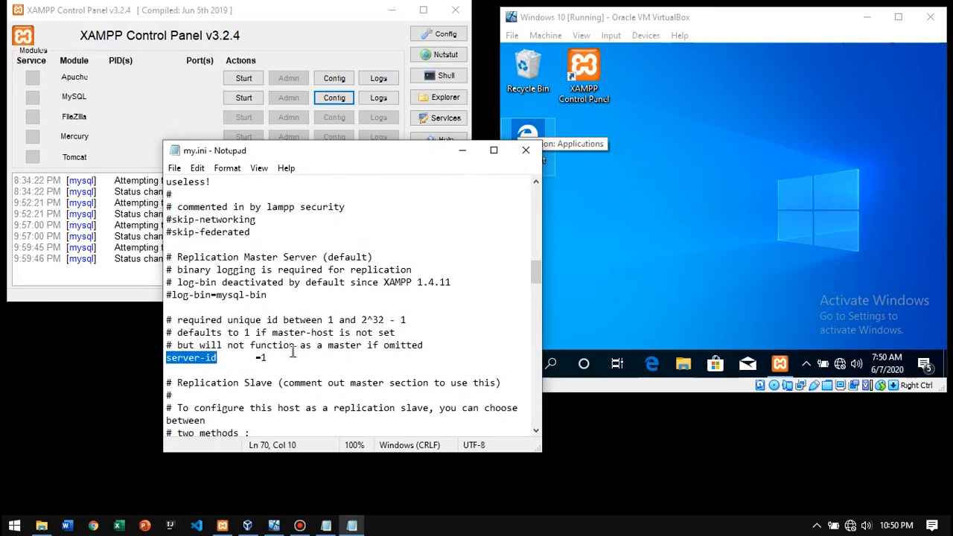
pyautogui.click(267, 358)
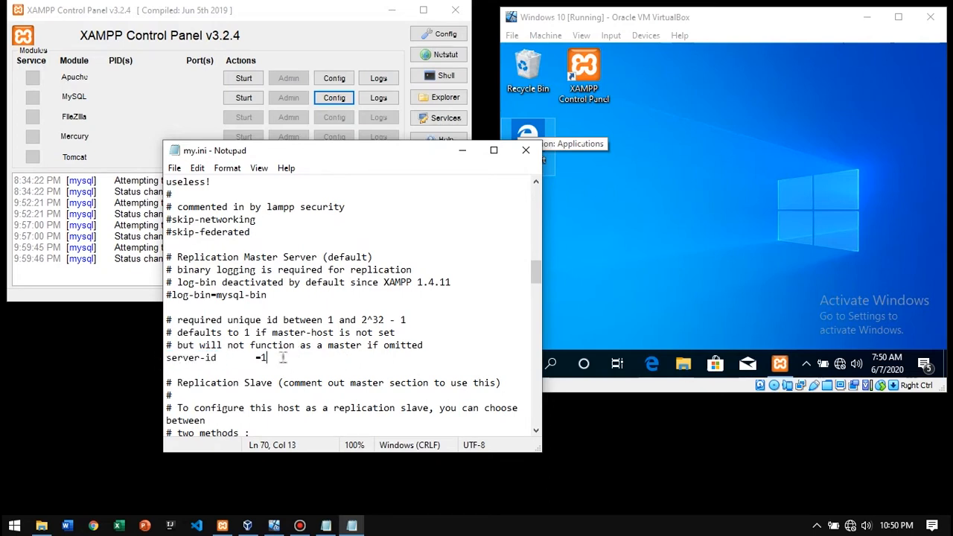
pyautogui.moveTo(167, 357); pyautogui.dragTo(217, 357)
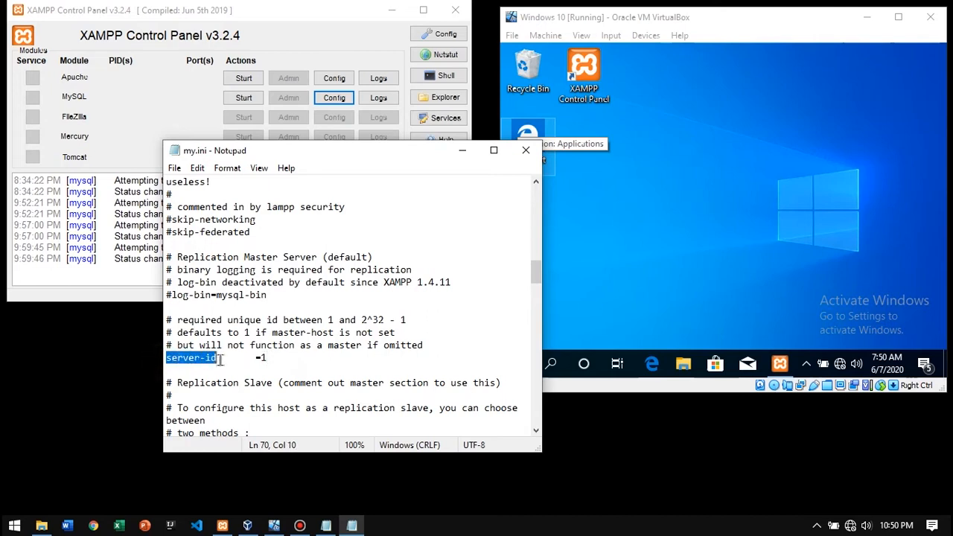
pyautogui.click(274, 357)
pyautogui.moveTo(274, 358); pyautogui.dragTo(262, 358)
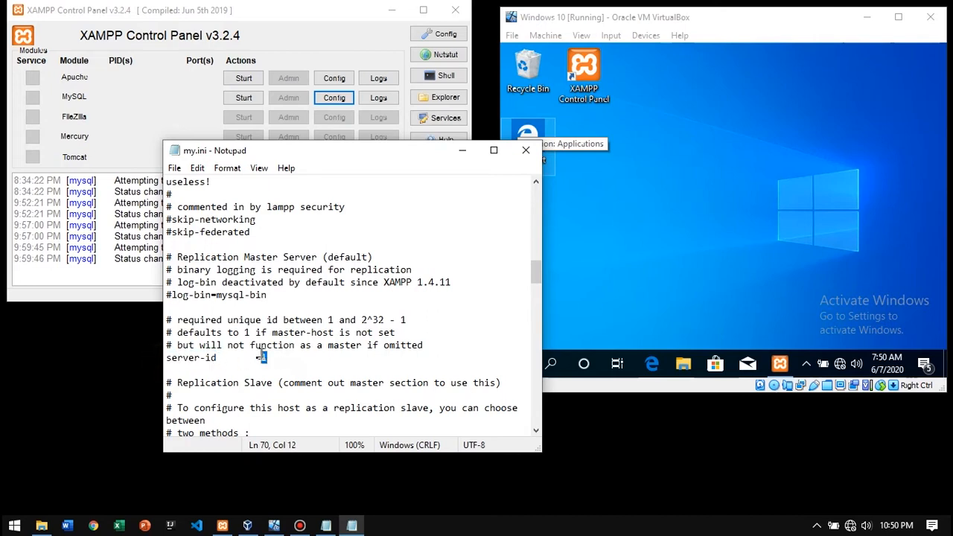
# Add the line log-bin=mysql-bin directly beneath the [mysqld] header in my.ini
pyautogui.scroll(3, 378, 257)
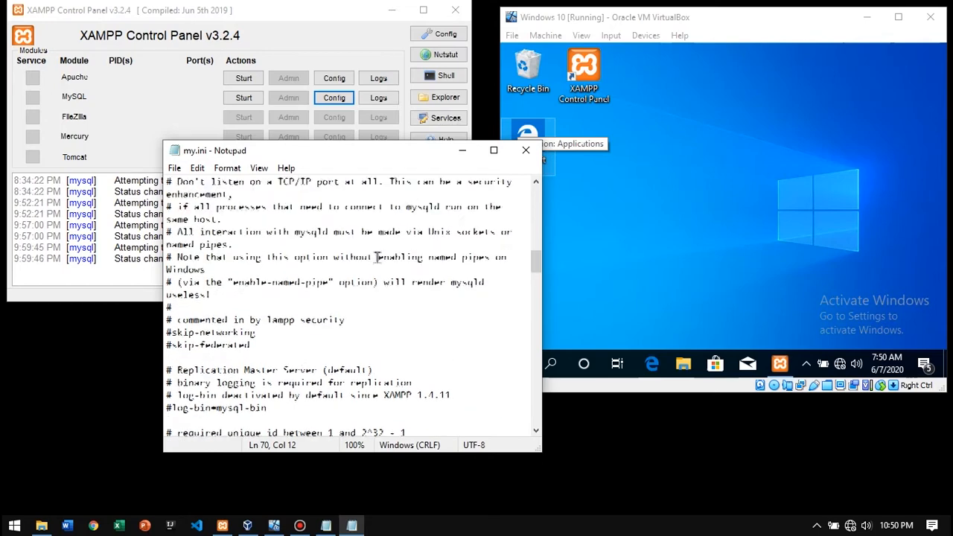
pyautogui.scroll(9, 377, 257)
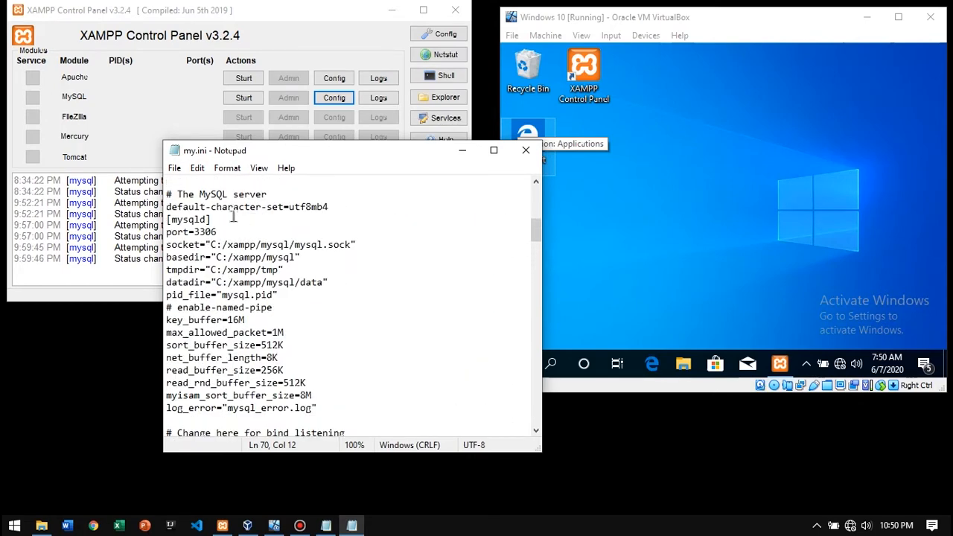
pyautogui.click(275, 217)
pyautogui.press('Return')
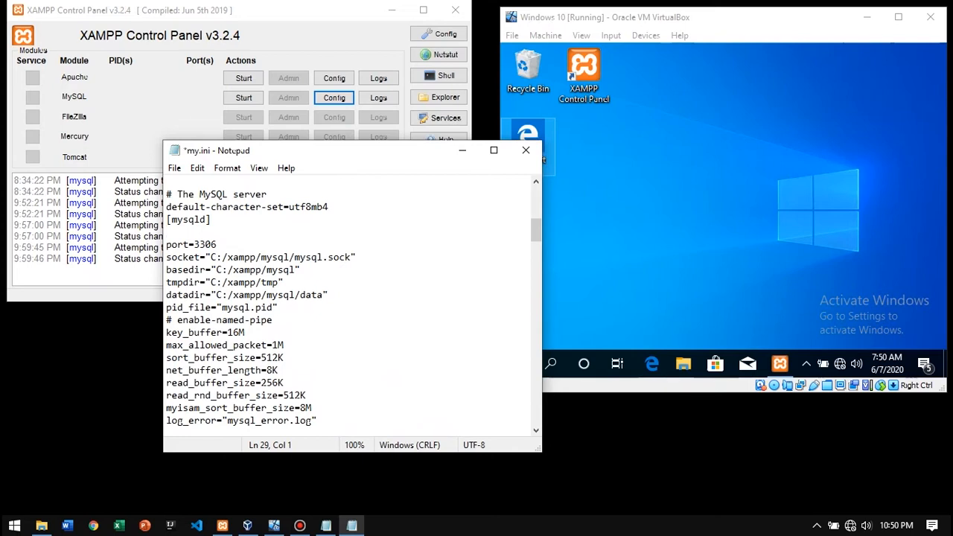
pyautogui.write('log-bin')
pyautogui.write('=mysql-bin')
pyautogui.press('Return')
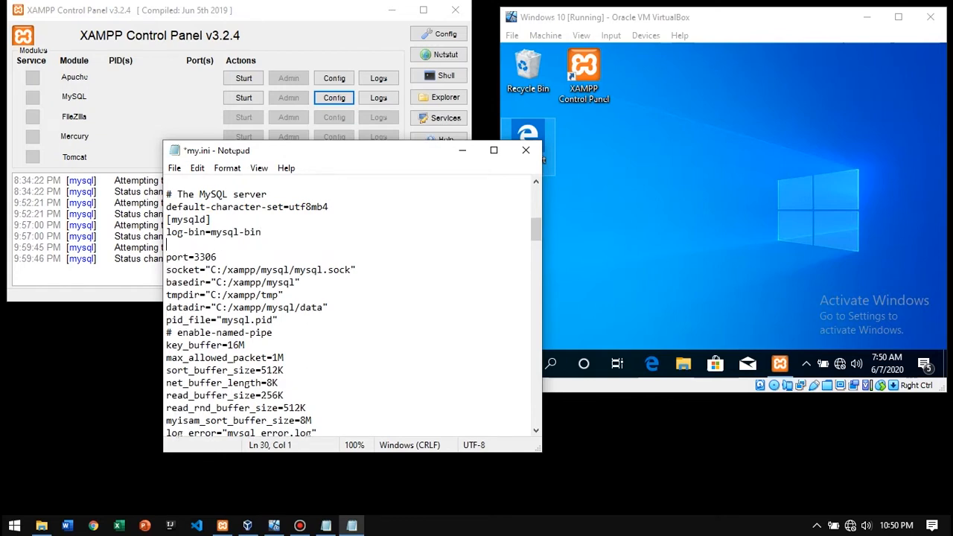
# Add the lines inno_flush_log_at_trx_commit=1 and sync_binlog=1 below the log-bin entry, and review the added lines
pyautogui.write('inno_flush_log_a')
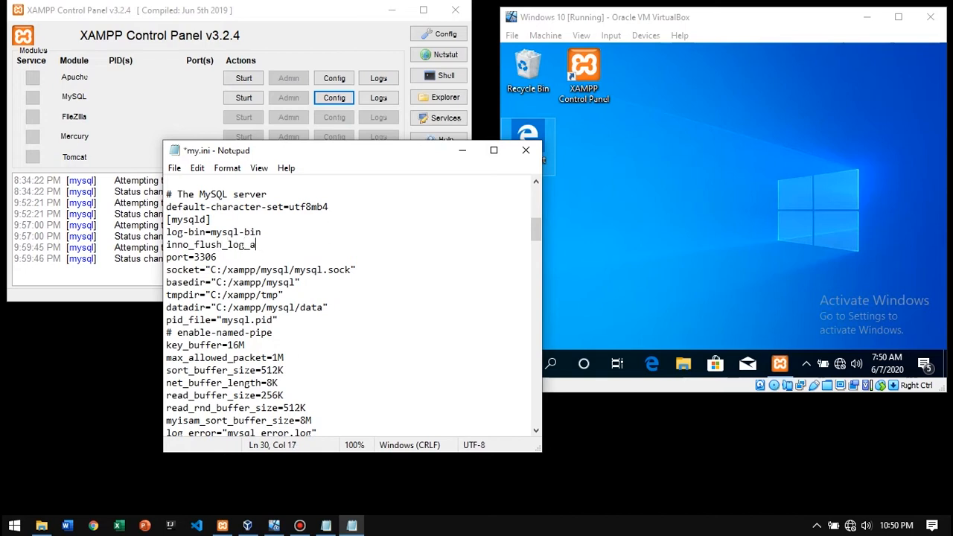
pyautogui.write('t_trx_commit=1')
pyautogui.press('Return')
pyautogui.write('syn')
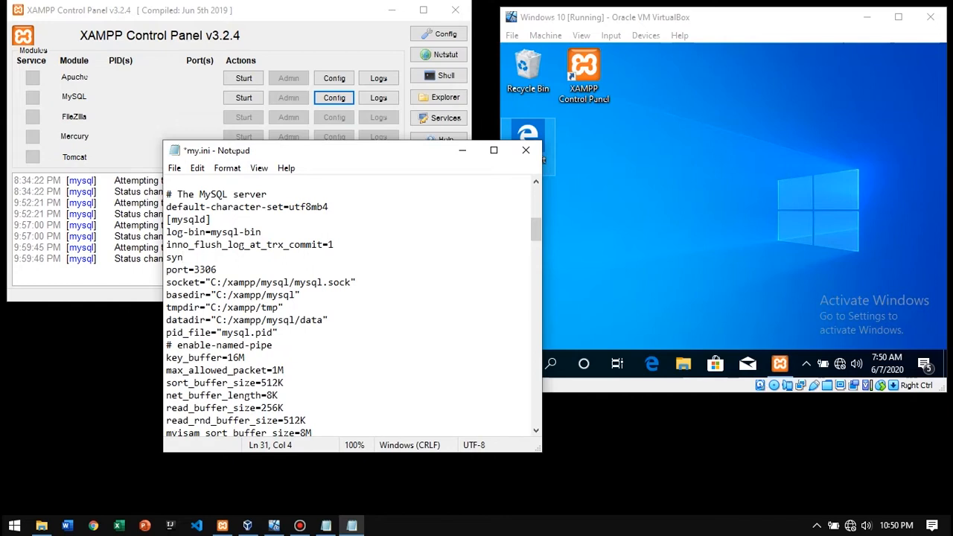
pyautogui.write('c_binlog=1')
pyautogui.moveTo(245, 257); pyautogui.dragTo(164, 233)
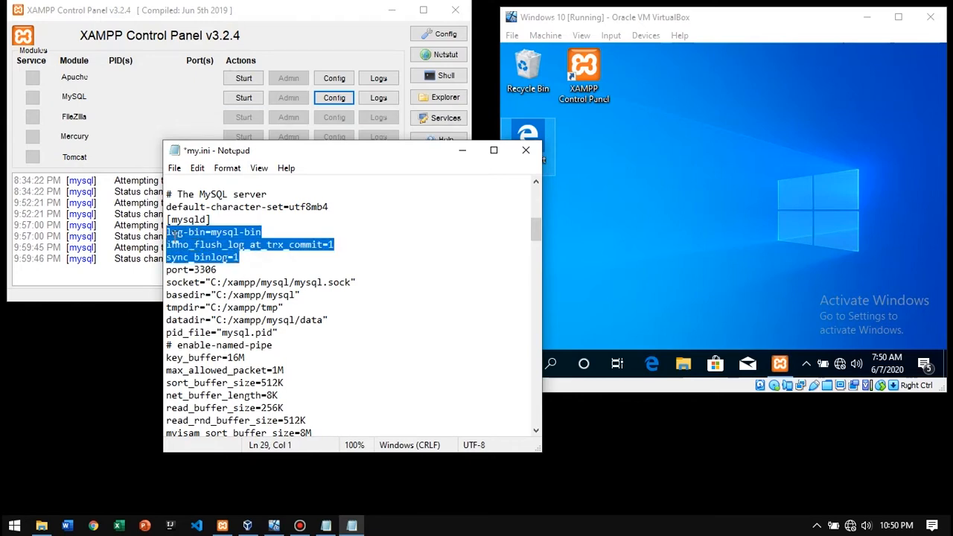
pyautogui.click(199, 232)
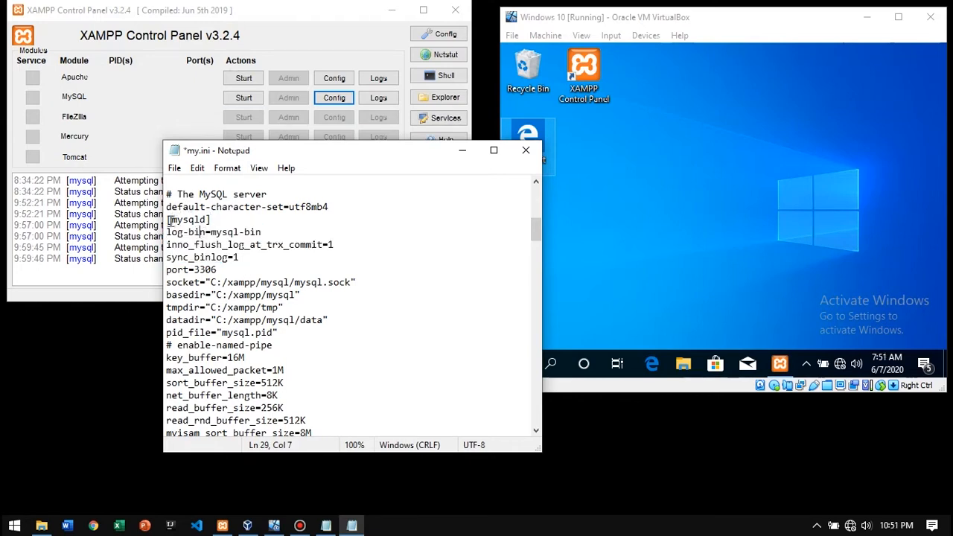
# Save the host's my.ini with the added binary logging lines and close the file
pyautogui.moveTo(183, 219); pyautogui.dragTo(199, 220)
pyautogui.click(208, 219)
pyautogui.hotkey('ctrl', 's')
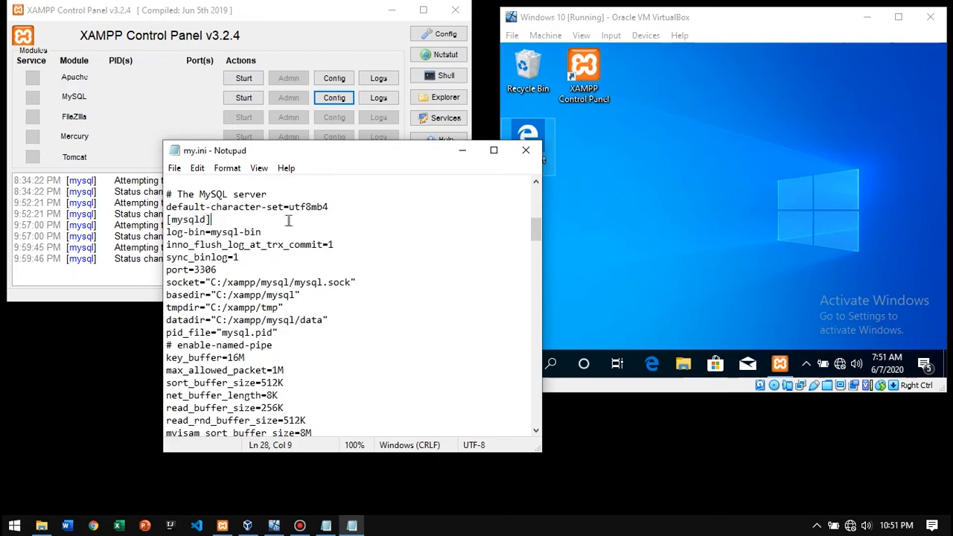
pyautogui.click(524, 151)
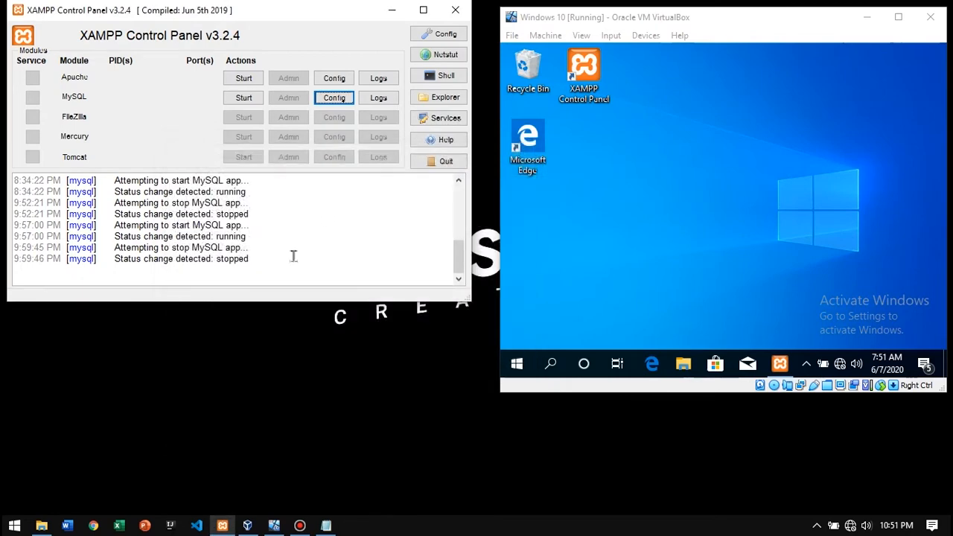
# Open MySQL's my.ini from the XAMPP Control Panel inside the Windows 10 virtual machine and maximize its window
pyautogui.click(698, 102)
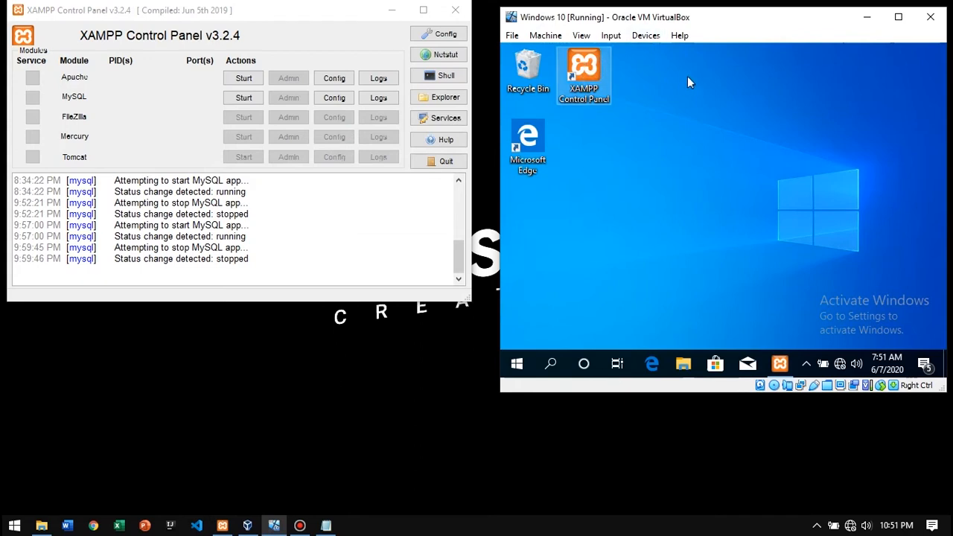
pyautogui.click(589, 75)
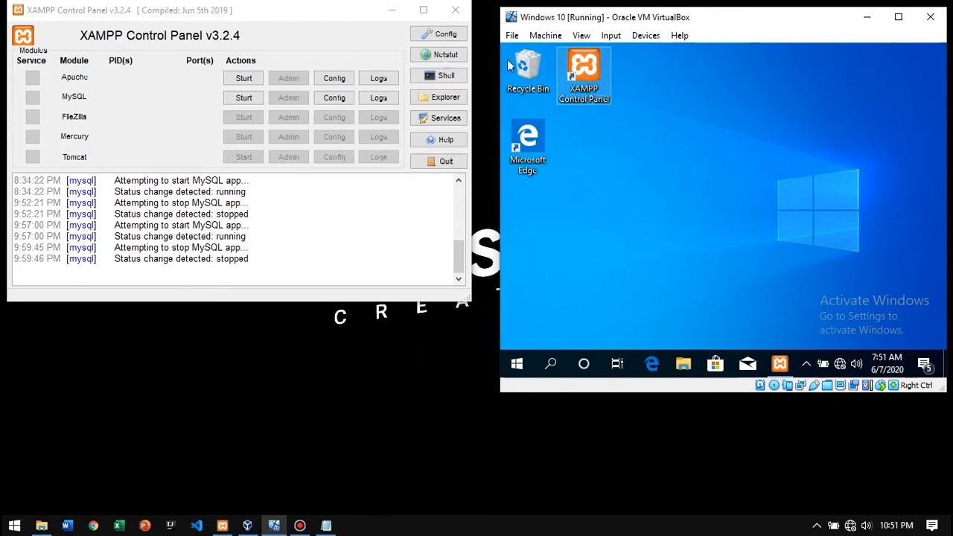
pyautogui.click(206, 18)
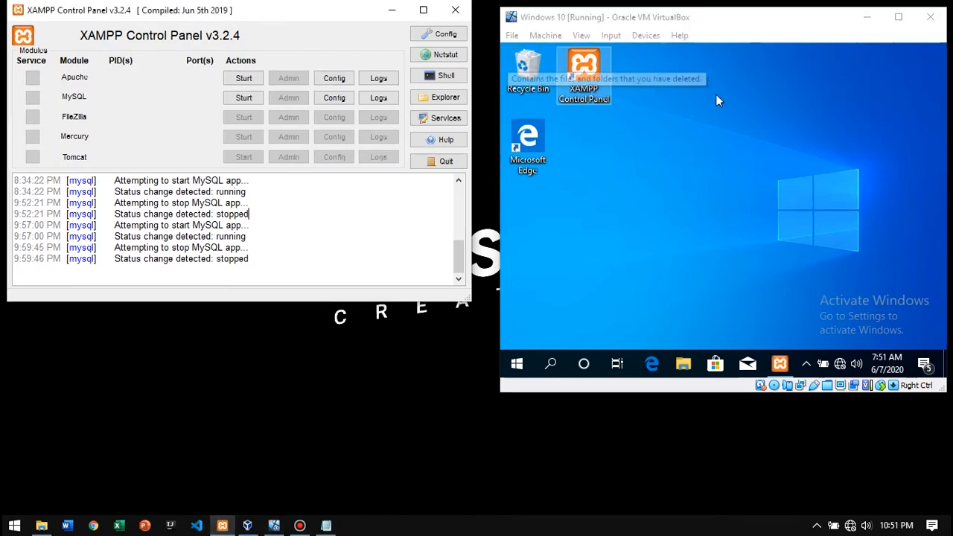
pyautogui.doubleClick(584, 71)
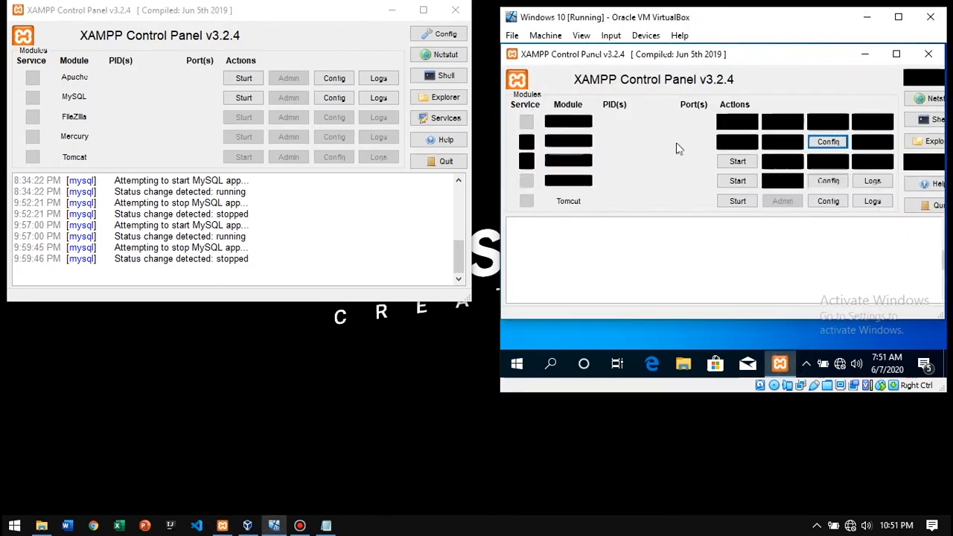
pyautogui.click(858, 153)
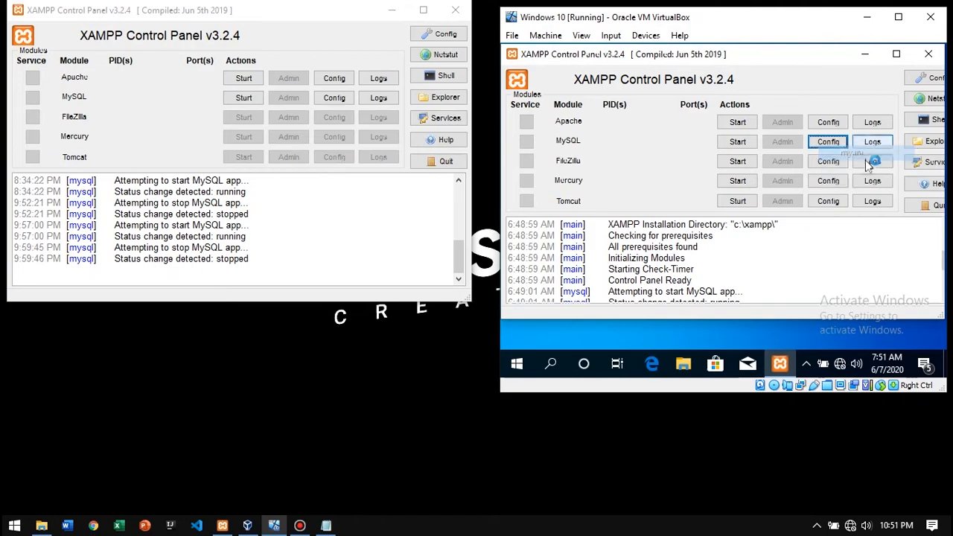
pyautogui.moveTo(914, 128); pyautogui.dragTo(715, 46)
# Set server-id to 2 under Replication Master Server in the virtual machine's my.ini, and save the file
pyautogui.scroll(-4, 661, 228)
pyautogui.scroll(-15, 660, 228)
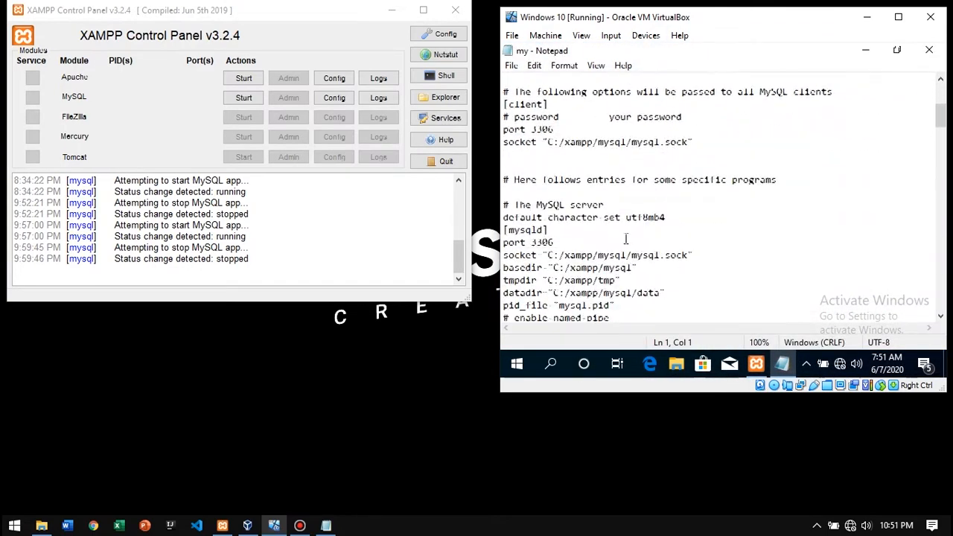
pyautogui.scroll(-2, 577, 218)
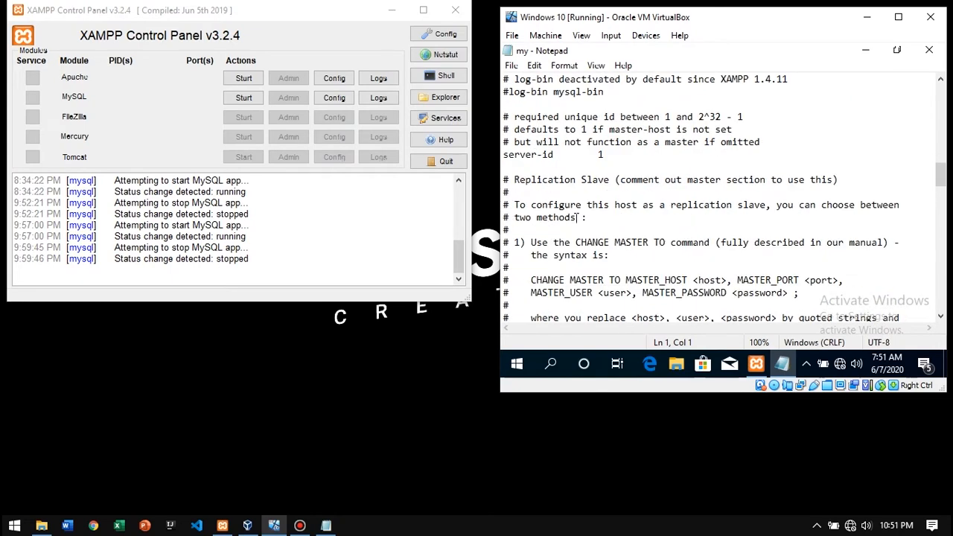
pyautogui.moveTo(553, 154); pyautogui.dragTo(504, 155)
pyautogui.click(644, 143)
pyautogui.click(614, 154)
pyautogui.press('BackSpace')
pyautogui.write('2')
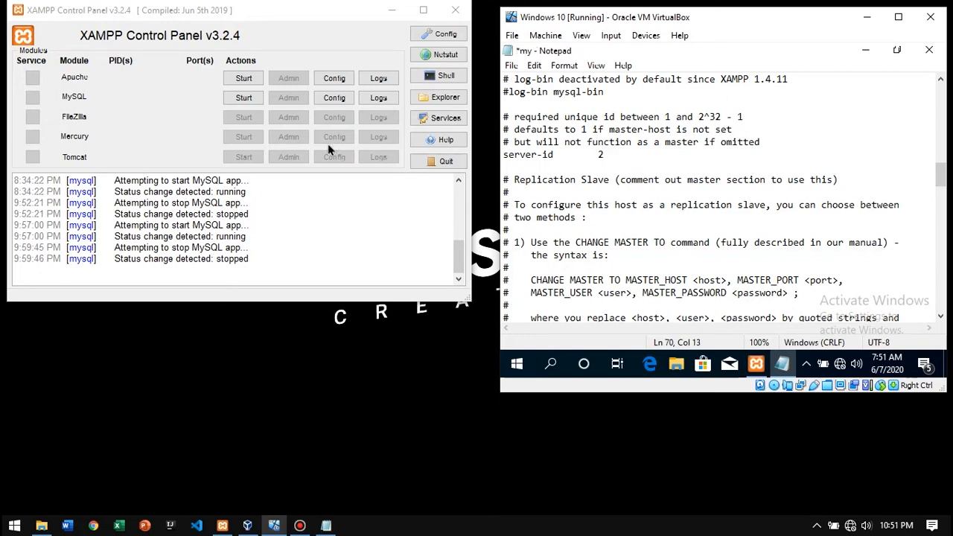
pyautogui.moveTo(555, 154); pyautogui.dragTo(501, 155)
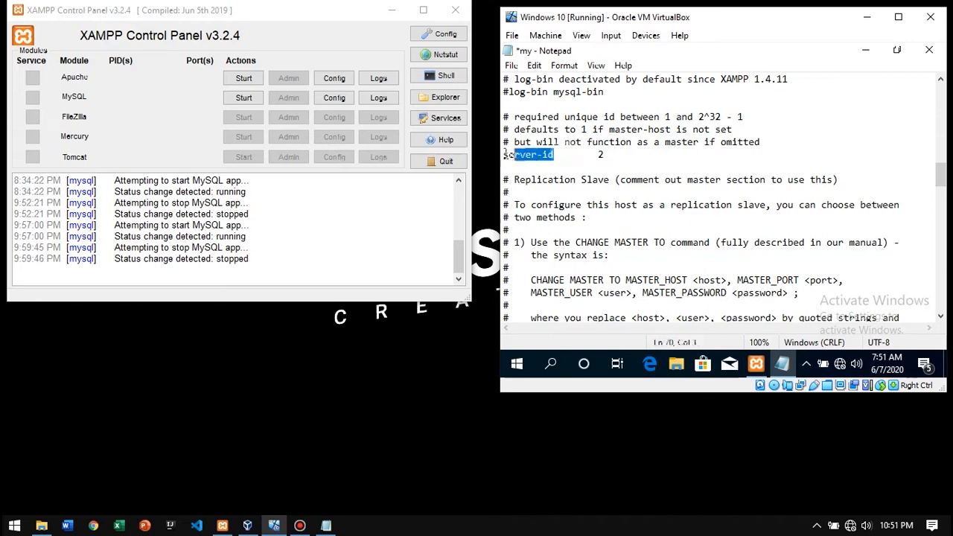
pyautogui.scroll(4, 623, 146)
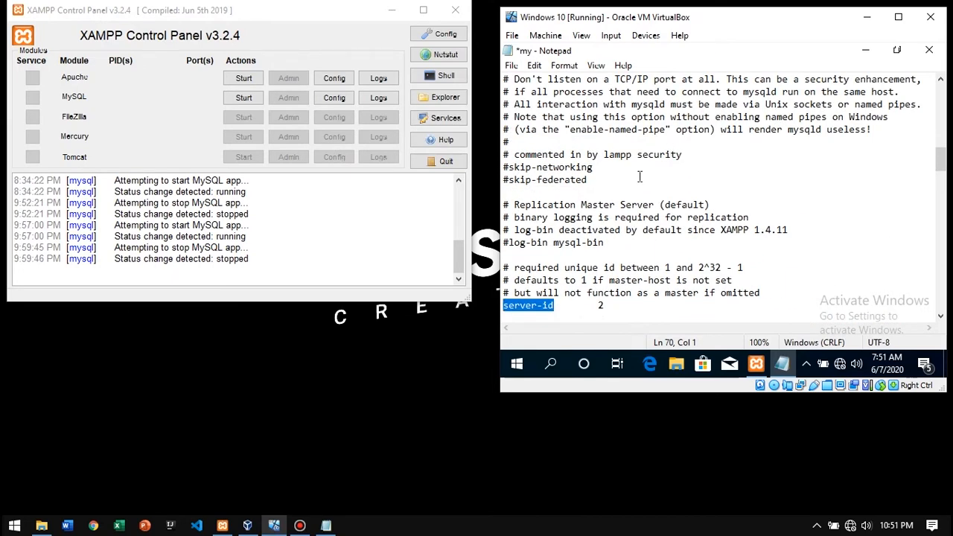
pyautogui.hotkey('ctrl', 's')
# Try adding a server-id 2 line beneath the [mysqld] header in the virtual machine's my.ini, and remove it again
pyautogui.scroll(6, 596, 149)
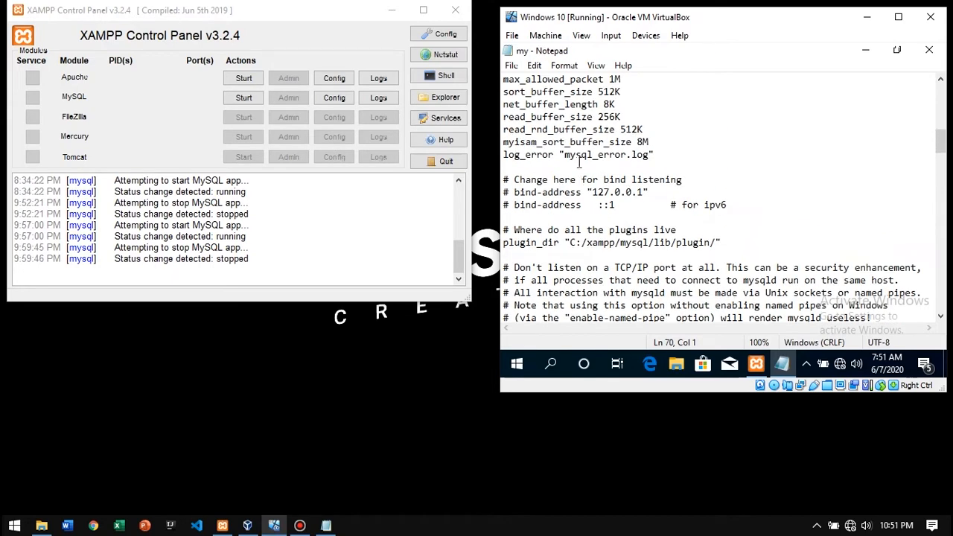
pyautogui.scroll(3, 590, 147)
pyautogui.click(560, 181)
pyautogui.click(549, 192)
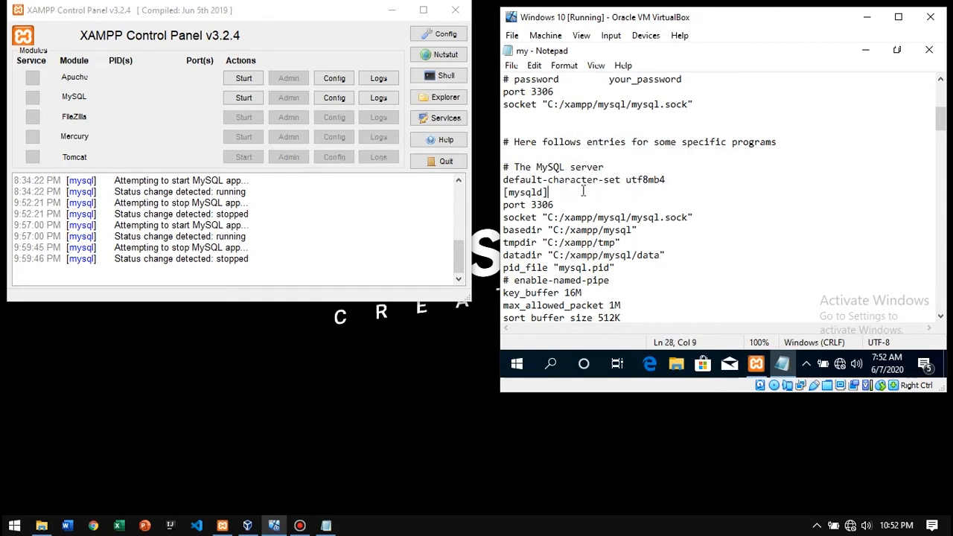
pyautogui.press('Return')
pyautogui.write('server-i')
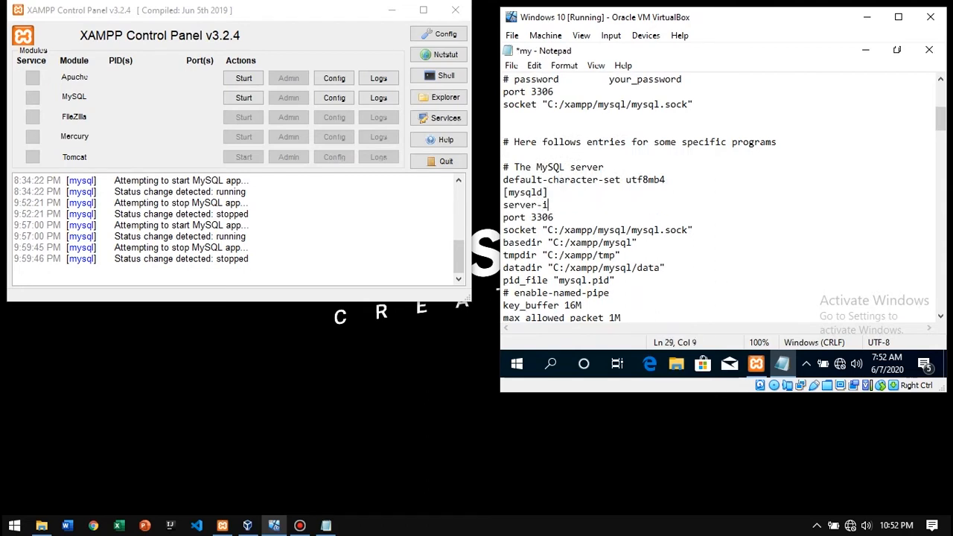
pyautogui.write('d 2')
pyautogui.hotkey('shift', 'Up')
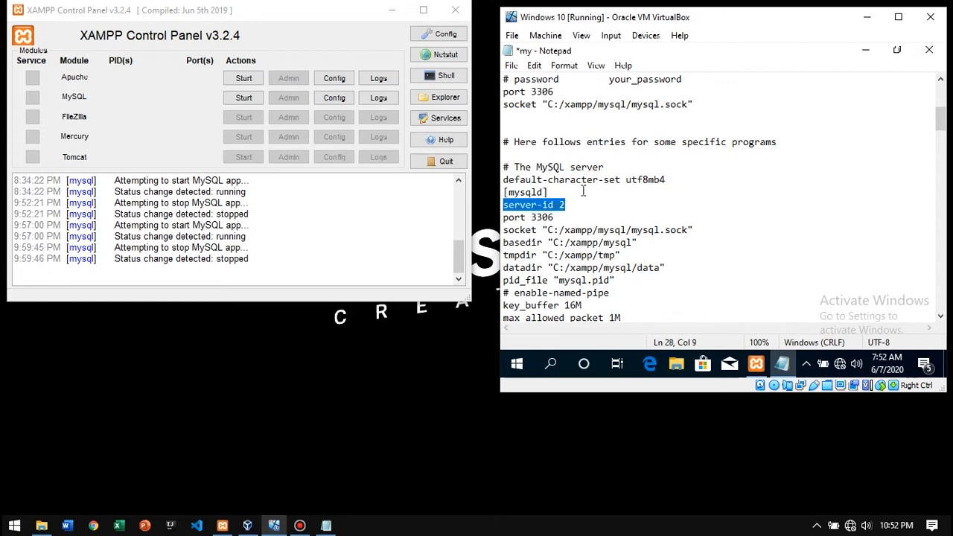
pyautogui.press('Delete')
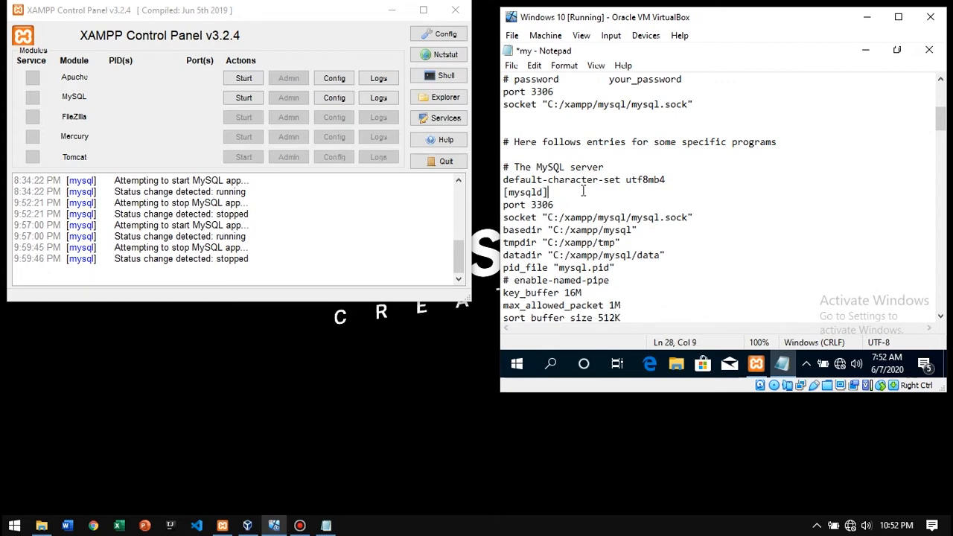
# Close the virtual machine's my.ini and start MySQL on both the host and the virtual machine
pyautogui.click(930, 50)
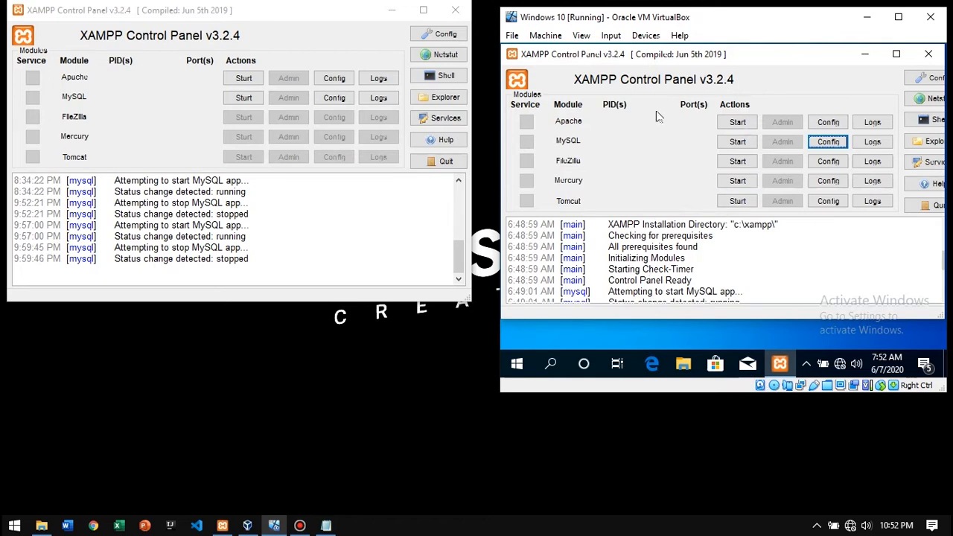
pyautogui.click(147, 20)
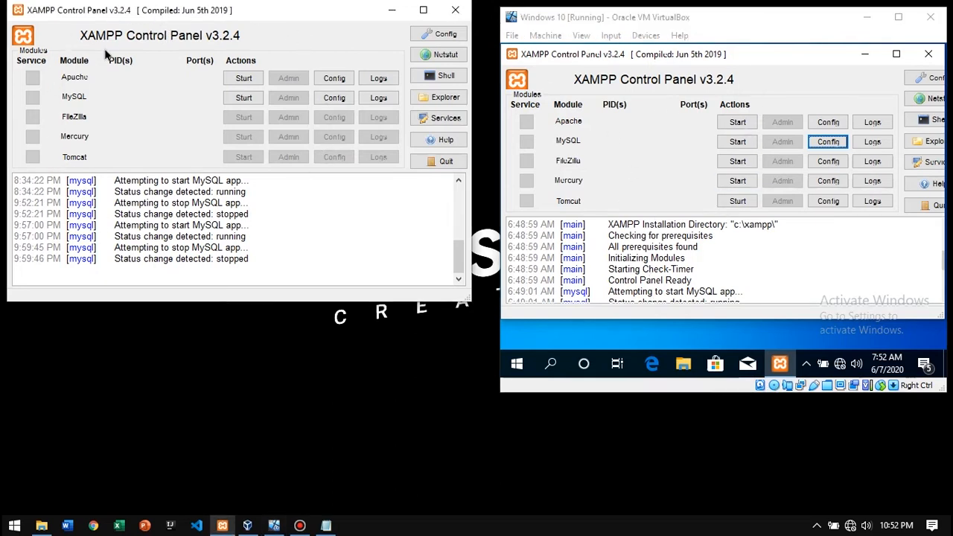
pyautogui.click(243, 98)
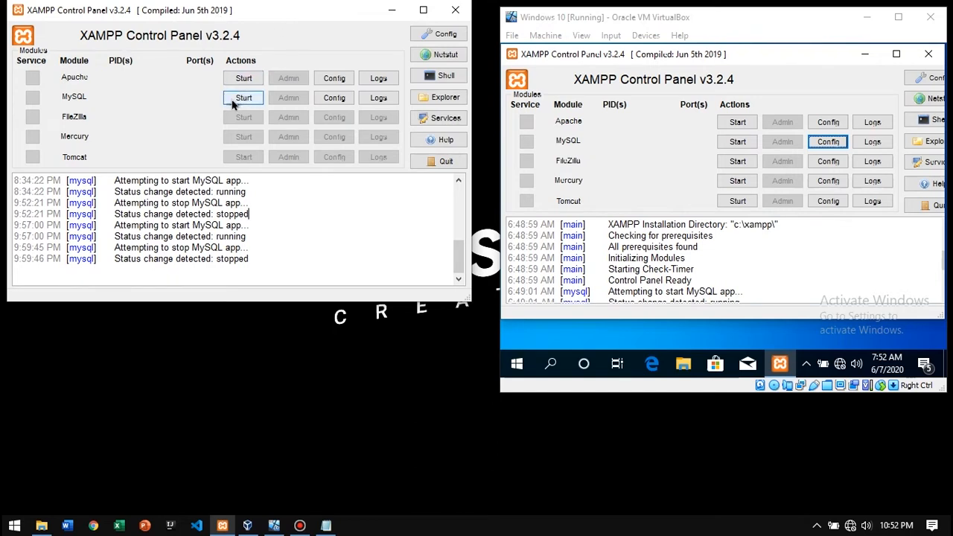
pyautogui.click(752, 142)
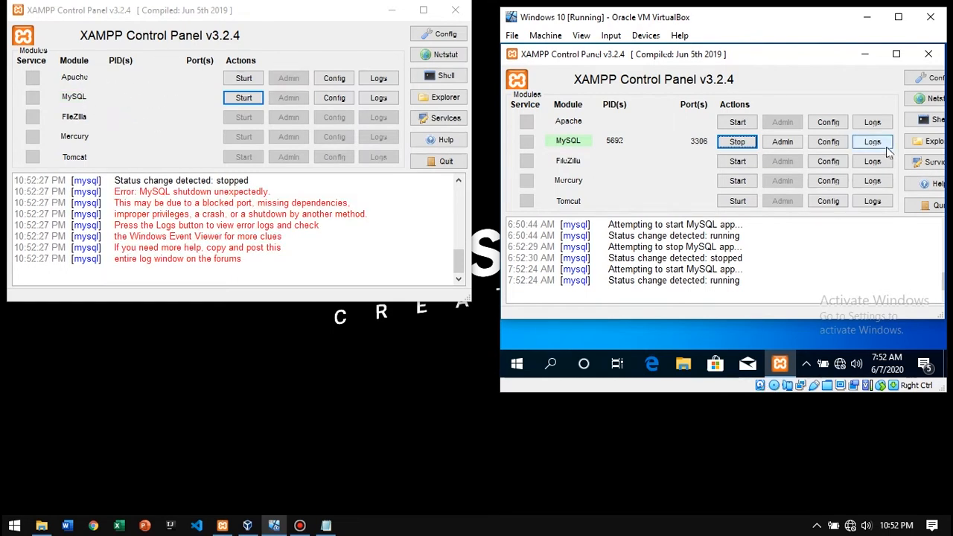
# Reopen MySQL's my.ini from the host's XAMPP Control Panel
pyautogui.click(243, 103)
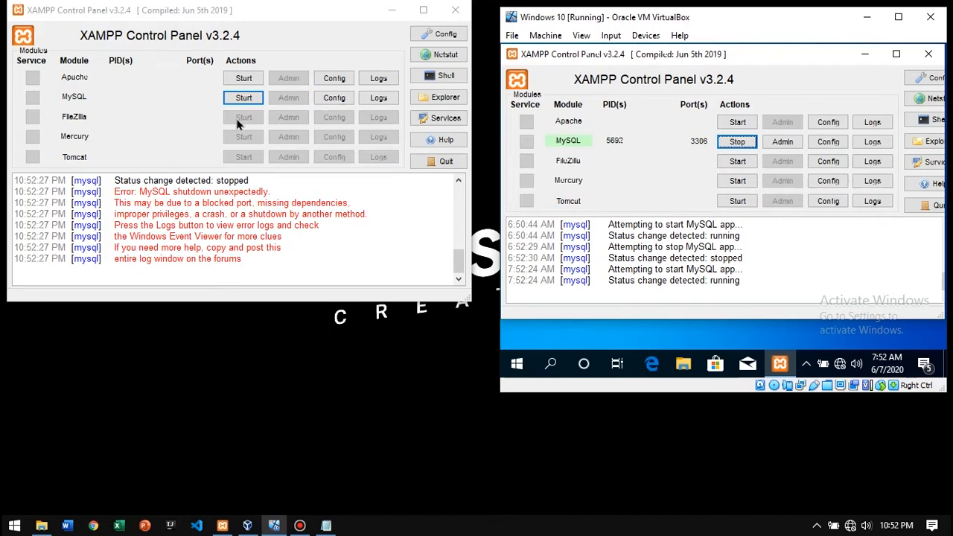
pyautogui.click(338, 105)
pyautogui.click(350, 110)
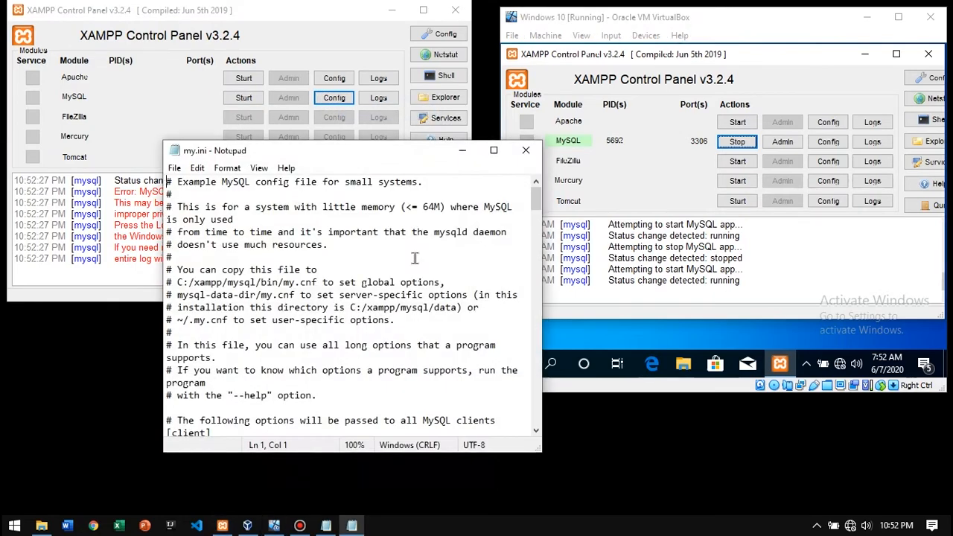
# Correct the misspelled option to innodb_flush_log_at_trx_commit=1 in the host's my.ini, then save and close the file
pyautogui.scroll(-5, 287, 298)
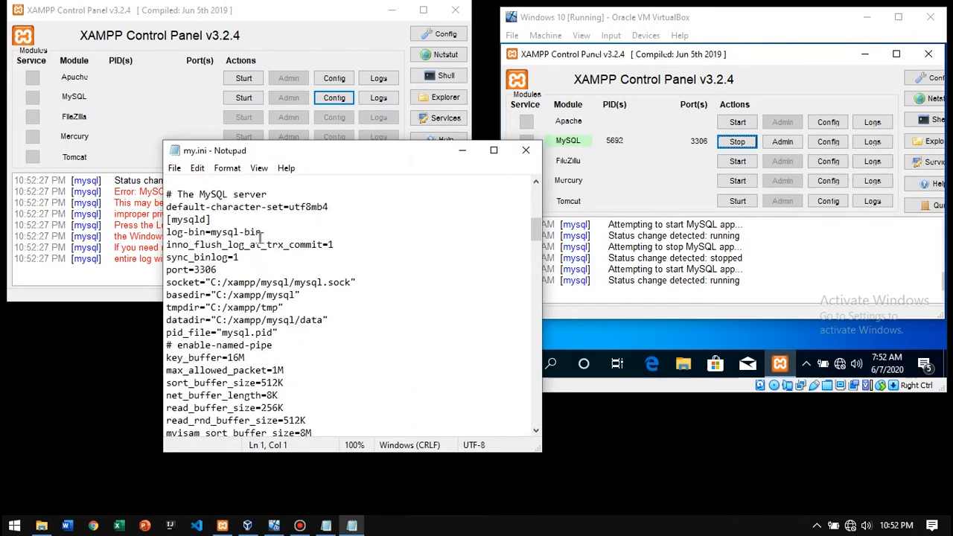
pyautogui.click(189, 246)
pyautogui.write('d')
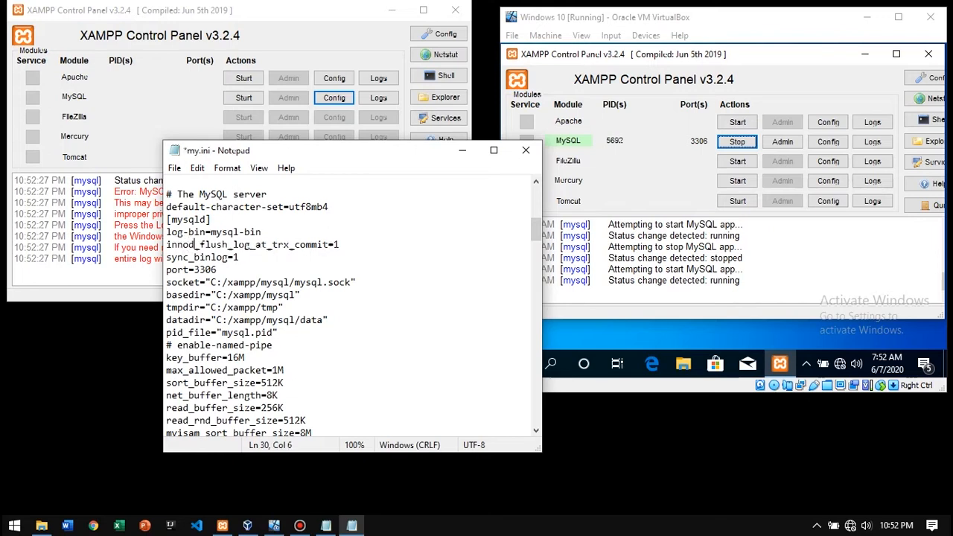
pyautogui.write('b')
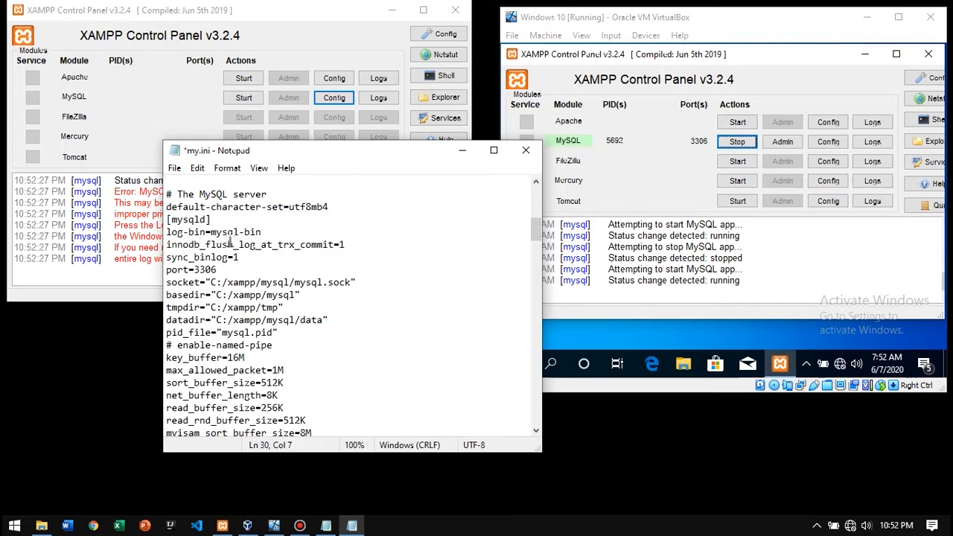
pyautogui.hotkey('ctrl', 's')
pyautogui.click(308, 232)
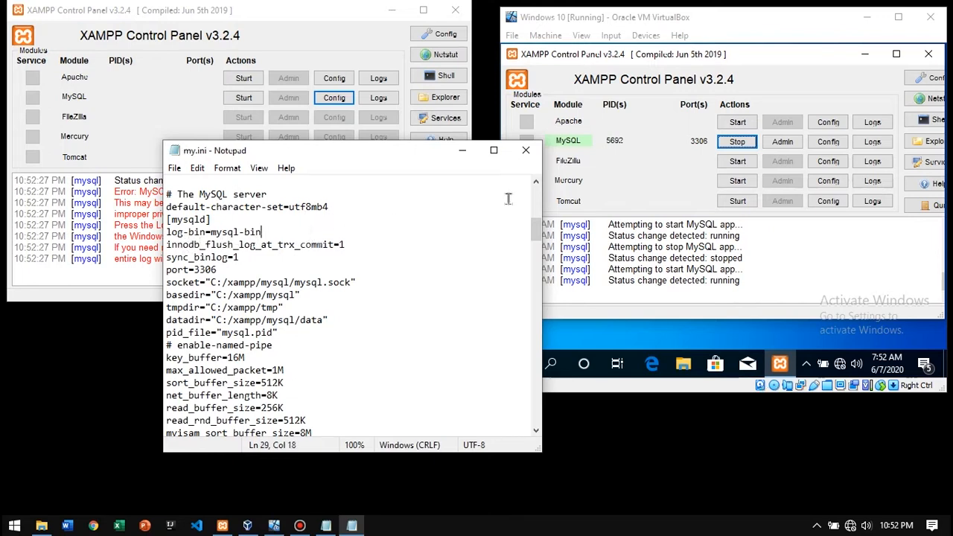
pyautogui.click(526, 153)
# Start MySQL on the host and minimize the XAMPP Control Panels on both machines
pyautogui.click(242, 97)
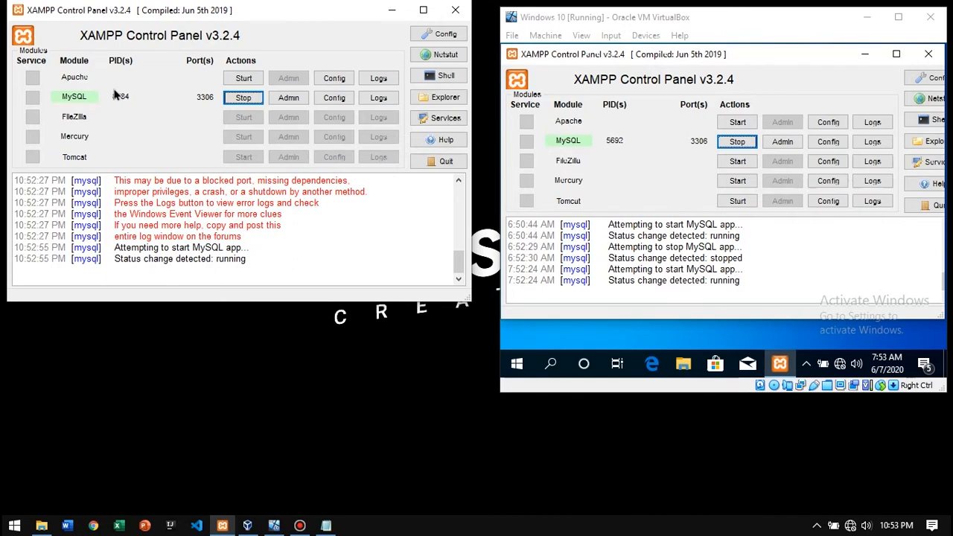
pyautogui.click(393, 11)
pyautogui.click(866, 54)
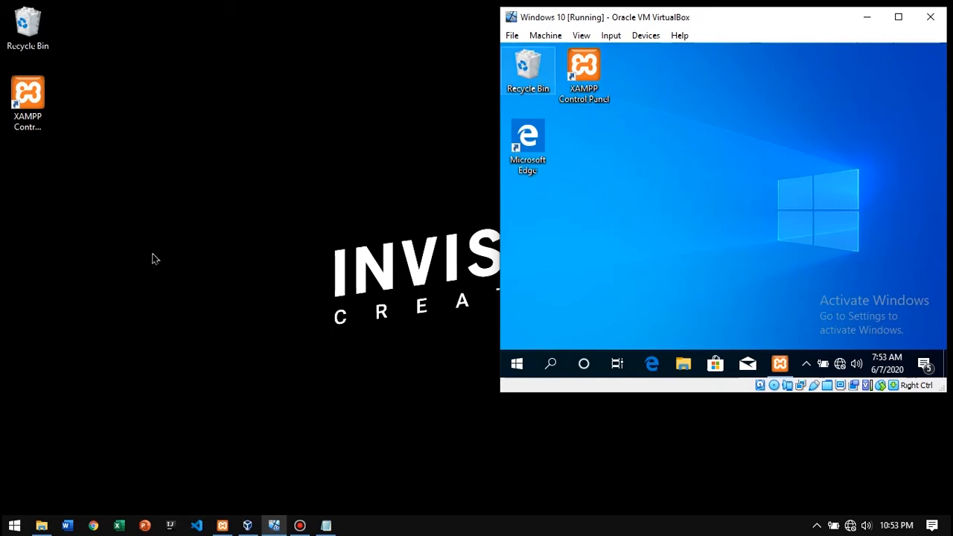
# Open a Command Prompt on the host and change the directory to C:\xampp\mysql\bin
pyautogui.press('super+r')
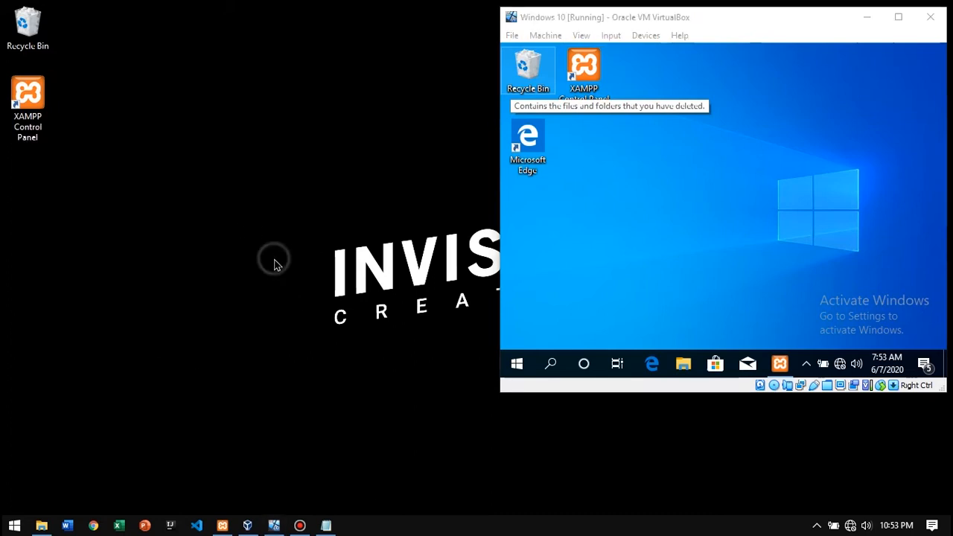
pyautogui.write('cmd')
pyautogui.press('Return')
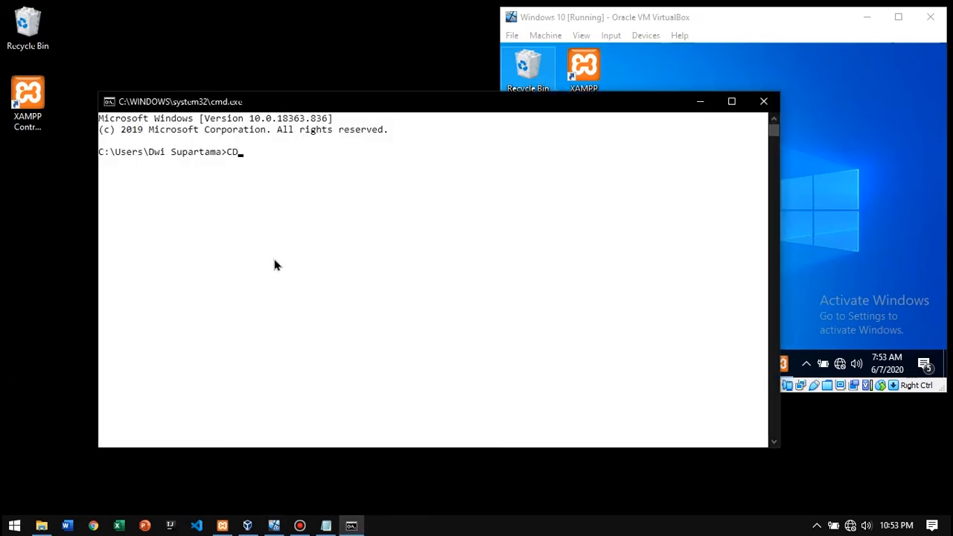
pyautogui.write('CD')
pyautogui.press('BackSpace')
pyautogui.press('BackSpace')
pyautogui.press('BackSpace')
pyautogui.write('cd C:\\xampp\\mysql\\')
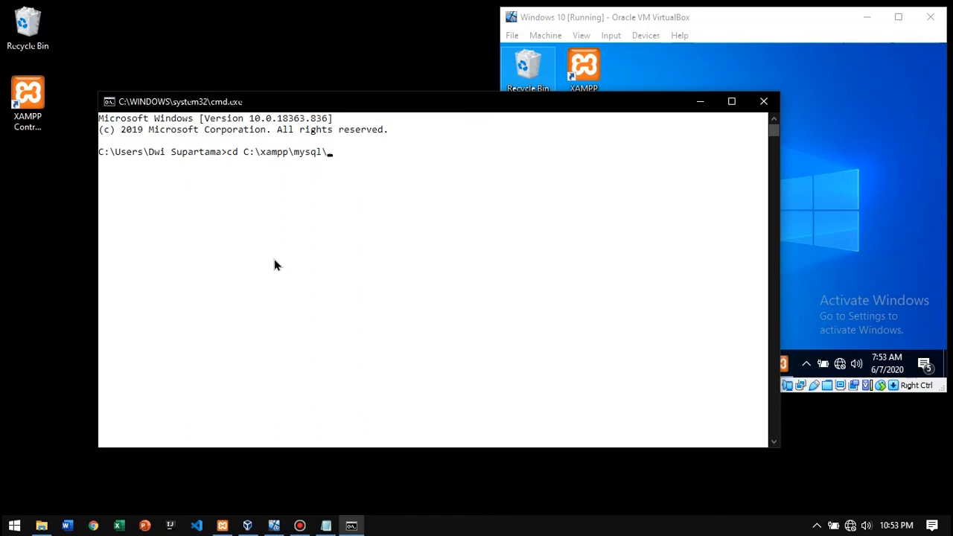
pyautogui.write('bu')
pyautogui.press('Return')
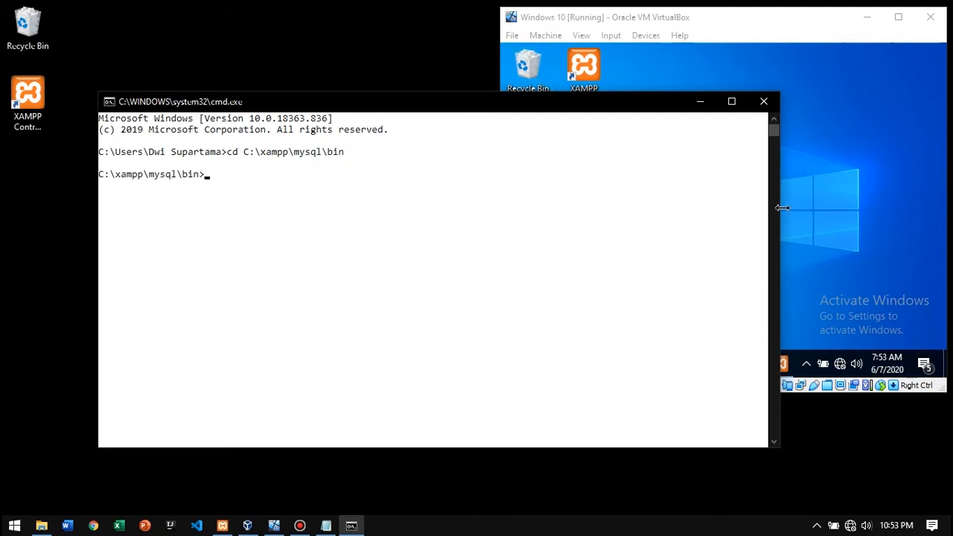
# Narrow the Command Prompt window, place it beside the virtual machine, and connect to the database with mysql -u root
pyautogui.moveTo(779, 207); pyautogui.dragTo(461, 222)
pyautogui.moveTo(313, 101); pyautogui.dragTo(263, 97)
pyautogui.write('mysql')
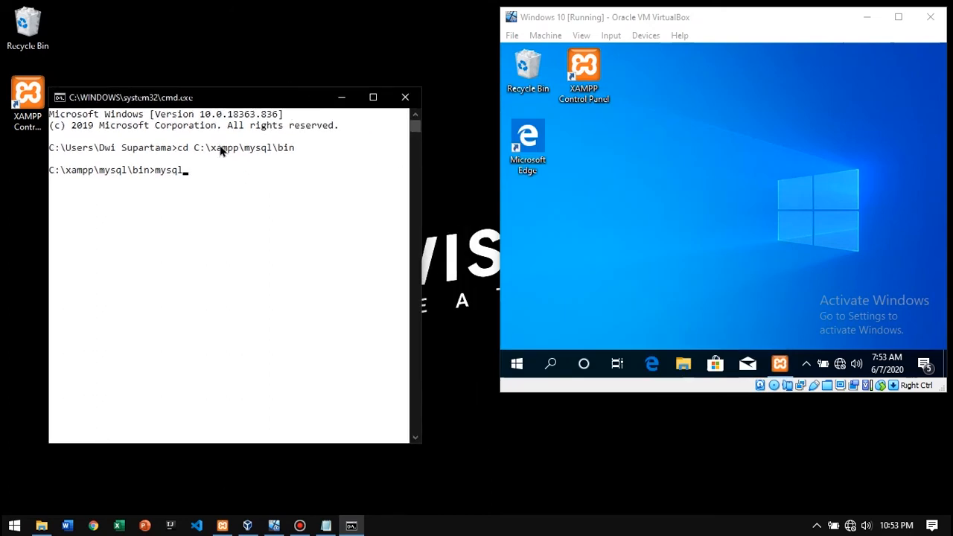
pyautogui.write(' -u root')
pyautogui.press('Return')
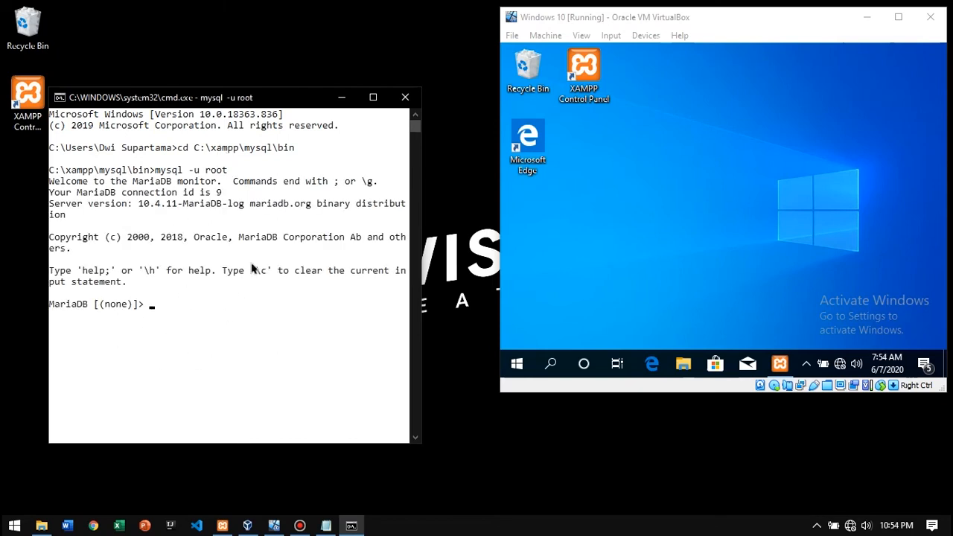
# Widen the host's Command Prompt window, then open a Command Prompt in the virtual machine and change its directory to C:\xampp\mysql\bin
pyautogui.moveTo(422, 212); pyautogui.dragTo(444, 212)
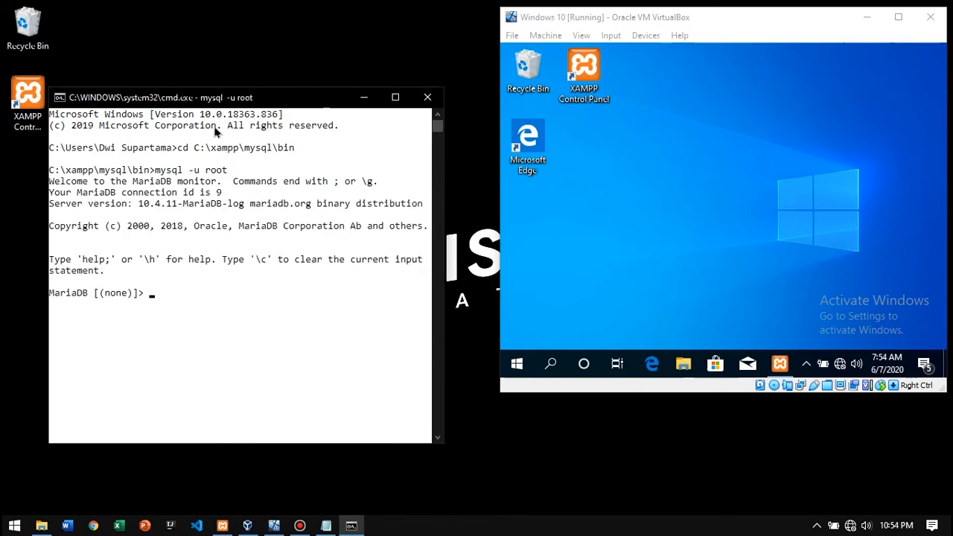
pyautogui.click(678, 60)
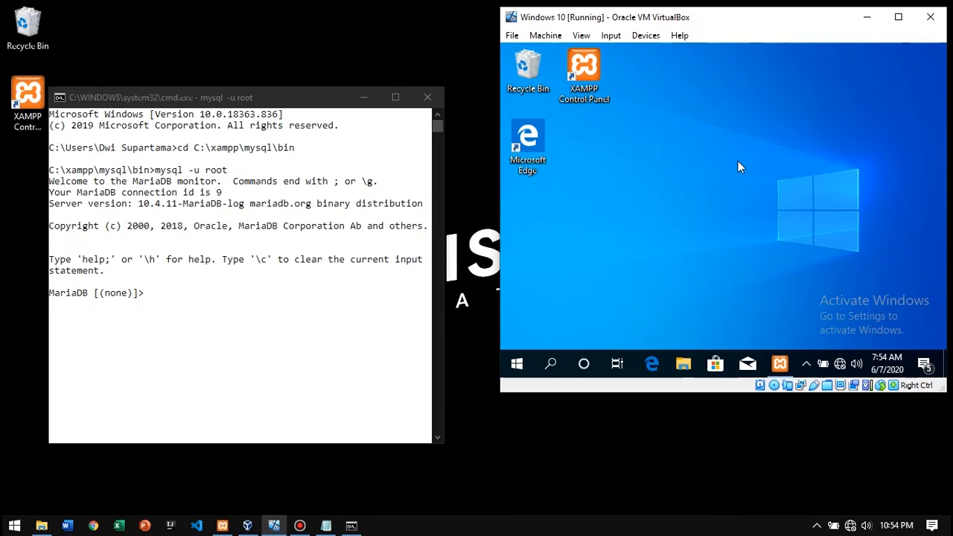
pyautogui.press('super+r')
pyautogui.press('Escape')
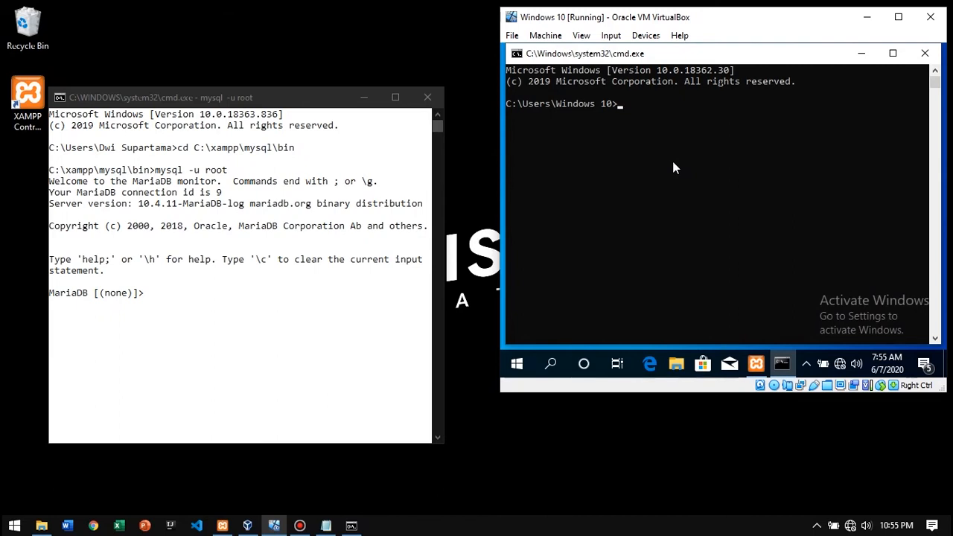
pyautogui.write('cd C:\\xampp\\mysql')
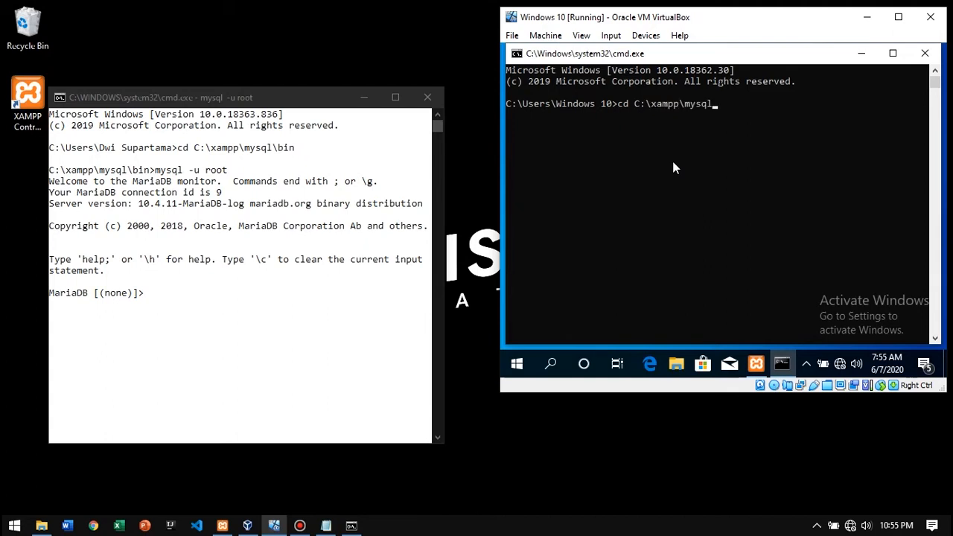
pyautogui.write('\\bin')
pyautogui.press('Return')
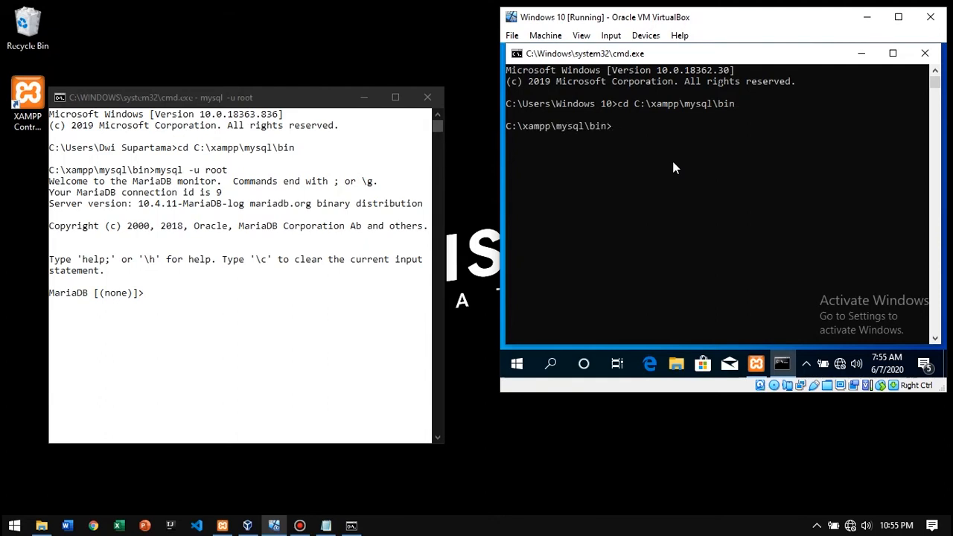
# Try to connect from the virtual machine to the host's database with mysql -u root -h 192.168.56.1
pyautogui.click(232, 95)
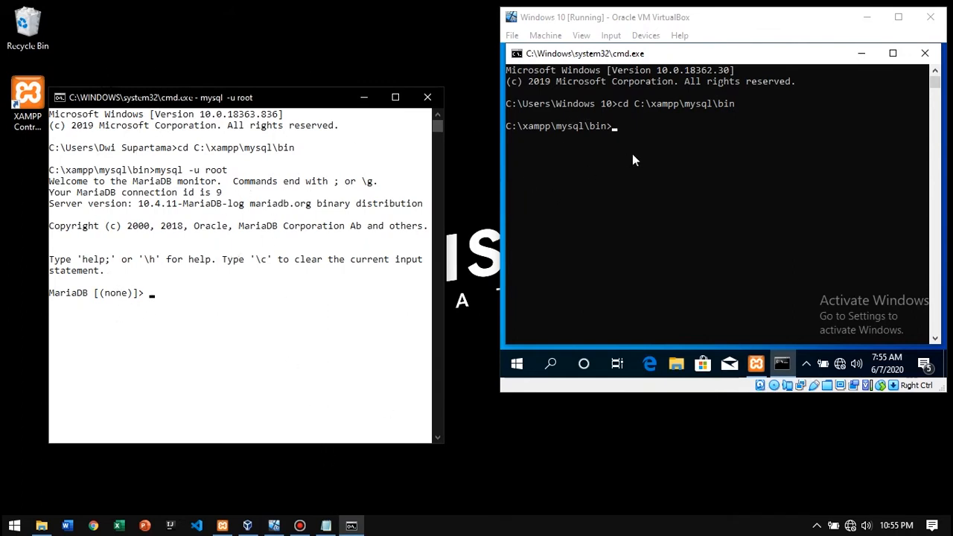
pyautogui.write('mysq')
pyautogui.click(665, 57)
pyautogui.write('mysql -u')
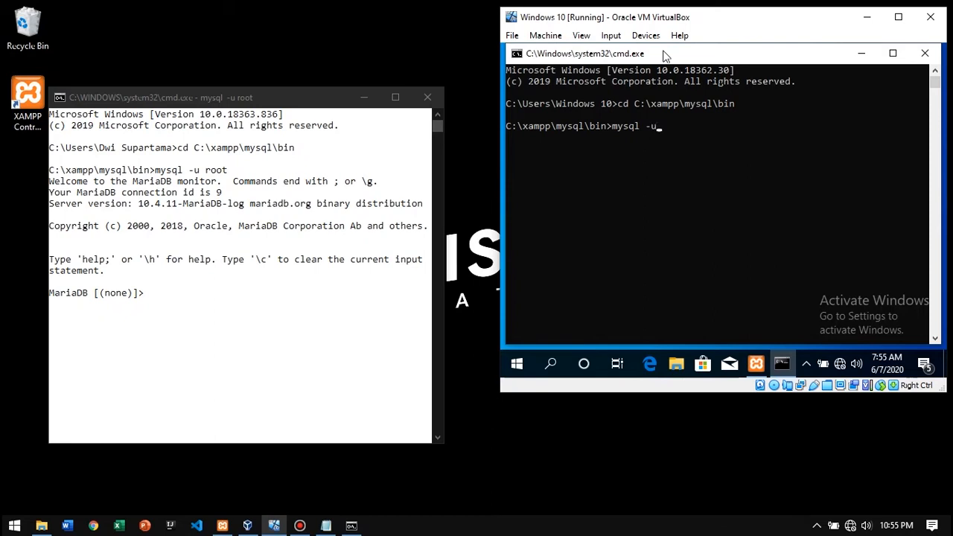
pyautogui.write(' root -h')
pyautogui.click(337, 526)
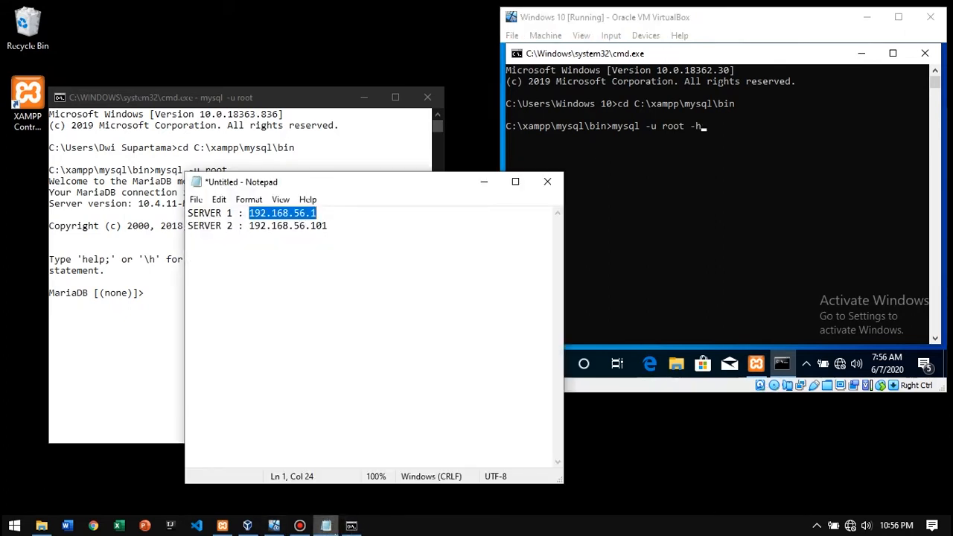
pyautogui.click(483, 186)
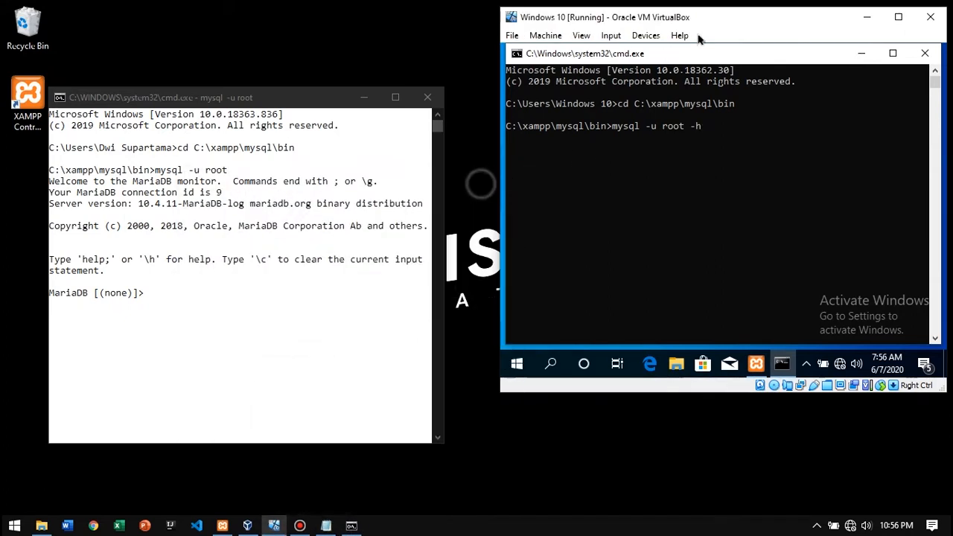
pyautogui.write('92')
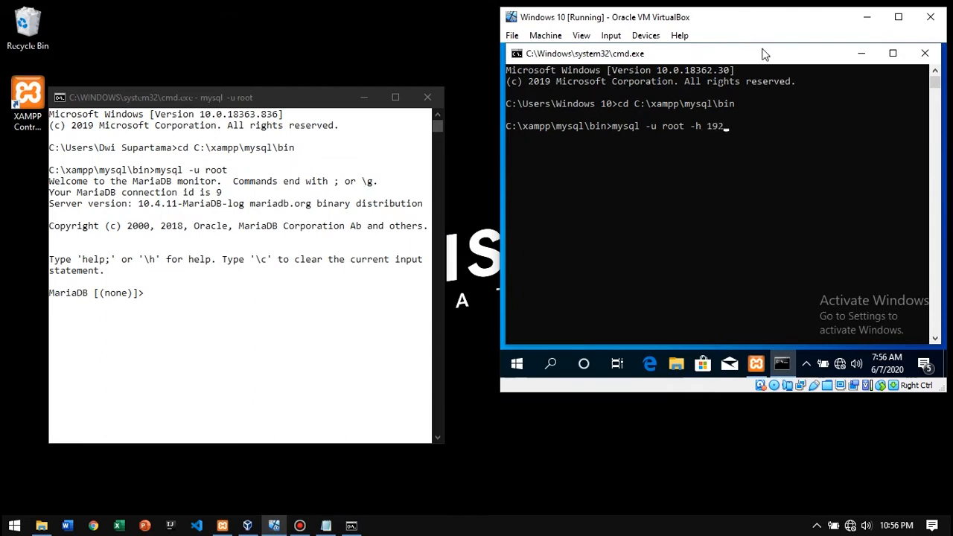
pyautogui.write('.168.56.1')
pyautogui.press('Return')
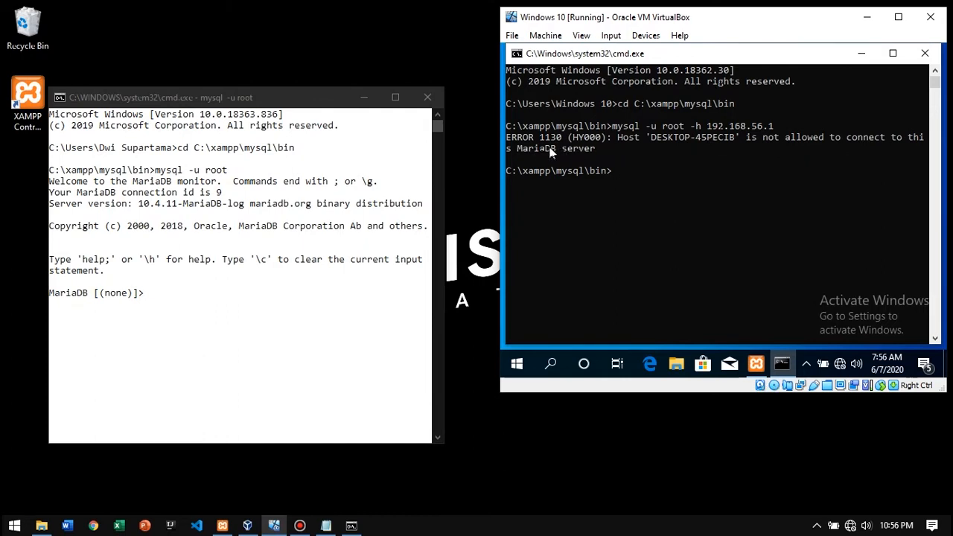
# Move the host's console window up and create the database user 'admin'@'%' without a password in it
pyautogui.click(227, 95)
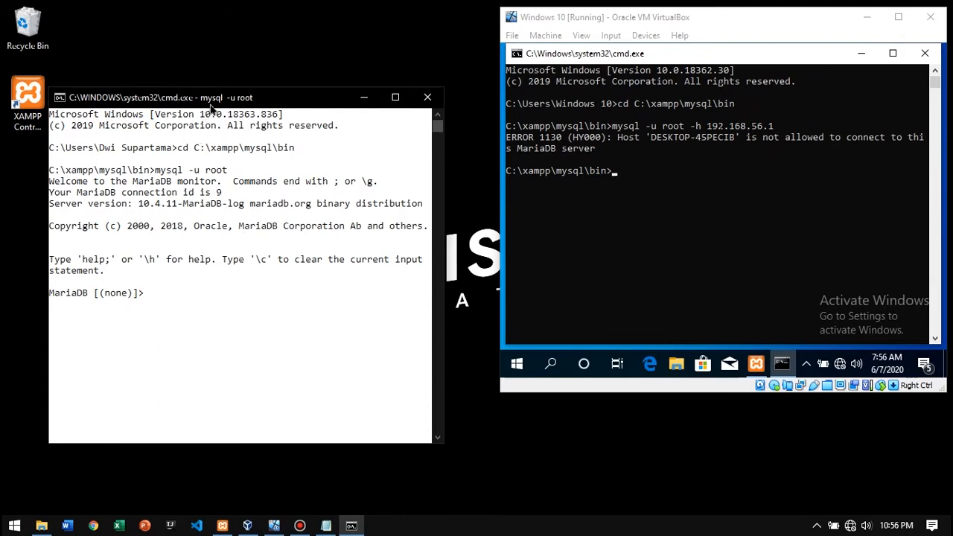
pyautogui.moveTo(210, 103); pyautogui.dragTo(225, 58)
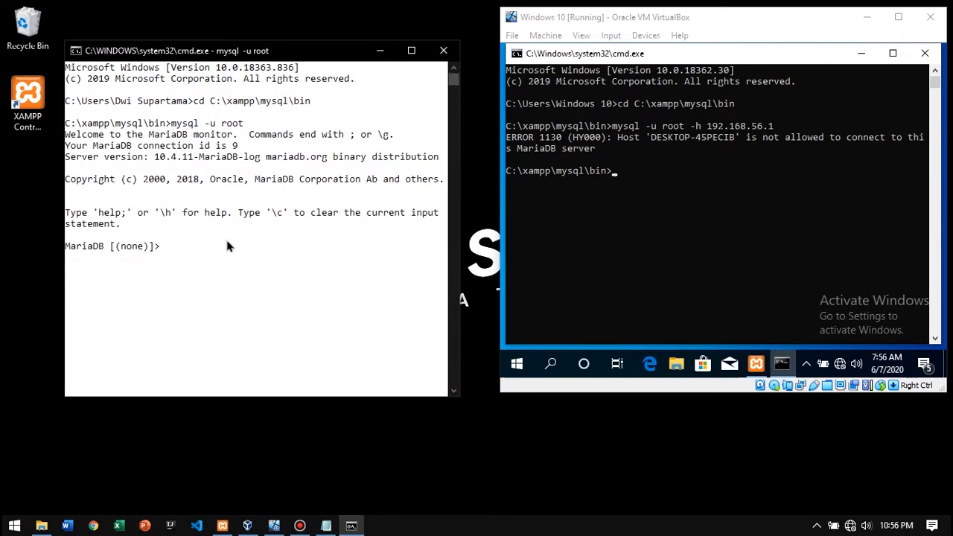
pyautogui.write('CREATE')
pyautogui.write("USER 'admin")
pyautogui.press('Right')
pyautogui.write("@'%'")
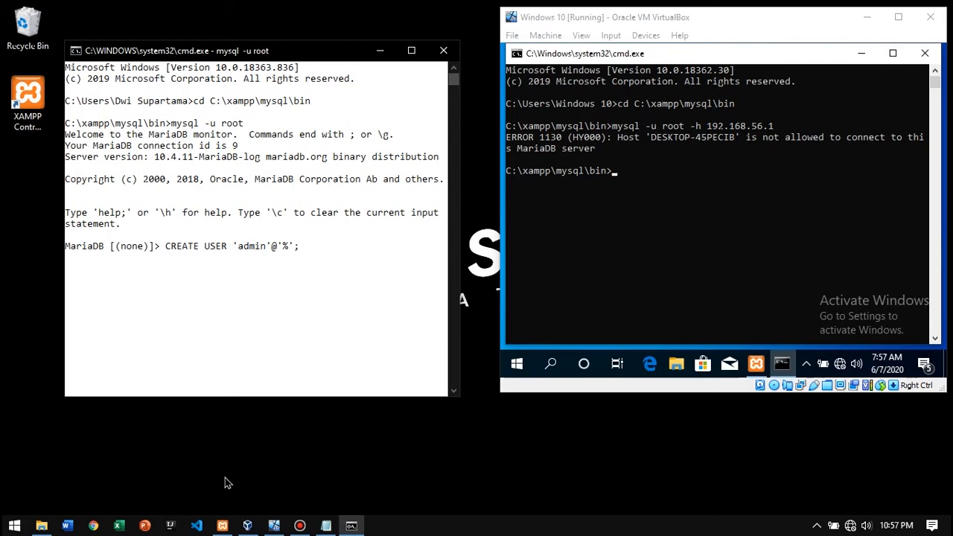
pyautogui.press('Return')
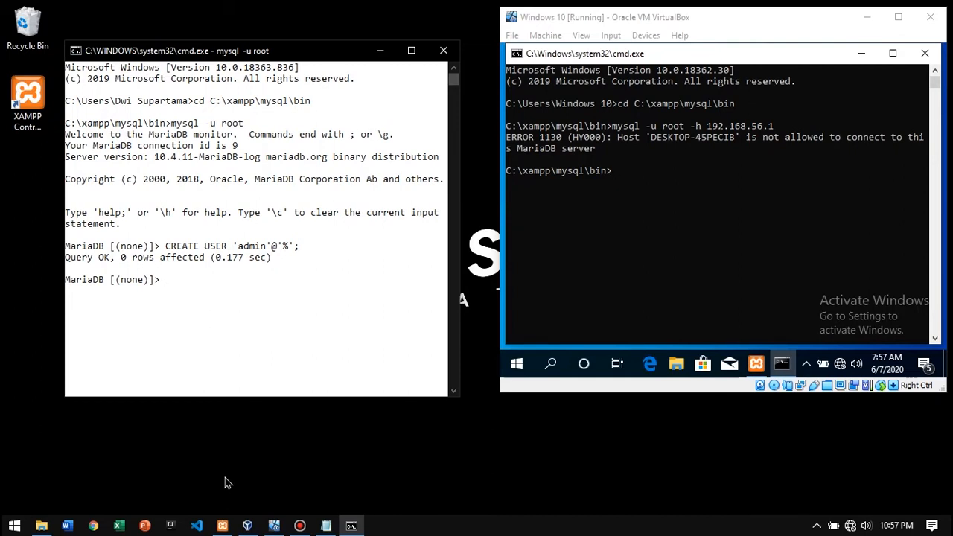
# Grant all privileges on *.* to 'admin'@'%' in the host's MariaDB console
pyautogui.write('GRANT ALL ON *.*')
pyautogui.write("TO 'admin'")
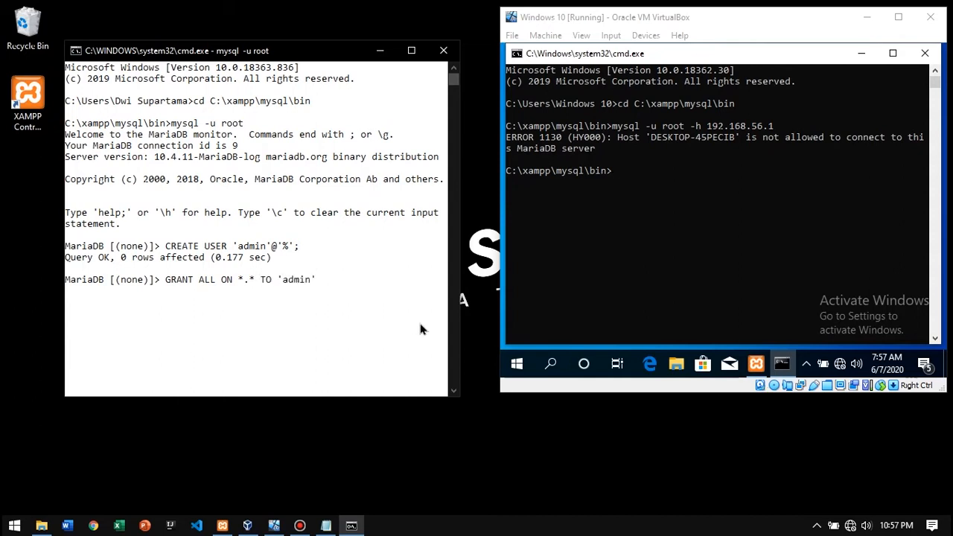
pyautogui.write("@'%';")
pyautogui.press('Return')
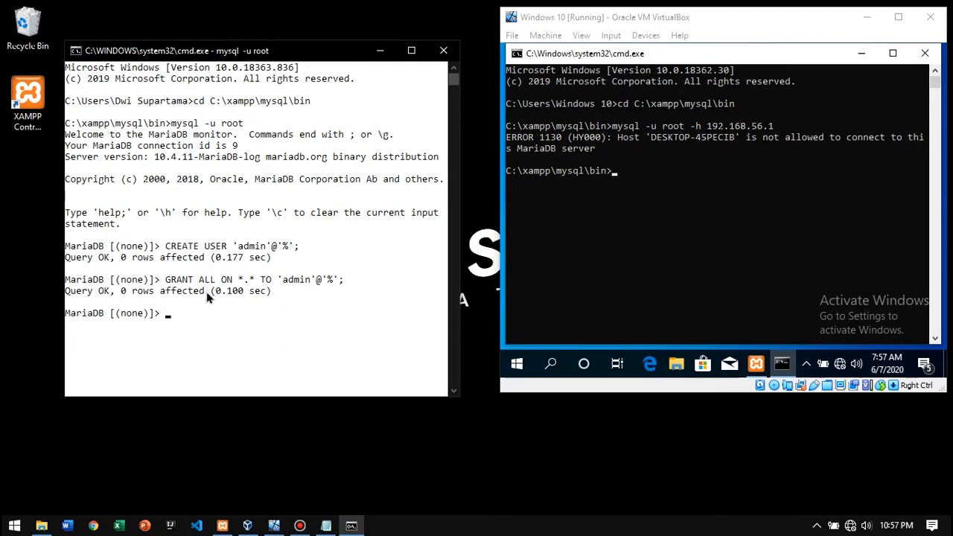
# List the user and host columns of mysql.user on the host and check the admin entry
pyautogui.write('select')
pyautogui.press('BackSpace')
pyautogui.press('BackSpace')
pyautogui.press('BackSpace')
pyautogui.press('BackSpace')
pyautogui.press('BackSpace')
pyautogui.press('BackSpace')
pyautogui.write('SELECT')
pyautogui.write(' user, hos')
pyautogui.write('t FORM')
pyautogui.press('BackSpace')
pyautogui.press('BackSpace')
pyautogui.press('BackSpace')
pyautogui.press('BackSpace')
pyautogui.write('FROM mysql')
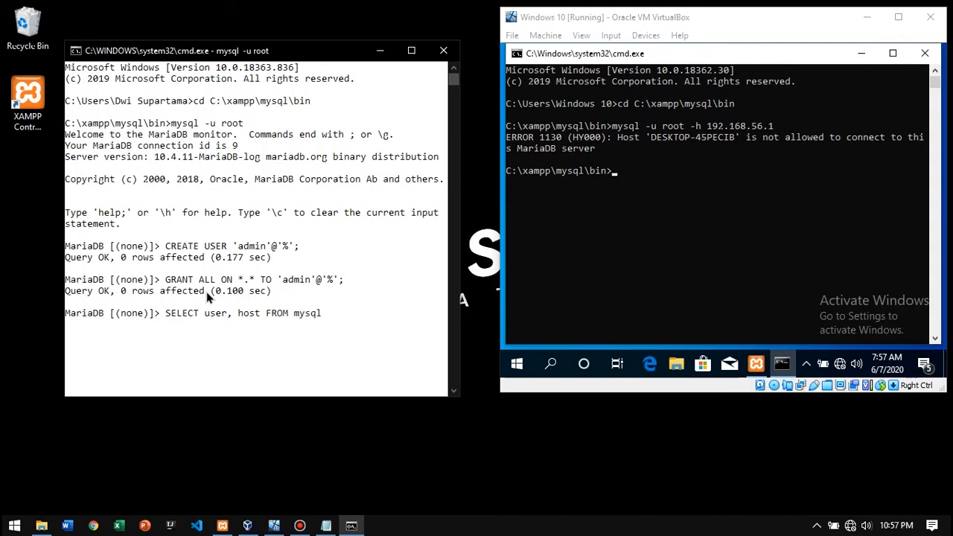
pyautogui.write('.user;')
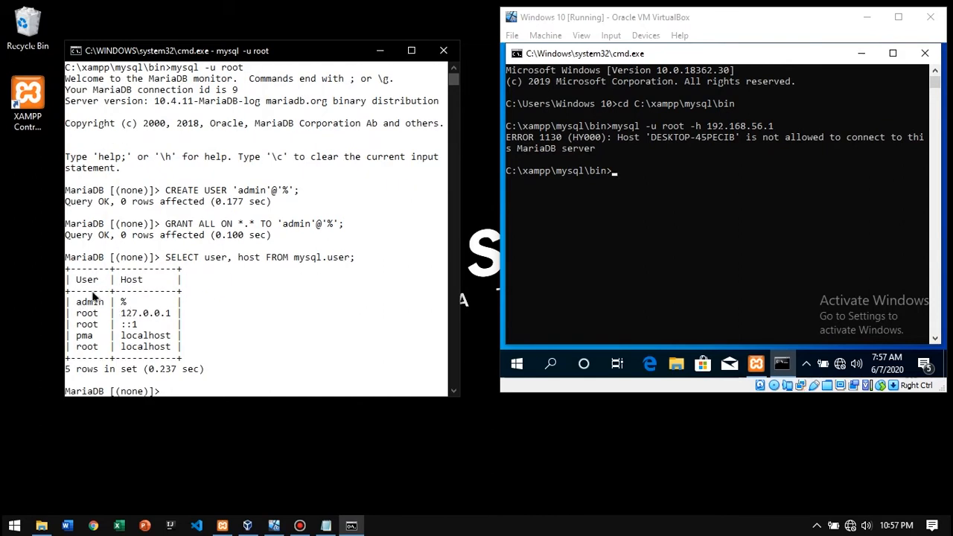
pyautogui.moveTo(76, 300); pyautogui.dragTo(104, 303)
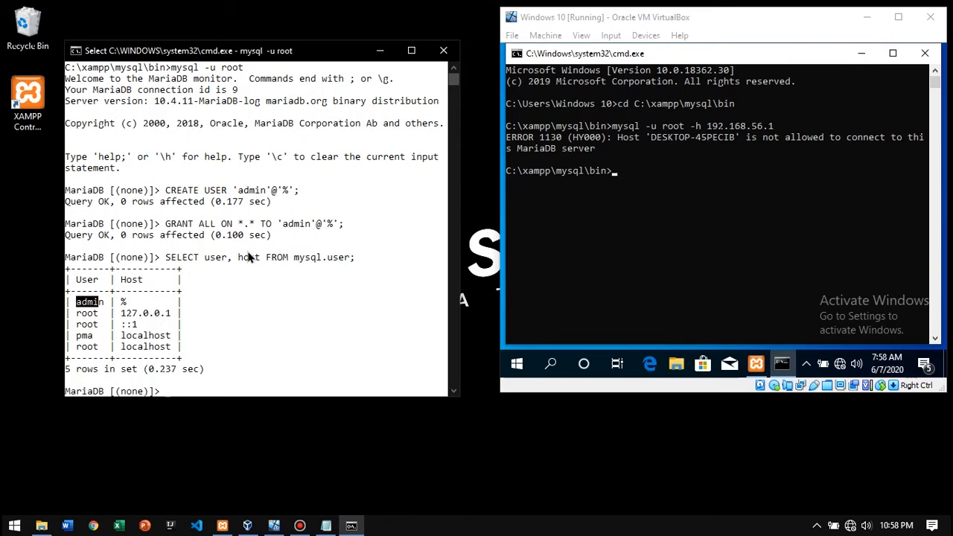
pyautogui.press('Escape')
# Try to display the admin user's privileges on the host with SHOW GRANTS 'admin' \G;
pyautogui.write('SHOW ')
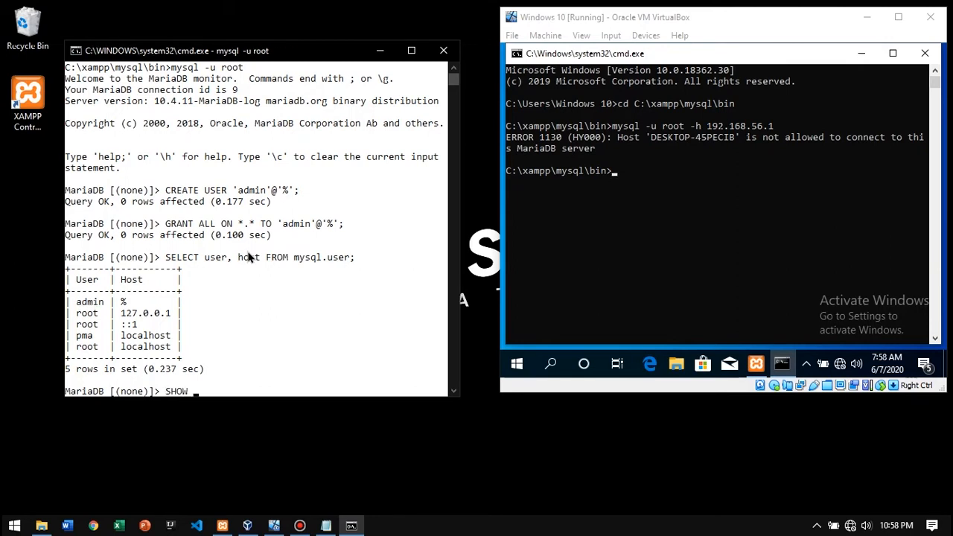
pyautogui.write("GRANTS 'admin' \\G;")
pyautogui.press('Return')
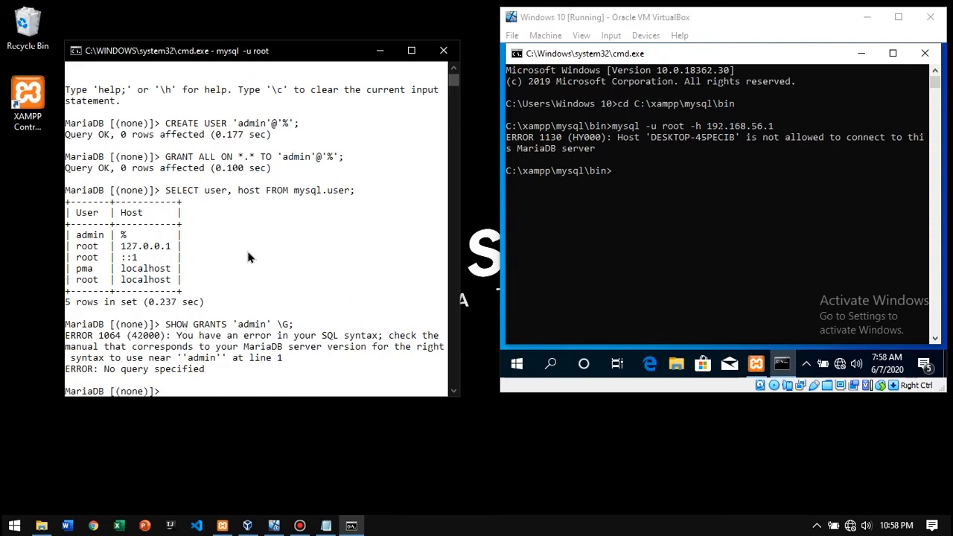
# Correct the privileges query to SHOW GRANTS FOR 'admin' \G; and run it, then check which privileges are granted
pyautogui.press('Up')
pyautogui.press('Left')
pyautogui.press('Left')
pyautogui.press('Left')
pyautogui.press('Left')
pyautogui.press('Left')
pyautogui.press('Left')
pyautogui.press('Left')
pyautogui.press('Left')
pyautogui.press('Left')
pyautogui.press('Left')
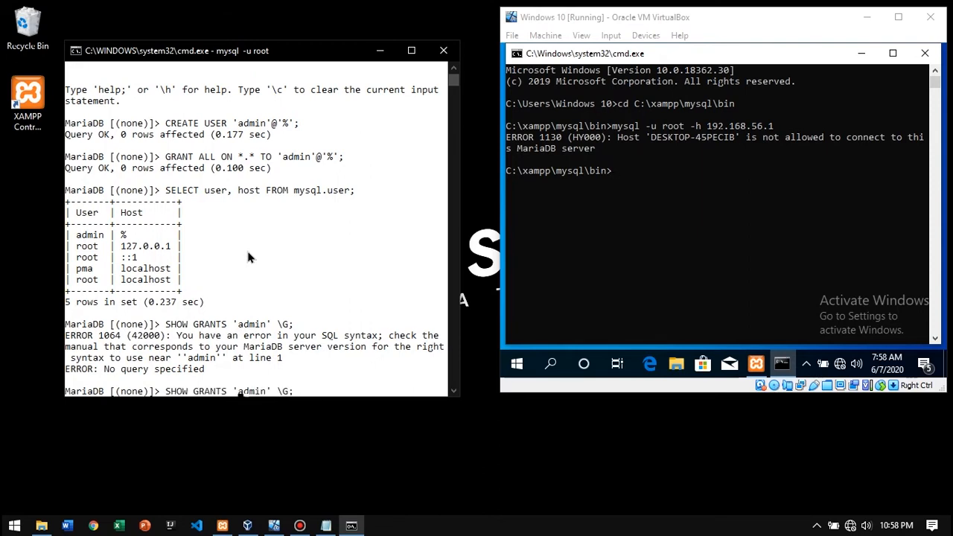
pyautogui.write('FOR')
pyautogui.press('Return')
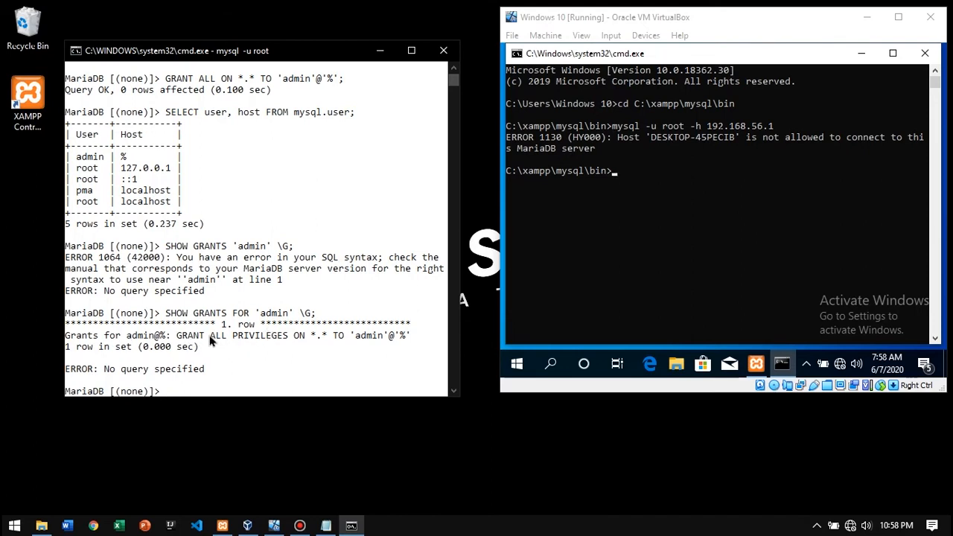
pyautogui.moveTo(211, 336); pyautogui.dragTo(225, 341)
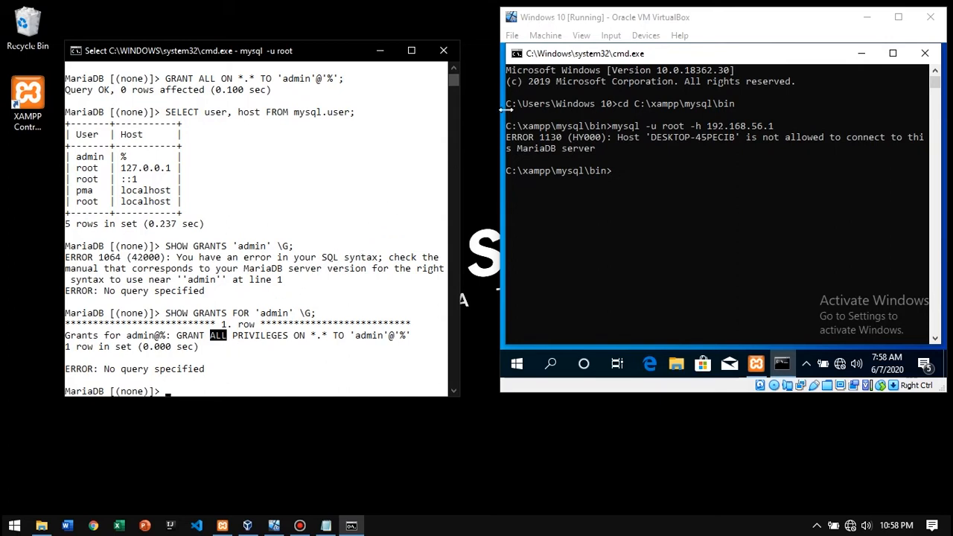
# Connect from the virtual machine to the host's database with mysql -u admin -h 192.168.56.1
pyautogui.click(577, 16)
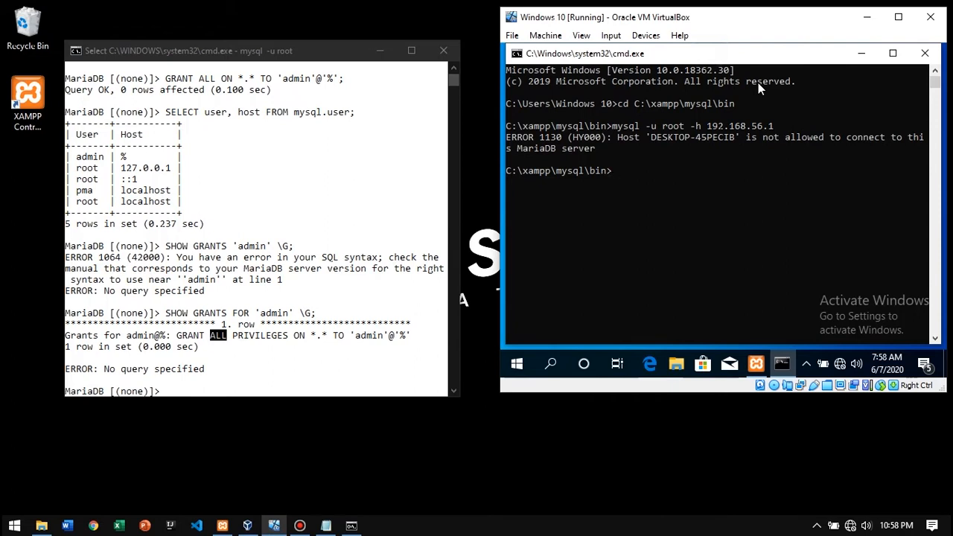
pyautogui.write('mysql -u admin -h 192.16')
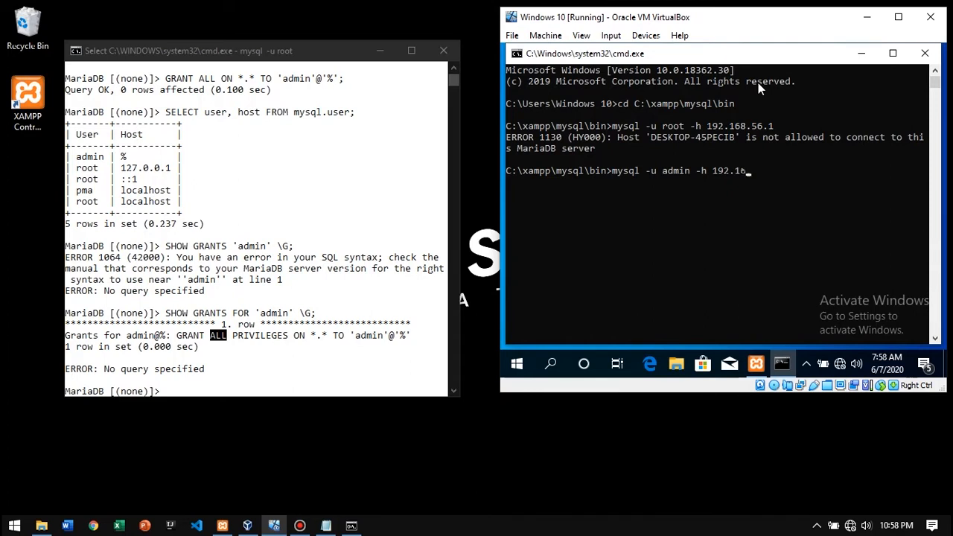
pyautogui.write('8.56.1')
pyautogui.press('Return')
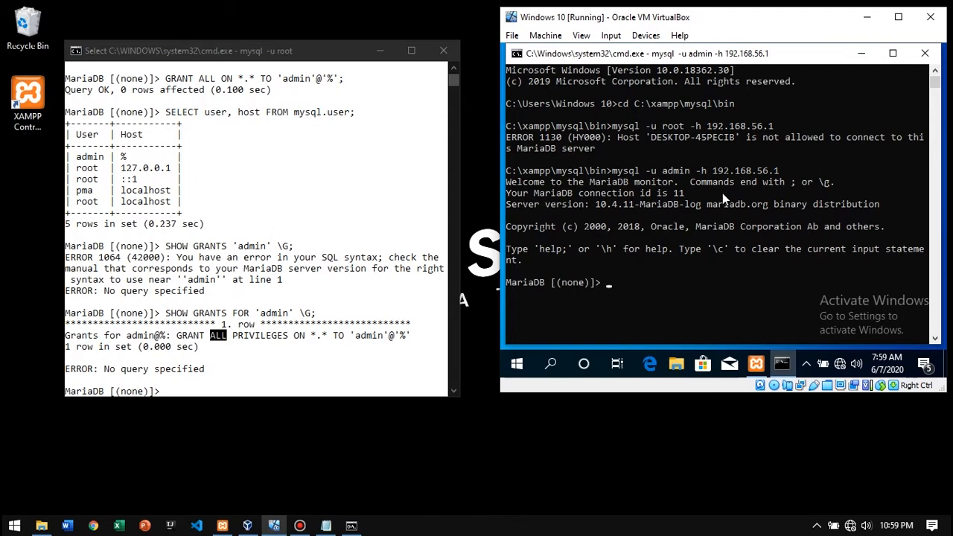
# Run show databases; in the virtual machine's console and in the host's console to compare the database lists
pyautogui.write('show databases;')
pyautogui.press('Return')
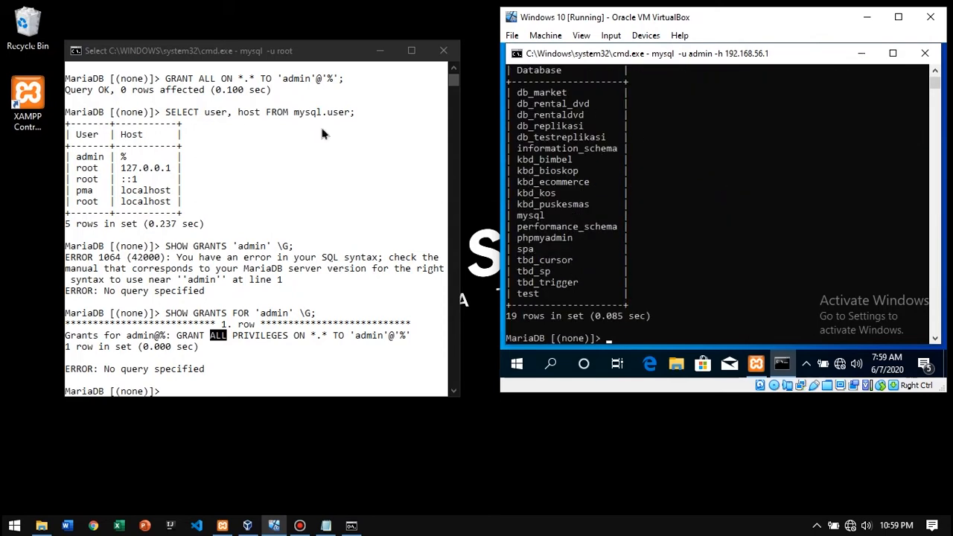
pyautogui.click(263, 61)
pyautogui.write('show ')
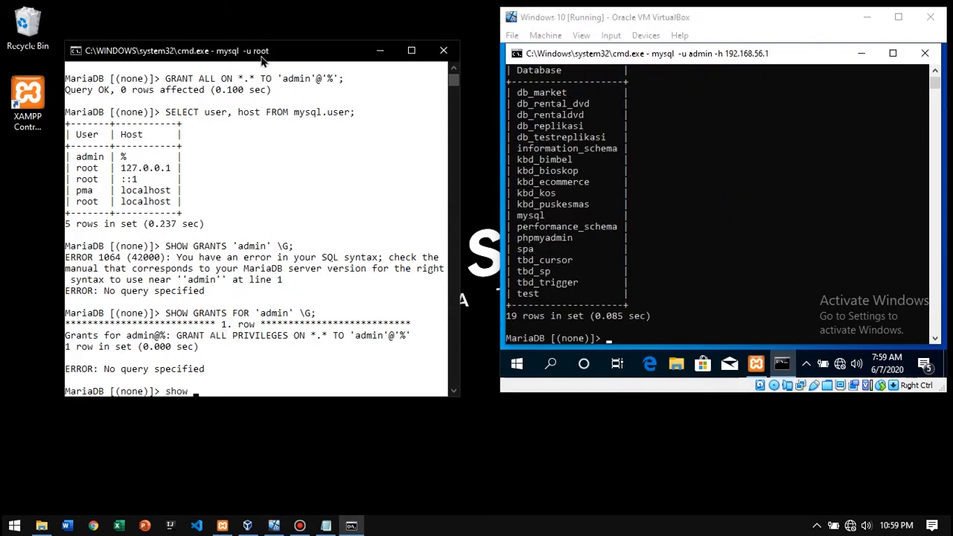
pyautogui.write('databases;')
pyautogui.press('Return')
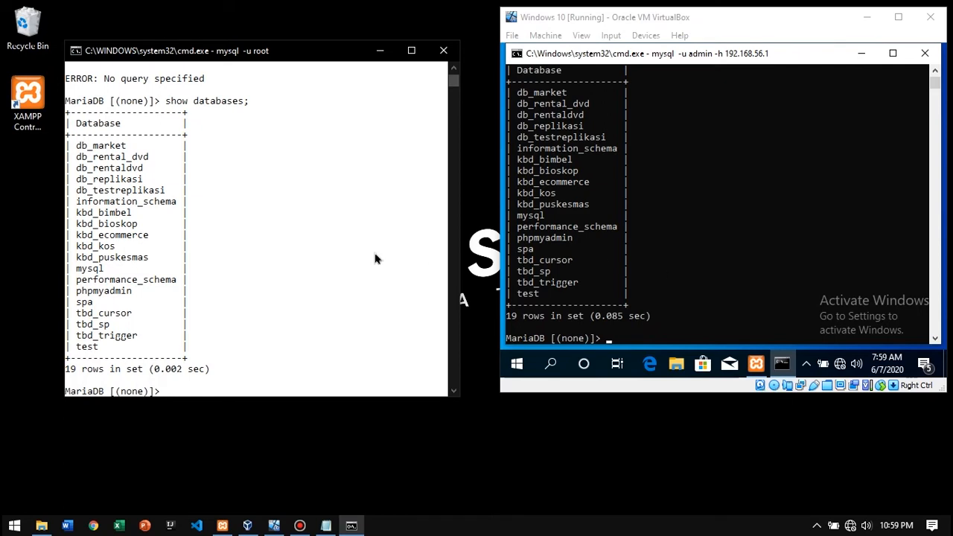
# Lock the tables on the host by running FLUSH TABLES WITH READ LOCK;
pyautogui.scroll(-4, 298, 263)
pyautogui.click(170, 256)
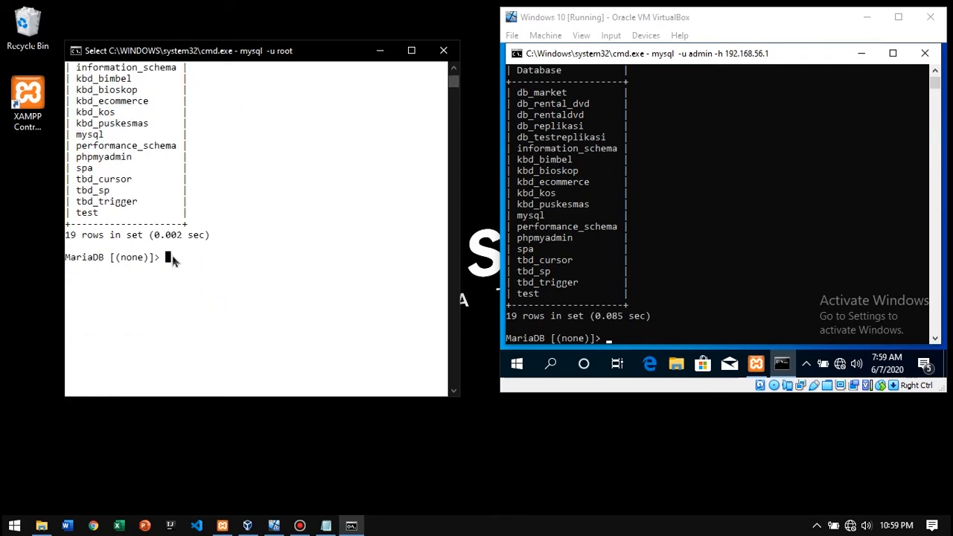
pyautogui.rightClick(172, 255)
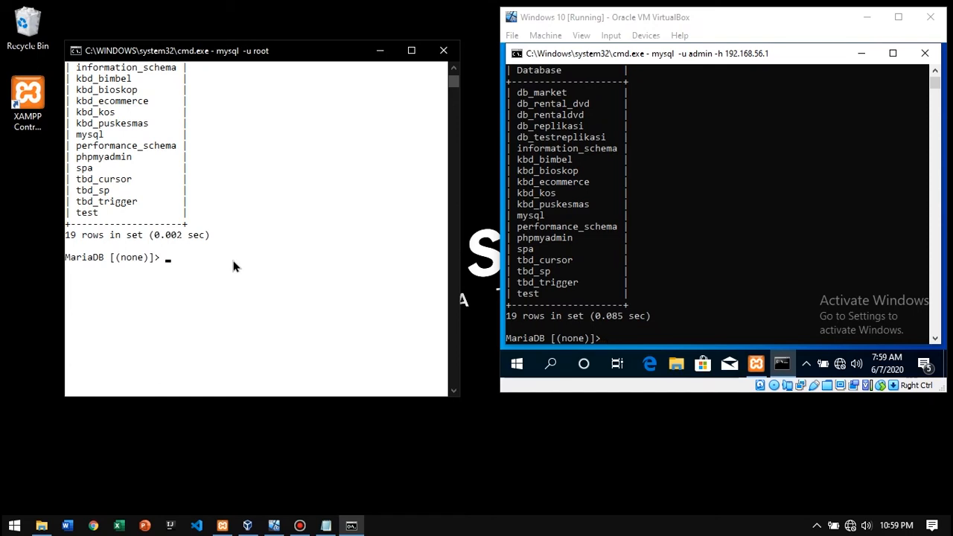
pyautogui.write('FLUSH TABLES WITH READ LOCK;')
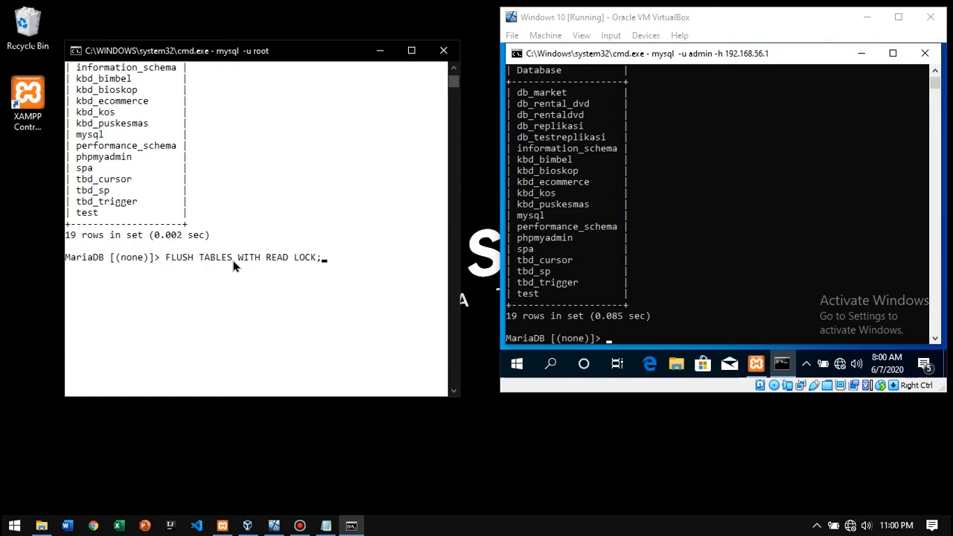
pyautogui.press('Return')
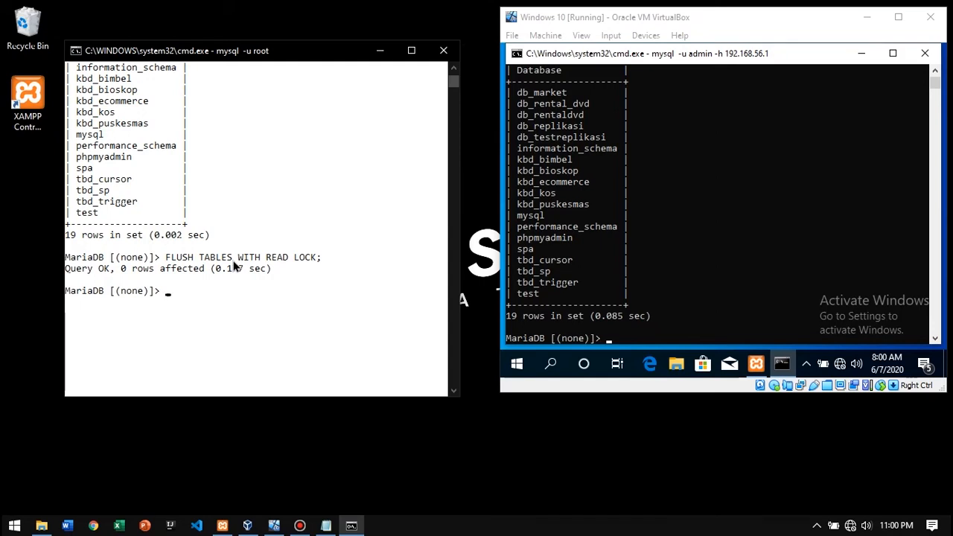
# Test the read lock on the host by trying to run create database db;
pyautogui.write('create database db;')
pyautogui.press('Return')
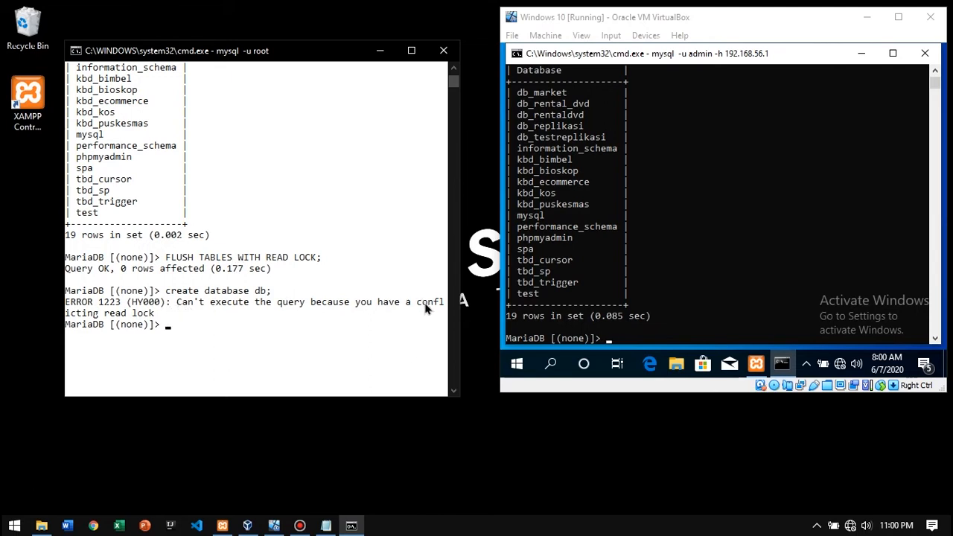
pyautogui.doubleClick(140, 313)
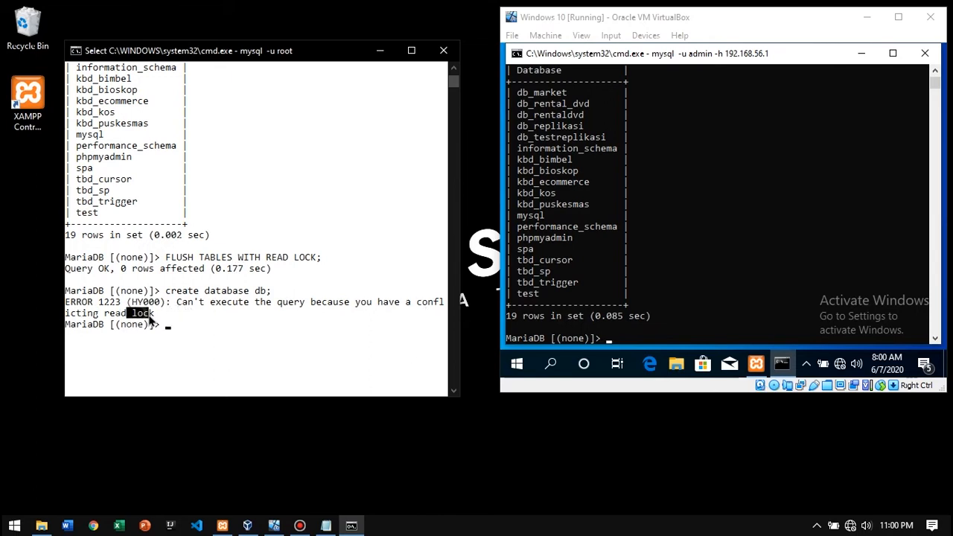
pyautogui.rightClick(192, 321)
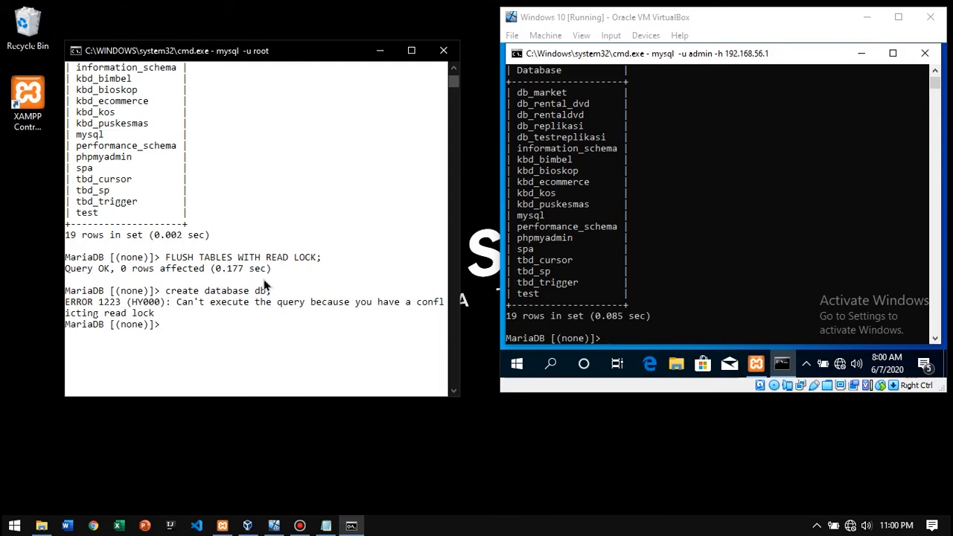
# Run SHOW MASTER STATUS; on the host and check the binary log file and position
pyautogui.write('SHOW MASTER STATUS;')
pyautogui.press('Return')
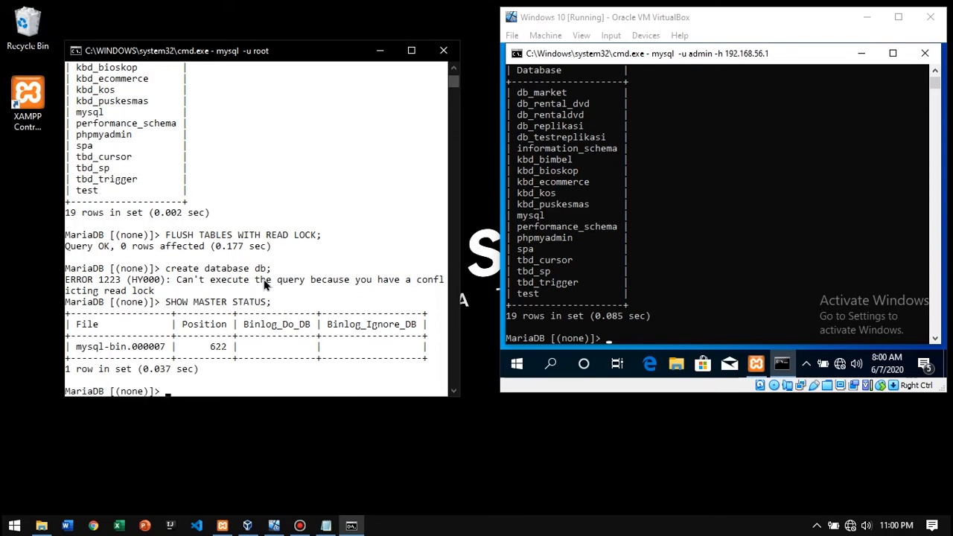
pyautogui.moveTo(76, 347); pyautogui.dragTo(228, 351)
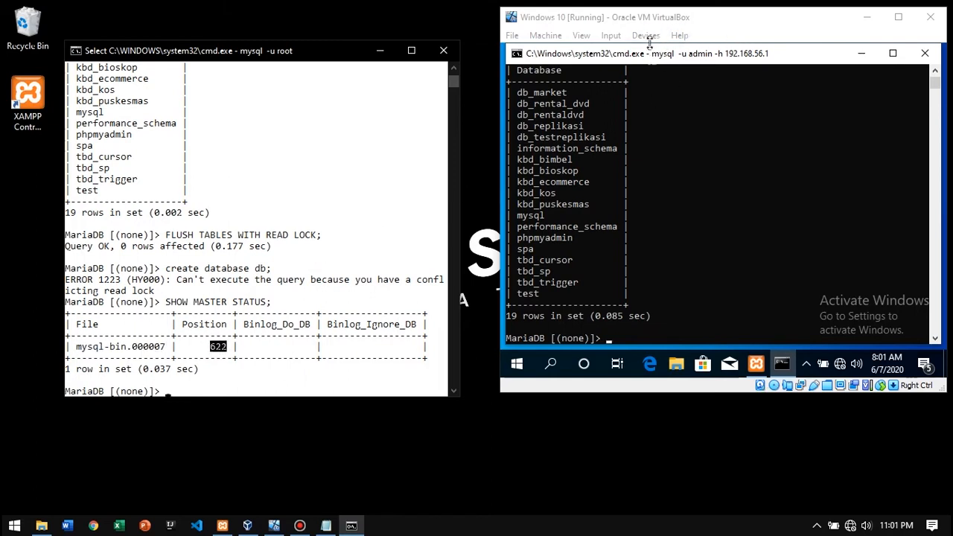
pyautogui.rightClick(199, 346)
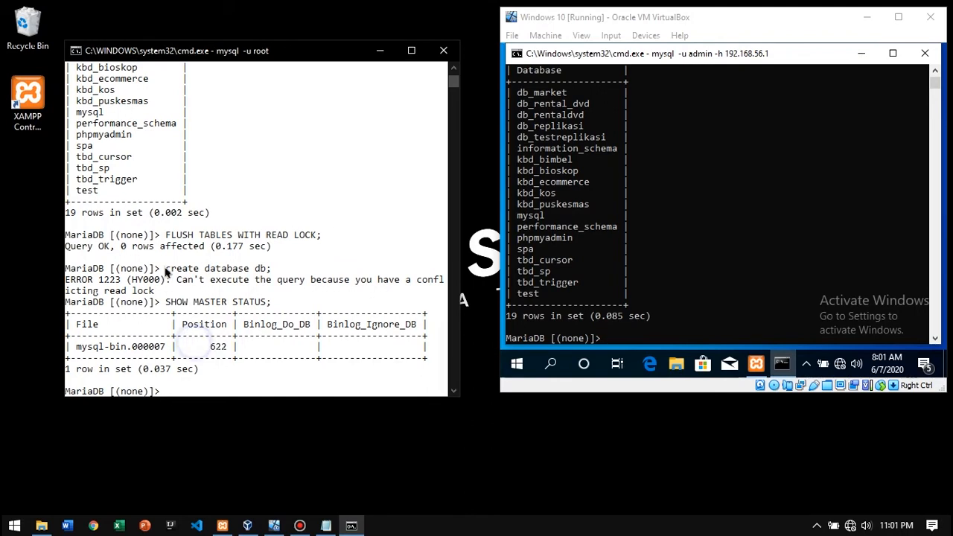
# Exit the remote session in the virtual machine and log in to its local server with mysql -u root
pyautogui.click(590, 170)
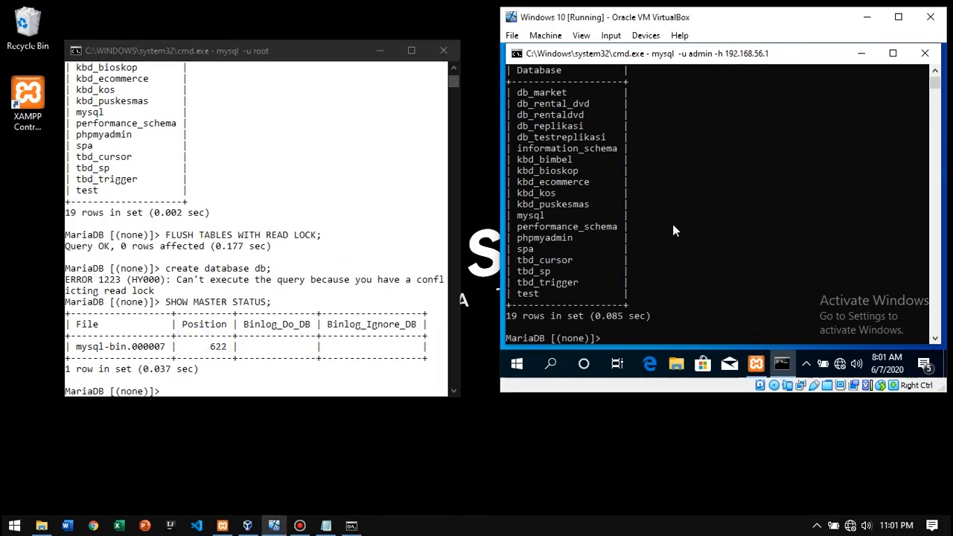
pyautogui.write('CHA')
pyautogui.press('BackSpace')
pyautogui.press('BackSpace')
pyautogui.press('BackSpace')
pyautogui.write('exit')
pyautogui.press('Return')
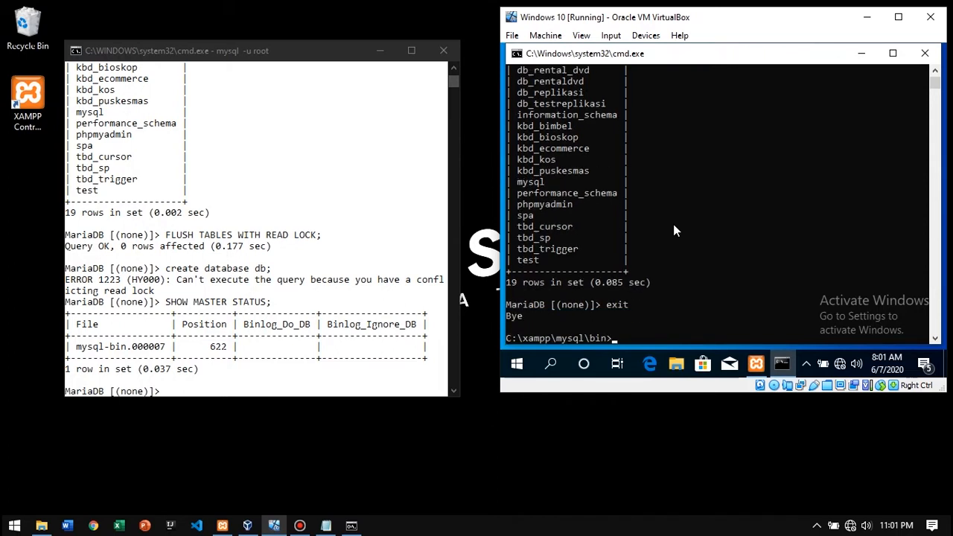
pyautogui.write('mysql -u root')
pyautogui.press('Return')
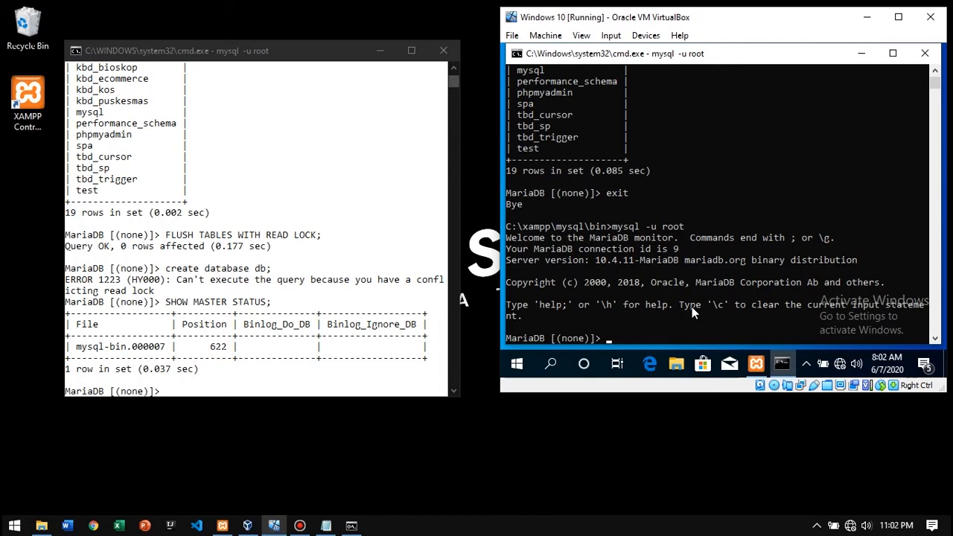
# Run show variables like 'server_id'; on the virtual machine to check the slave's server ID
pyautogui.write("show variables like 'server'")
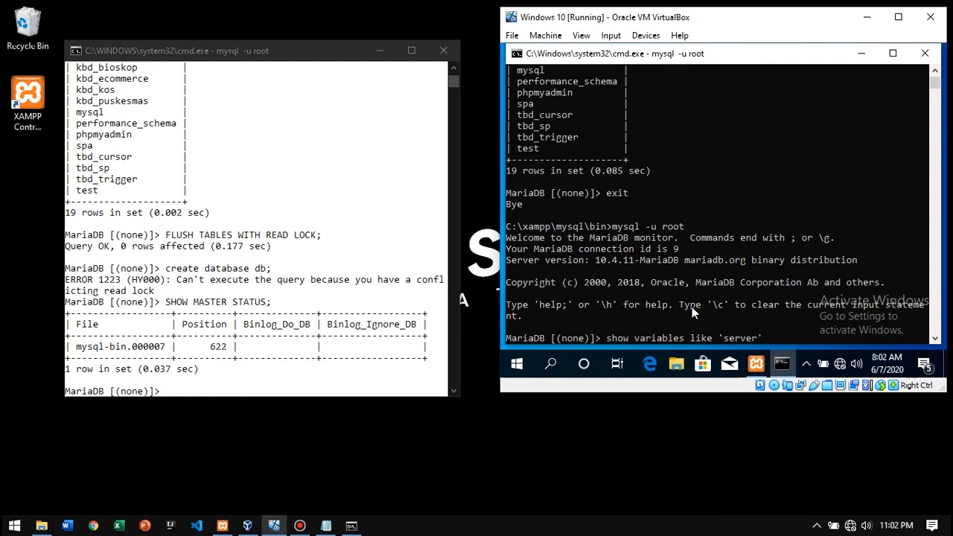
pyautogui.press('Left')
pyautogui.write('_id')
pyautogui.press('End')
pyautogui.write(';')
pyautogui.press('Return')
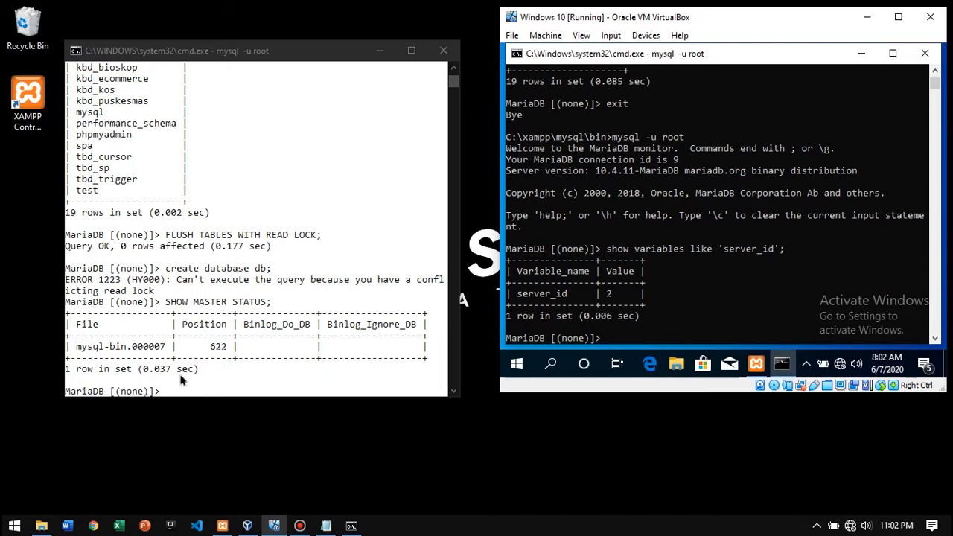
# Run show variables like 'server_id'; on the host and compare its server ID with the virtual machine's
pyautogui.click(238, 49)
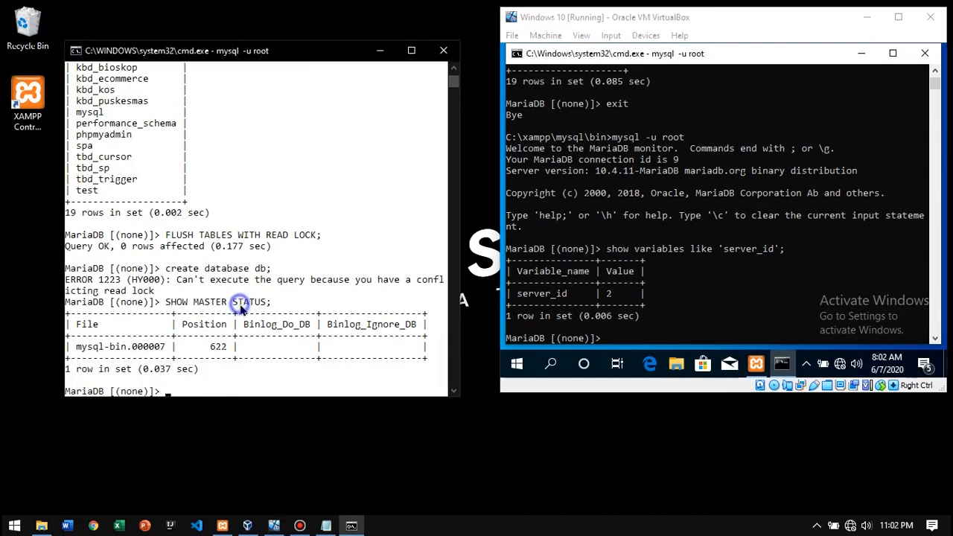
pyautogui.write('show var')
pyautogui.press('BackSpace')
pyautogui.press('BackSpace')
pyautogui.press('BackSpace')
pyautogui.write('variables like ')
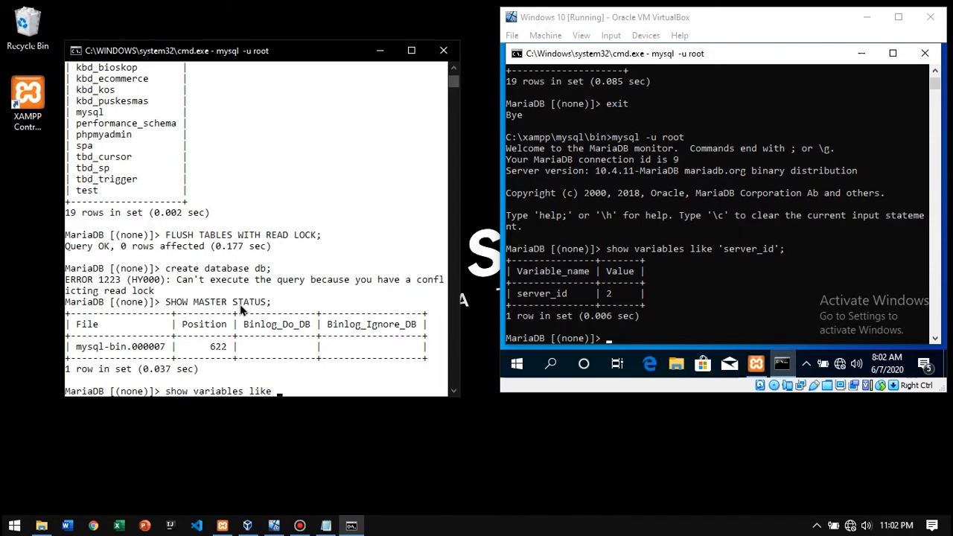
pyautogui.write("'server_id';")
pyautogui.press('Return')
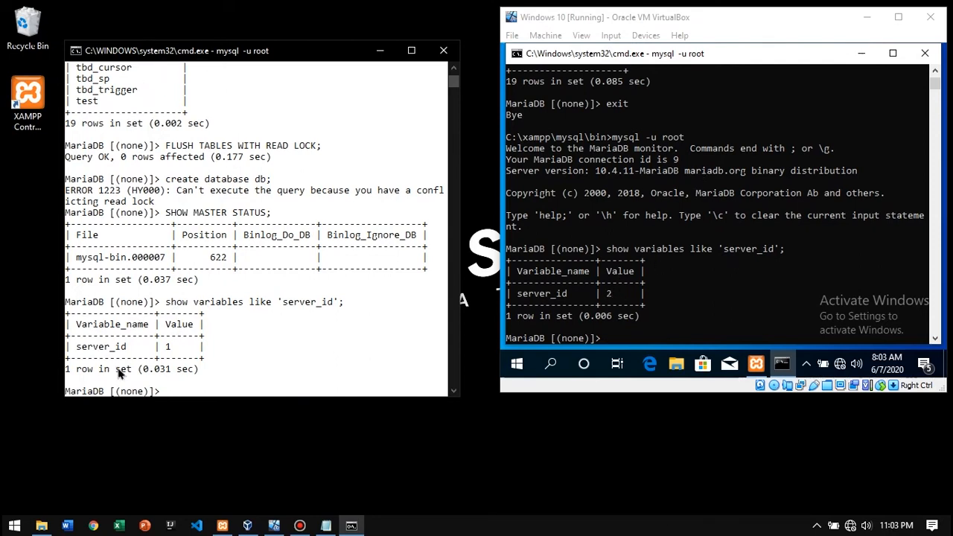
pyautogui.click(167, 346)
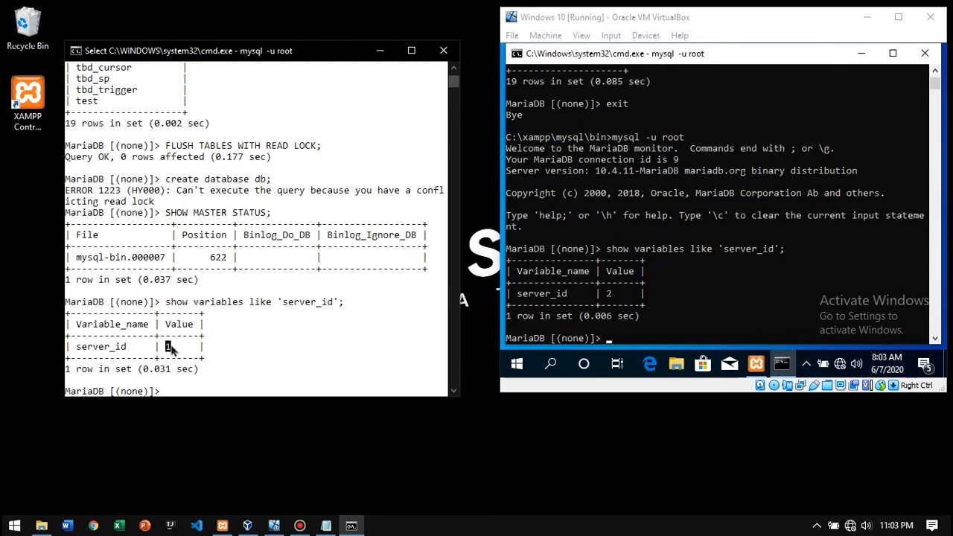
pyautogui.click(609, 297)
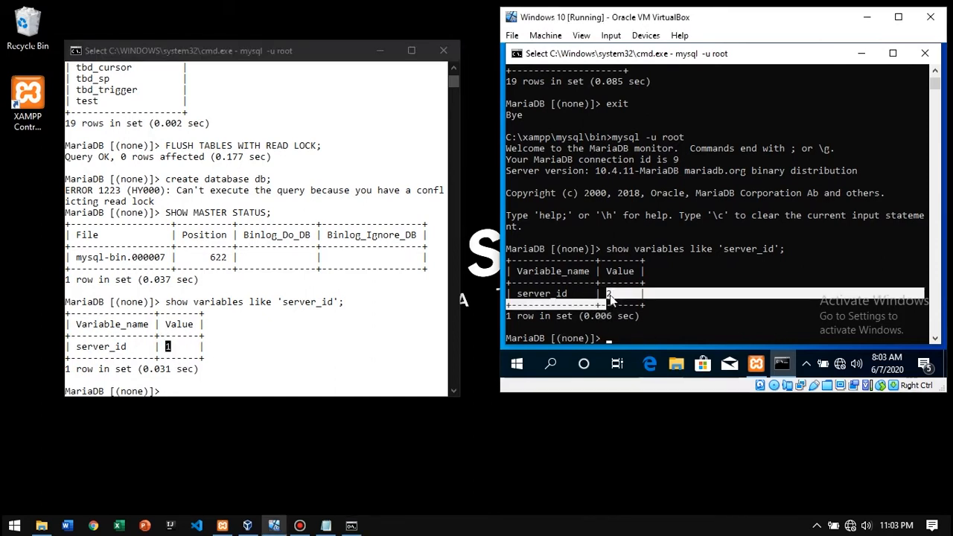
pyautogui.click(712, 237)
pyautogui.click(299, 290)
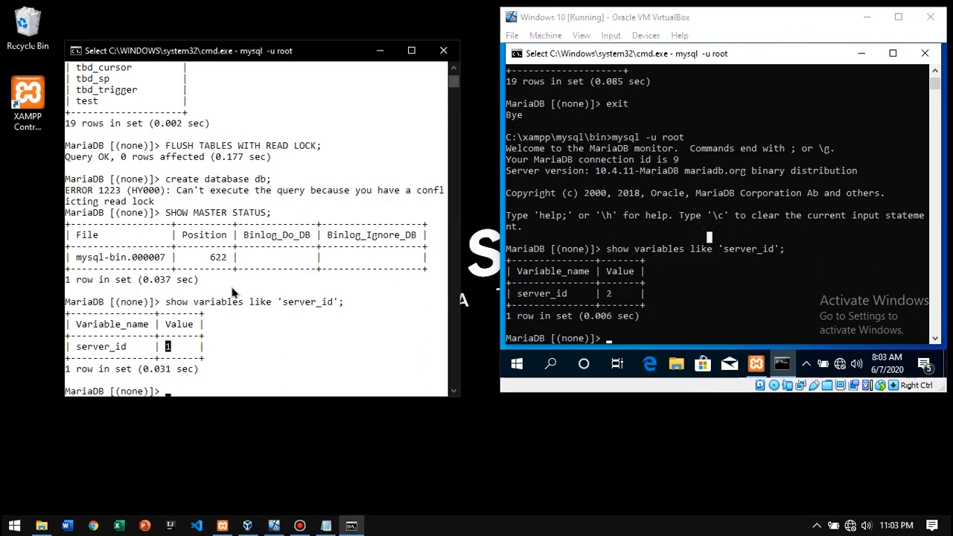
pyautogui.rightClick(182, 343)
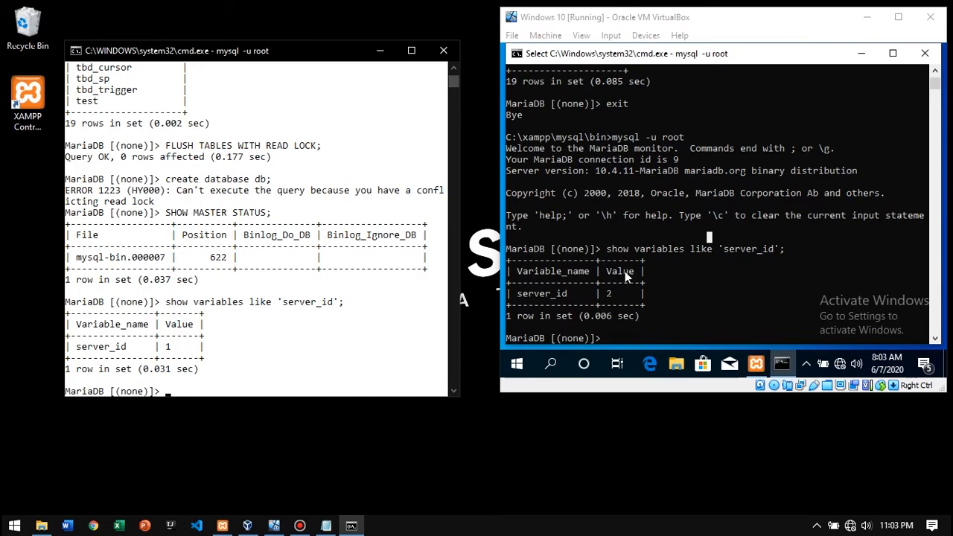
# Locate MySQL's my.ini configuration entry in the virtual machine's XAMPP Control Panel without opening the file, and minimize the panel
pyautogui.moveTo(765, 368)
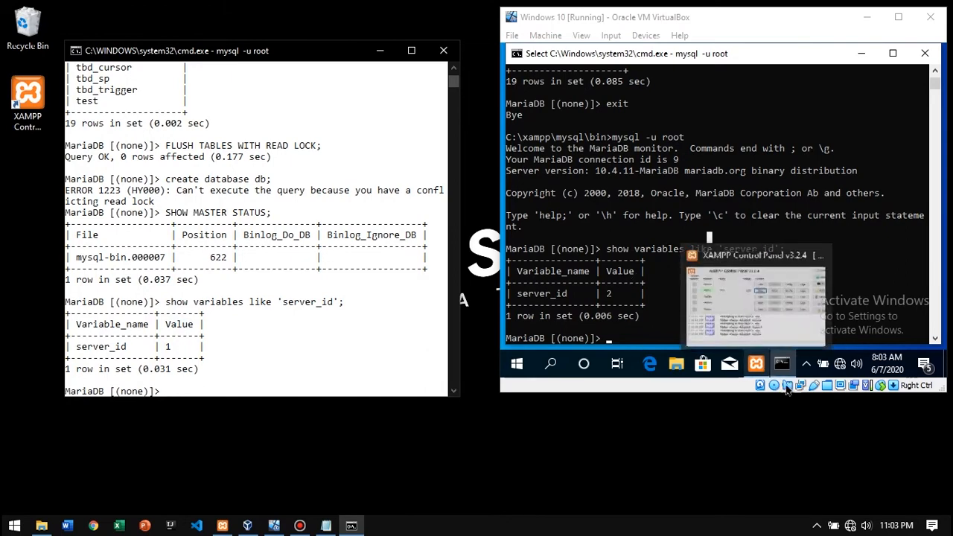
pyautogui.click(758, 295)
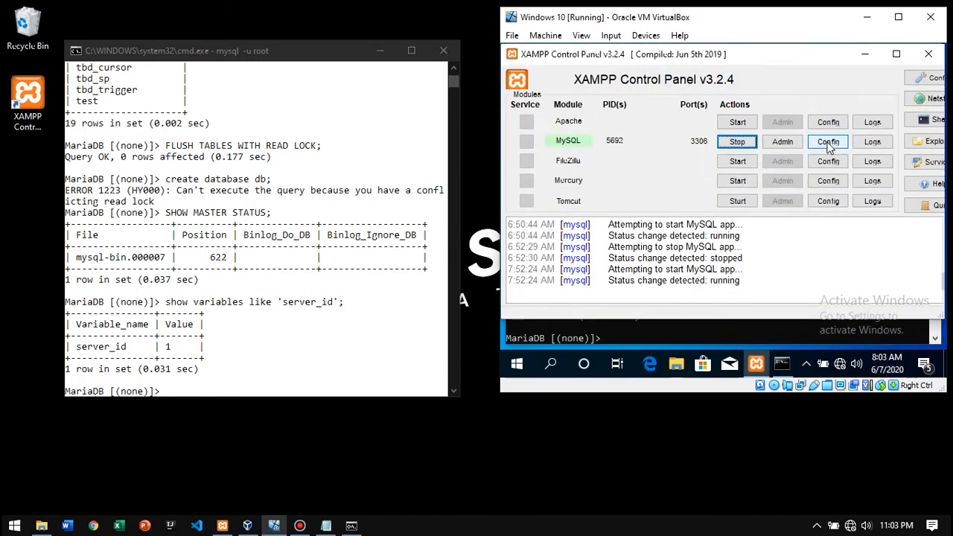
pyautogui.click(828, 141)
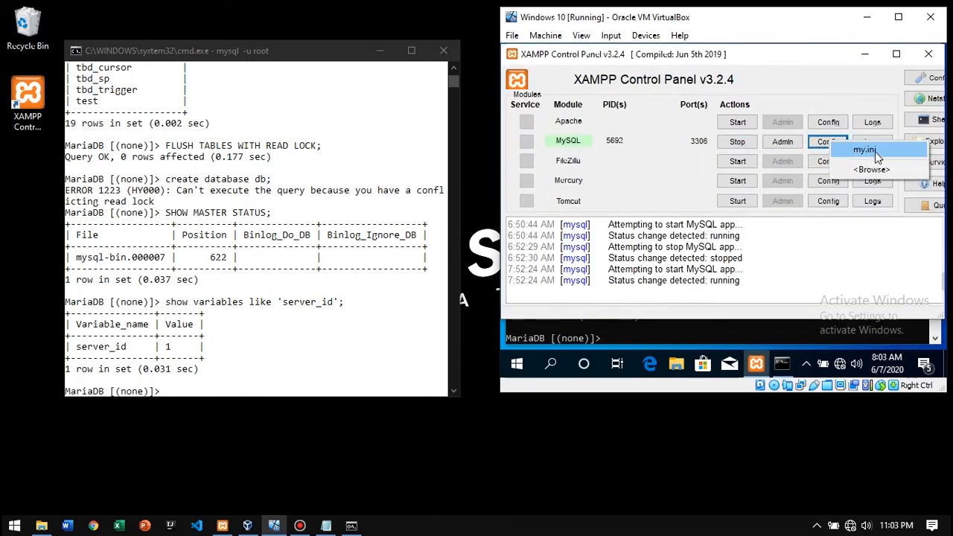
pyautogui.click(867, 56)
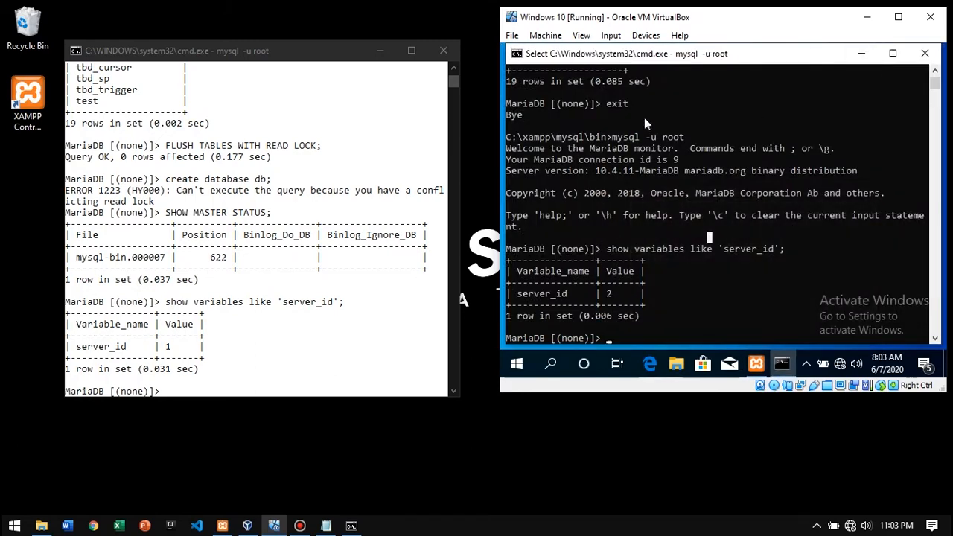
# Begin a CHANGE MASTER TO statement on the virtual machine with MASTER_HOST '192.168.56.1', MASTER_USER 'admin', the MASTER_PASSWORD value and MASTER_PORT 3306
pyautogui.click(646, 281)
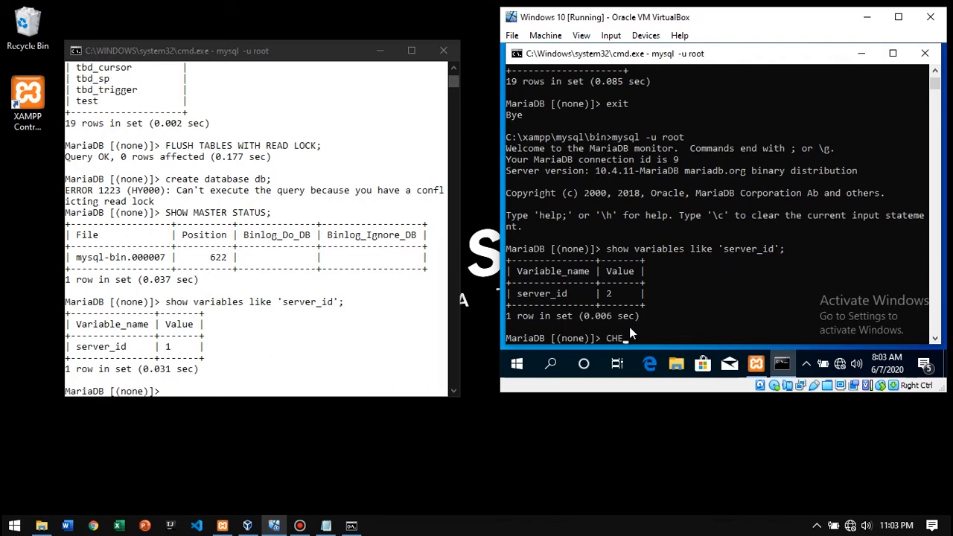
pyautogui.press('BackSpace')
pyautogui.write("NGE MASTER TO MASTER_HOST ''")
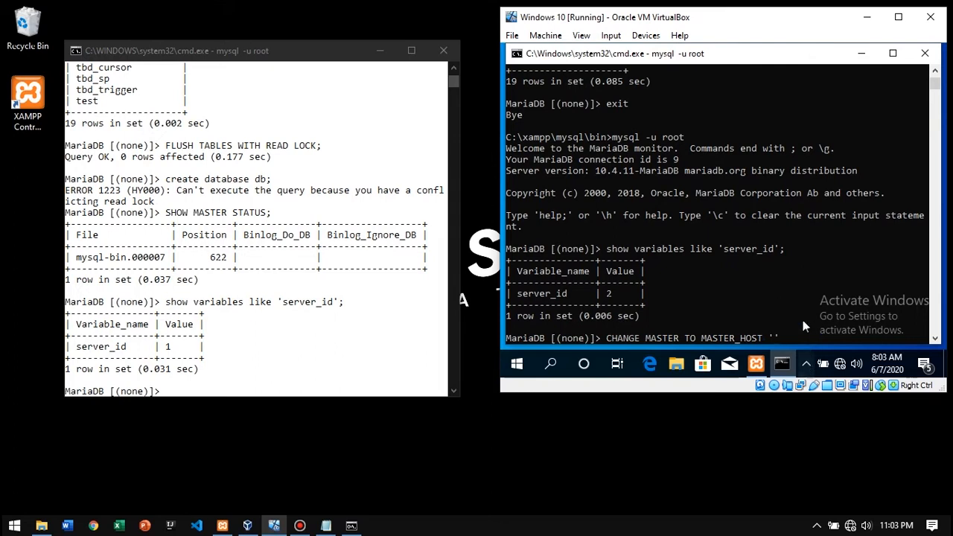
pyautogui.press('Left')
pyautogui.write("192.168.56.1', MASTE")
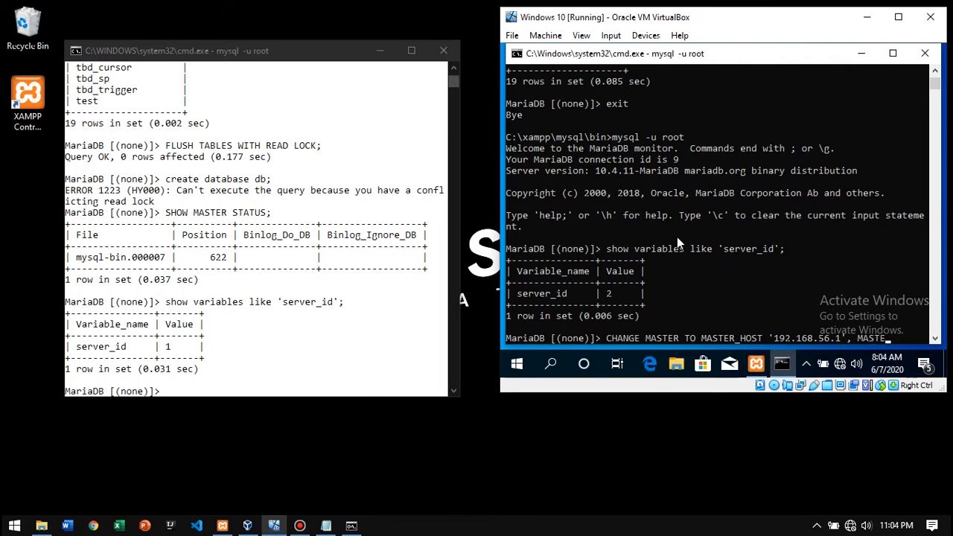
pyautogui.write('R_USER')
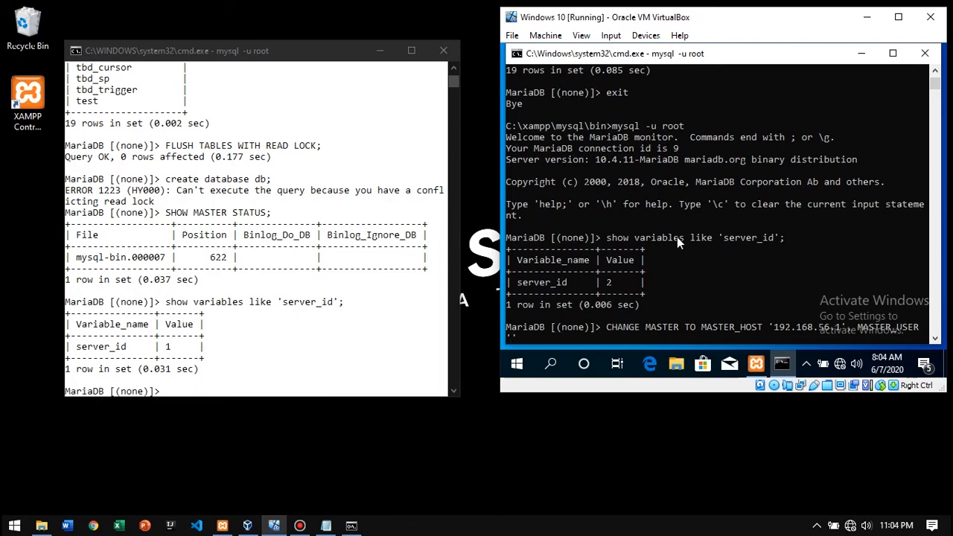
pyautogui.write(" 'admin', MASTER_PASSWORD")
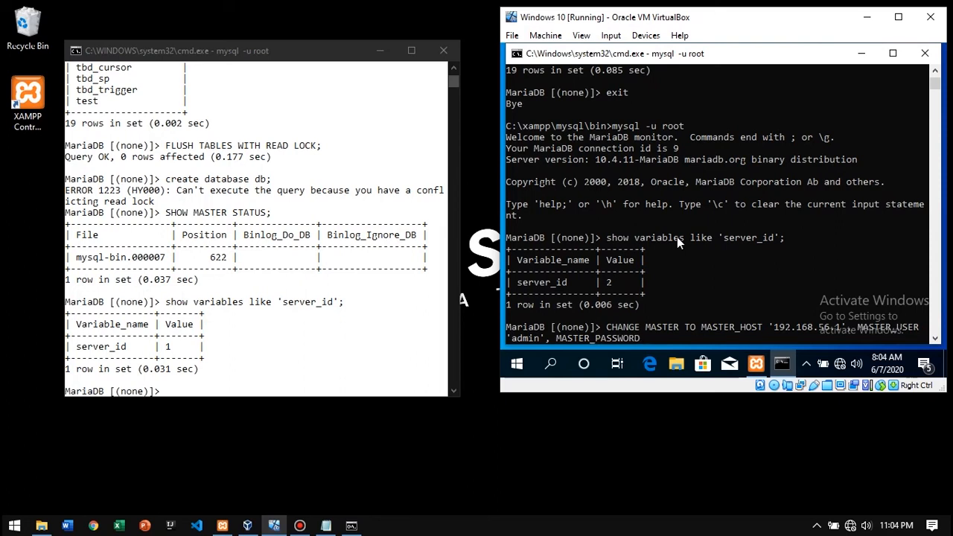
pyautogui.write(" '', MASTER_PORT 3306, MASTER")
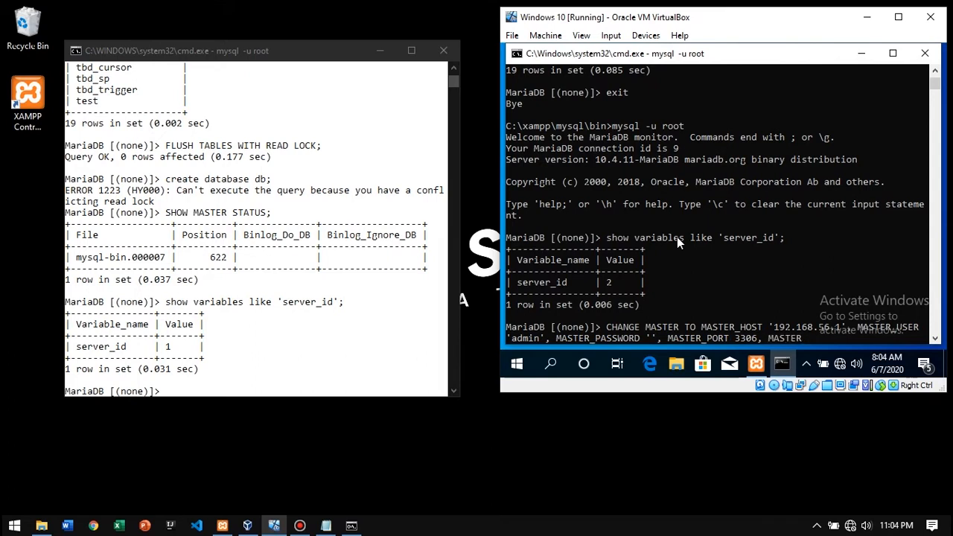
# Add MASTER_LOG_FILE 'mysql-bin.000007' to the CHANGE MASTER TO statement, taking the file name from the host's master status
pyautogui.write('_LOG_FILE ')
pyautogui.write("'")
pyautogui.click(78, 258)
pyautogui.moveTo(76, 256); pyautogui.dragTo(165, 259)
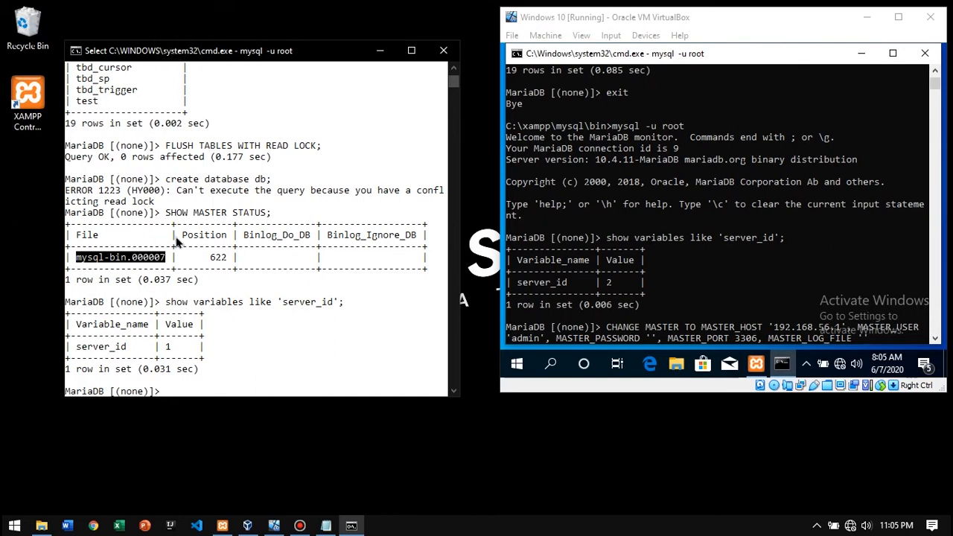
pyautogui.hotkey('ctrl', 'c')
pyautogui.click(860, 308)
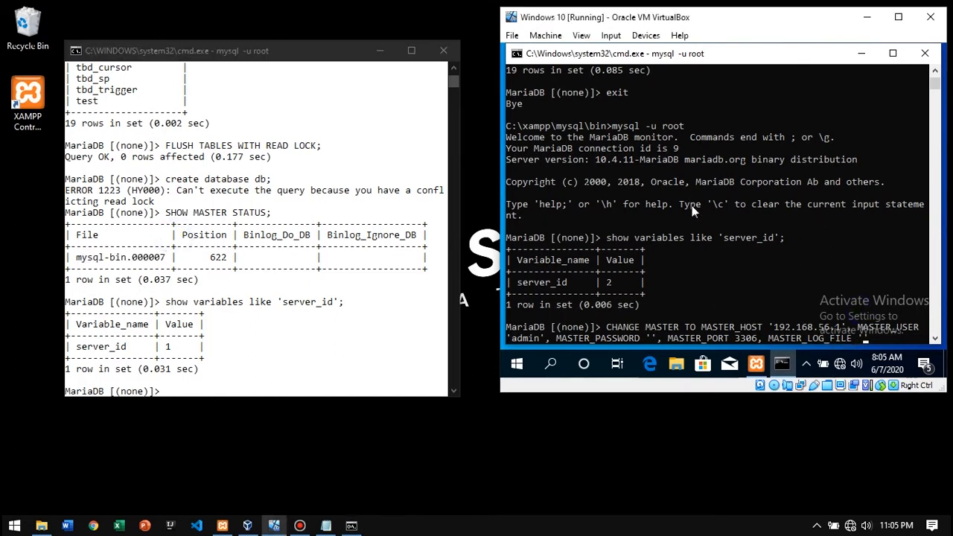
pyautogui.scroll(-5, 692, 206)
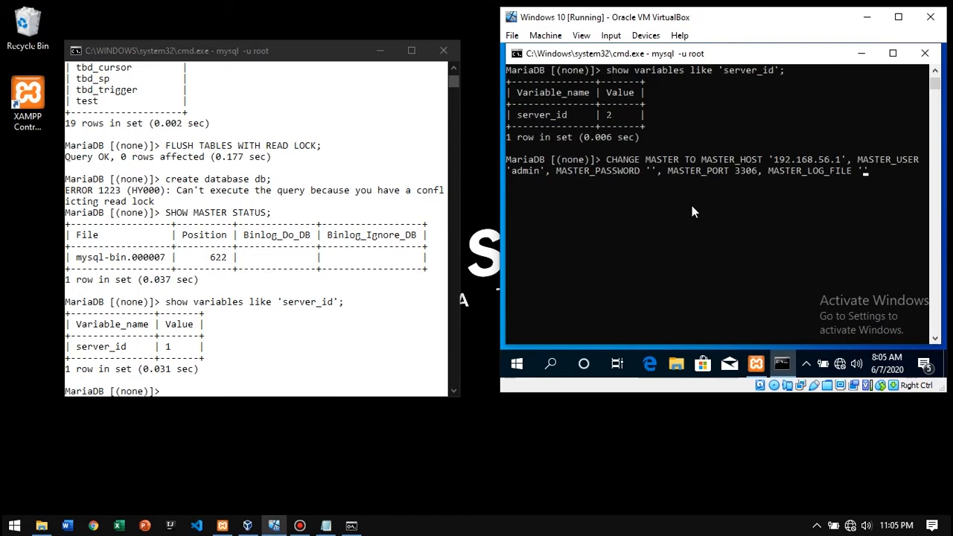
pyautogui.write('mysql-bin.00')
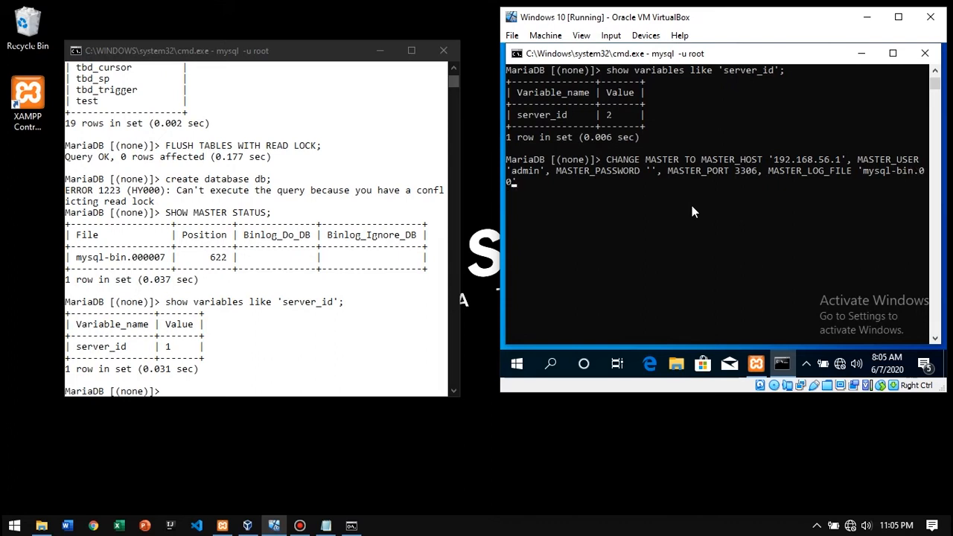
pyautogui.write("0007', MASTER_LOS_POS")
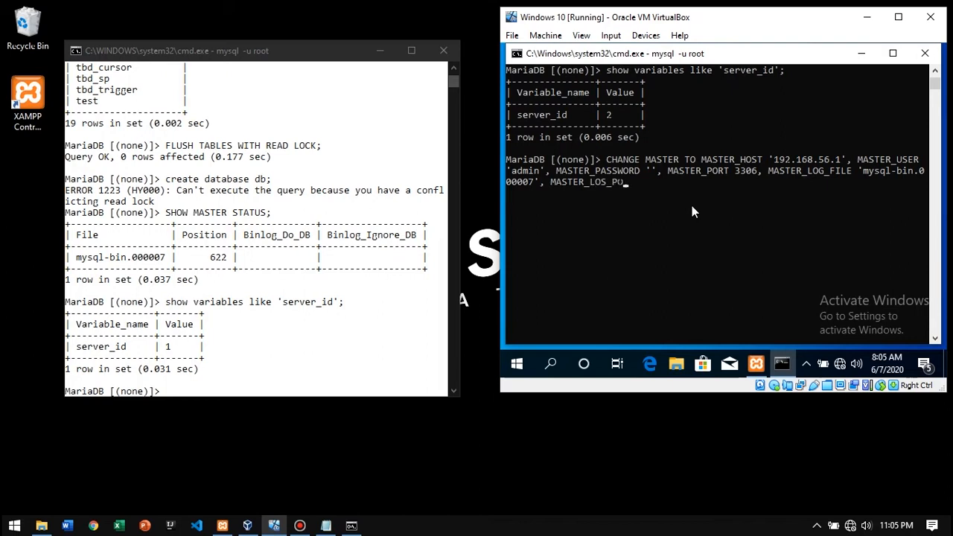
# Complete the CHANGE MASTER TO statement with MASTER_LOG_POS 622 and MASTER_CONNECT_RETRY 10, and run it
pyautogui.press('Left')
pyautogui.press('Left')
pyautogui.press('Left')
pyautogui.press('Left')
pyautogui.press('BackSpace')
pyautogui.write('G')
pyautogui.press('End')
pyautogui.write("''")
pyautogui.press('BackSpace')
pyautogui.press('BackSpace')
pyautogui.press('BackSpace')
pyautogui.write('622, MASTER')
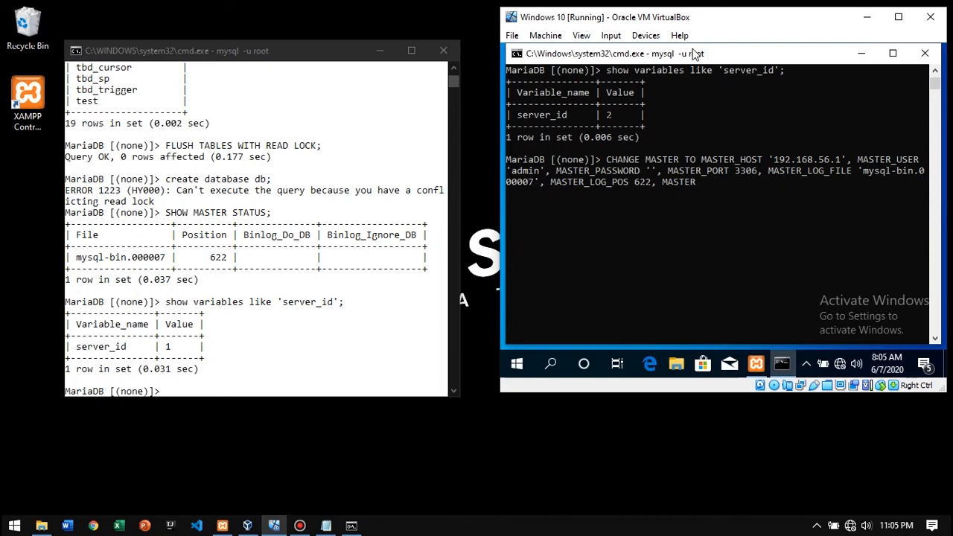
pyautogui.write('_CONNECT_RETRY 10;')
pyautogui.press('Return')
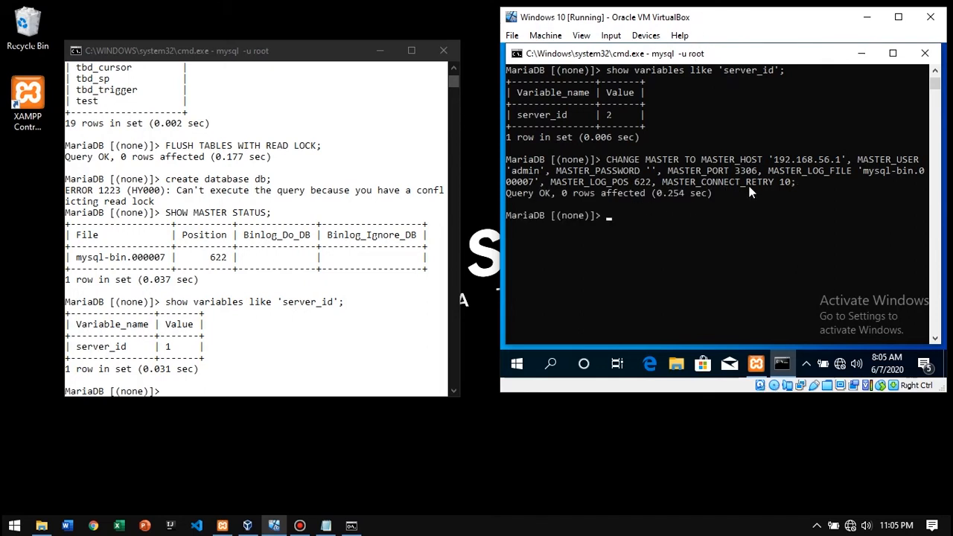
# Show the slave status on the virtual machine, display it again in vertical \G format, and review the replication fields
pyautogui.write('SHOW SLAVE STATUS;')
pyautogui.press('Return')
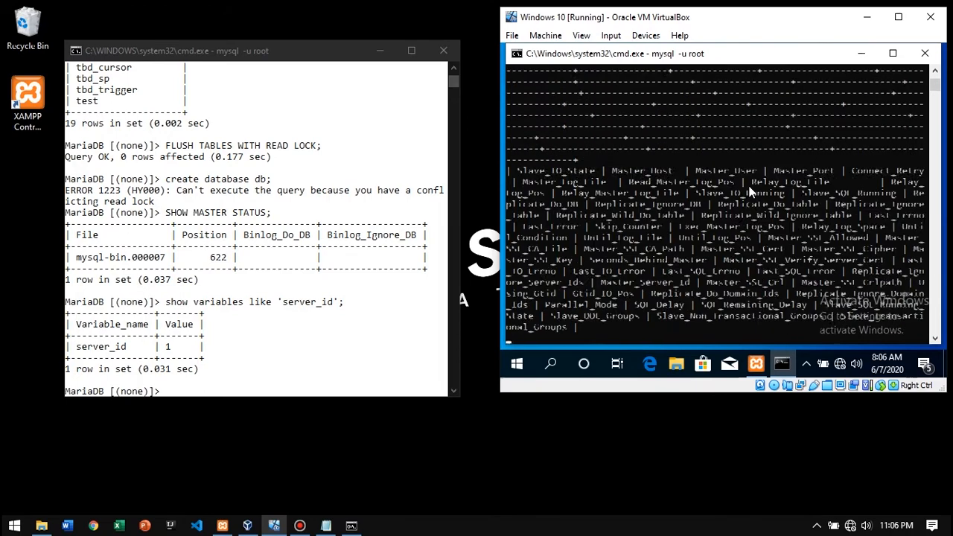
pyautogui.press('Up')
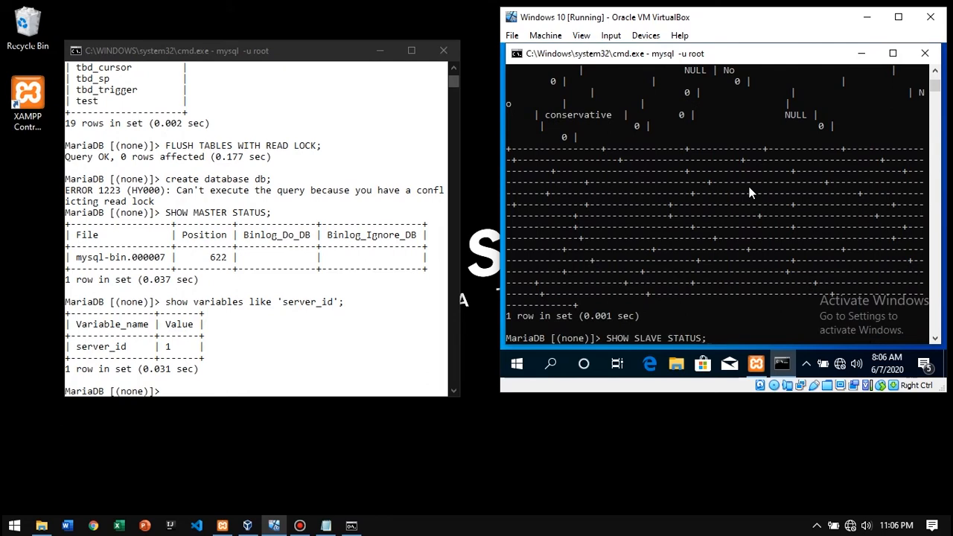
pyautogui.press('Left')
pyautogui.write('\\G')
pyautogui.press('Return')
pyautogui.scroll(13, 725, 241)
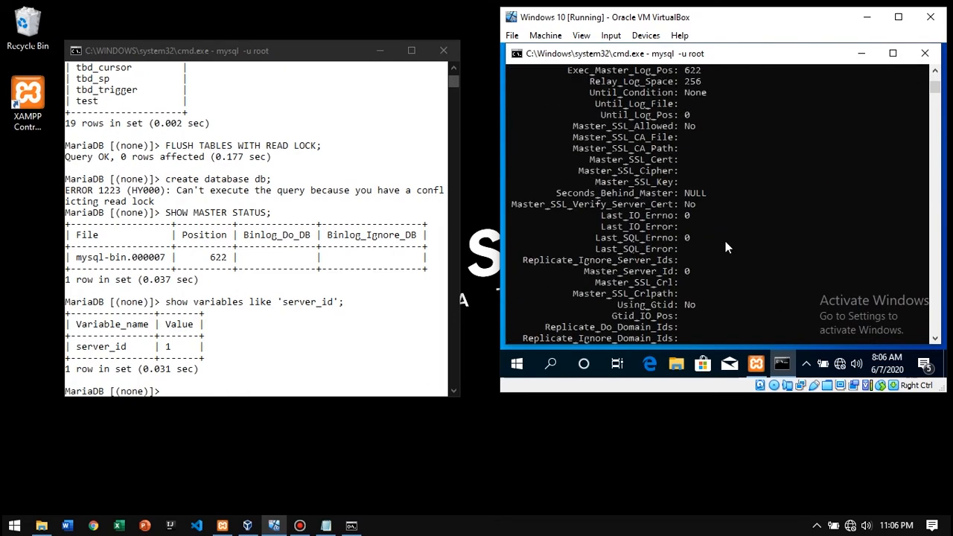
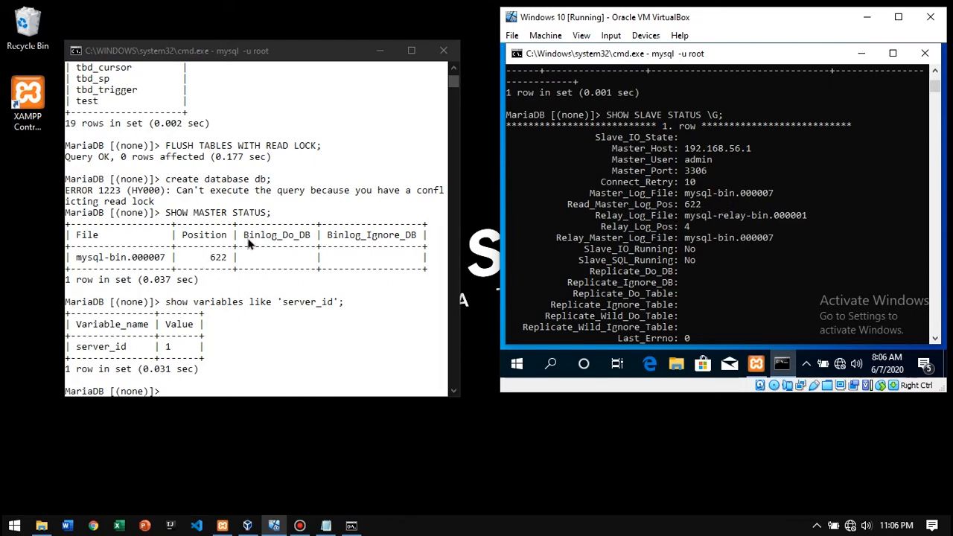
pyautogui.scroll(-6, 670, 179)
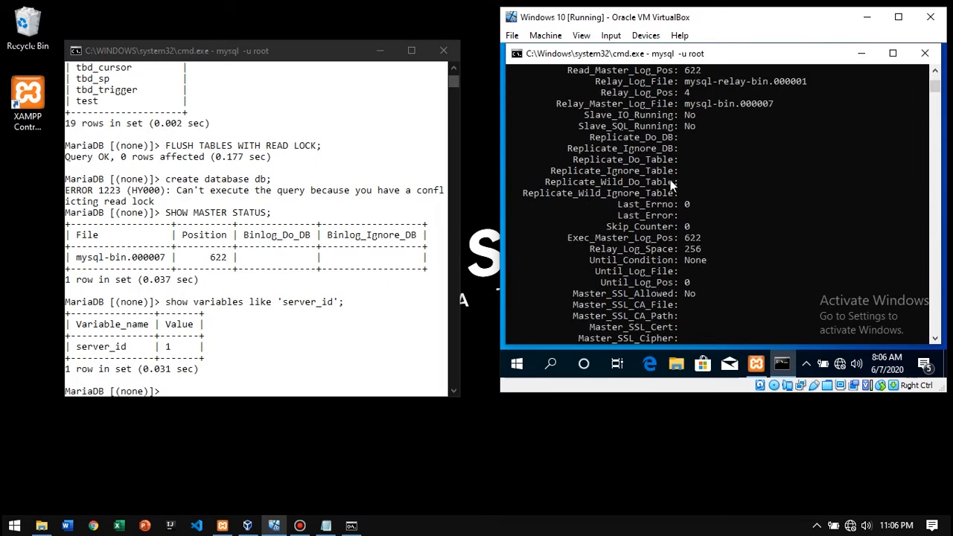
pyautogui.scroll(-2, 670, 180)
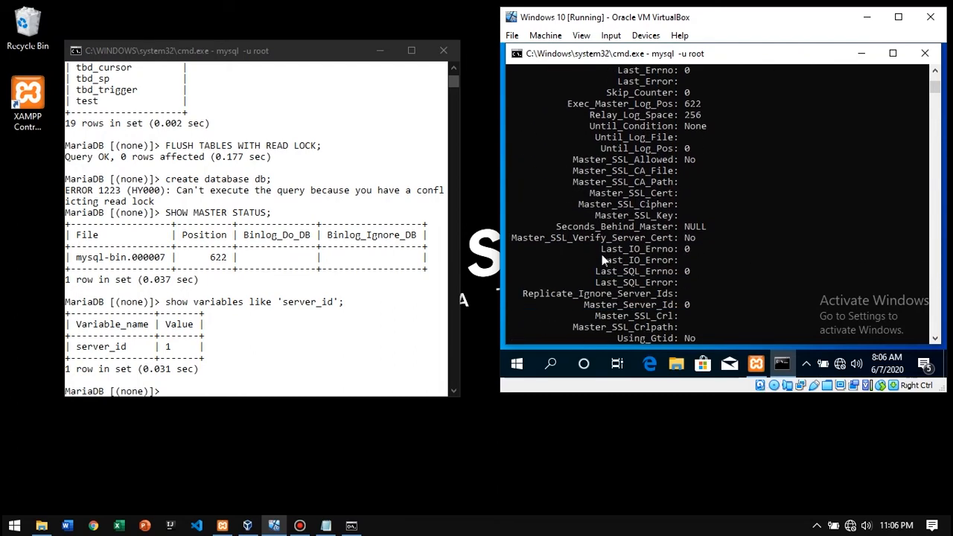
pyautogui.scroll(-4, 664, 287)
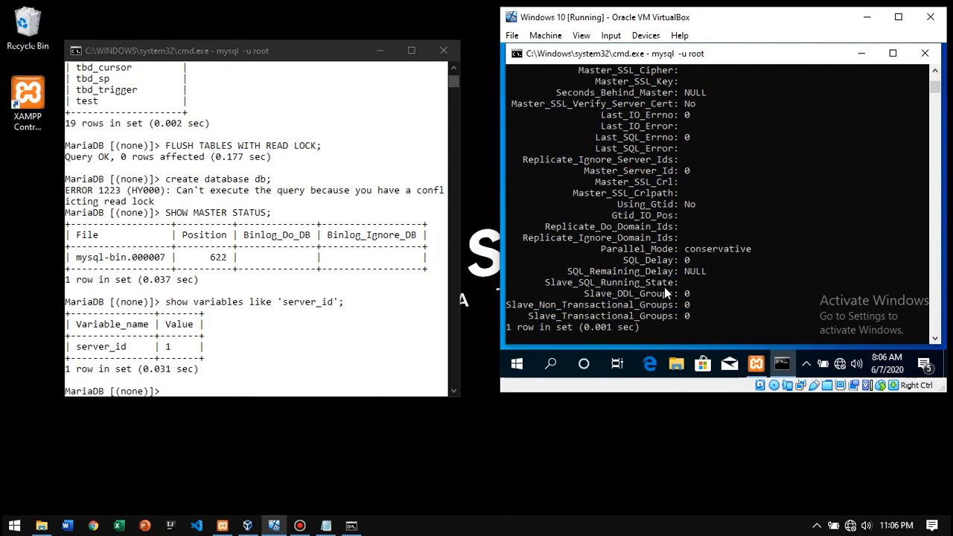
pyautogui.scroll(-2, 681, 323)
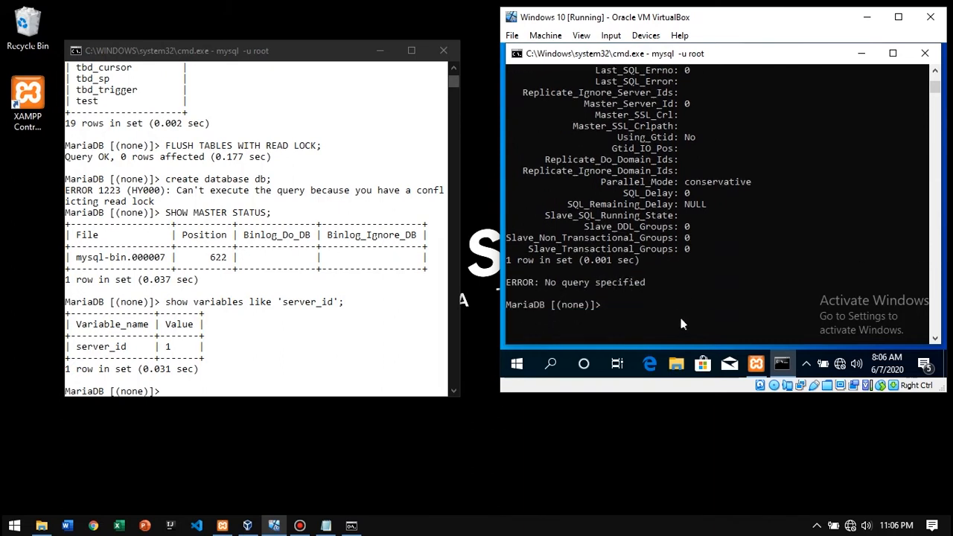
# Start the slave on the virtual machine and recheck its status in vertical format, reviewing the I/O and SQL thread states
pyautogui.write('START SLAVE;')
pyautogui.press('Return')
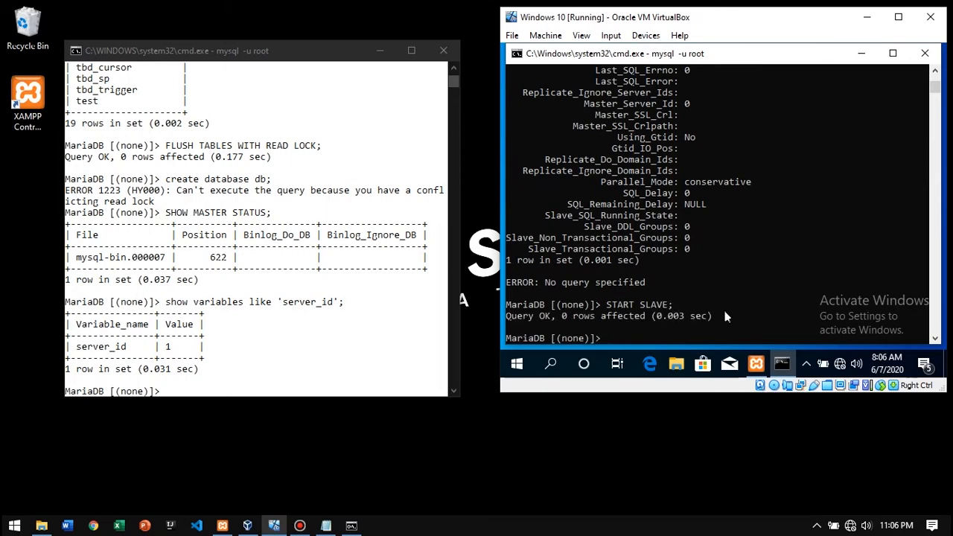
pyautogui.press('Up')
pyautogui.press('Up')
pyautogui.press('Return')
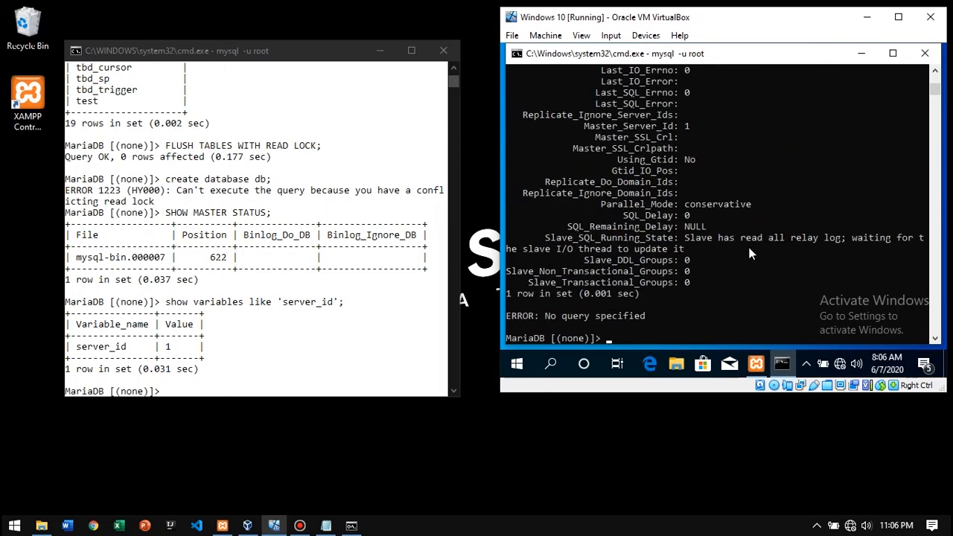
pyautogui.scroll(5, 732, 252)
pyautogui.scroll(8, 730, 247)
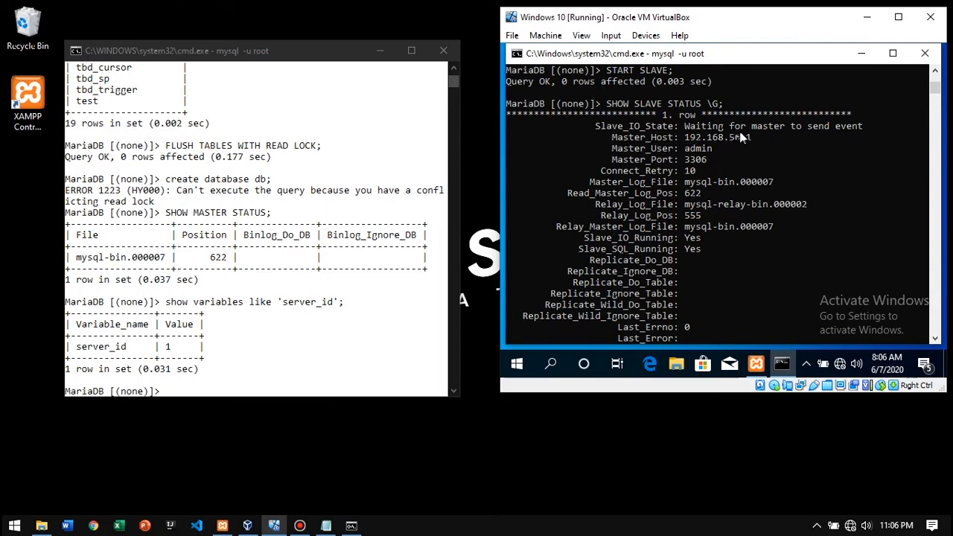
pyautogui.scroll(-3, 699, 142)
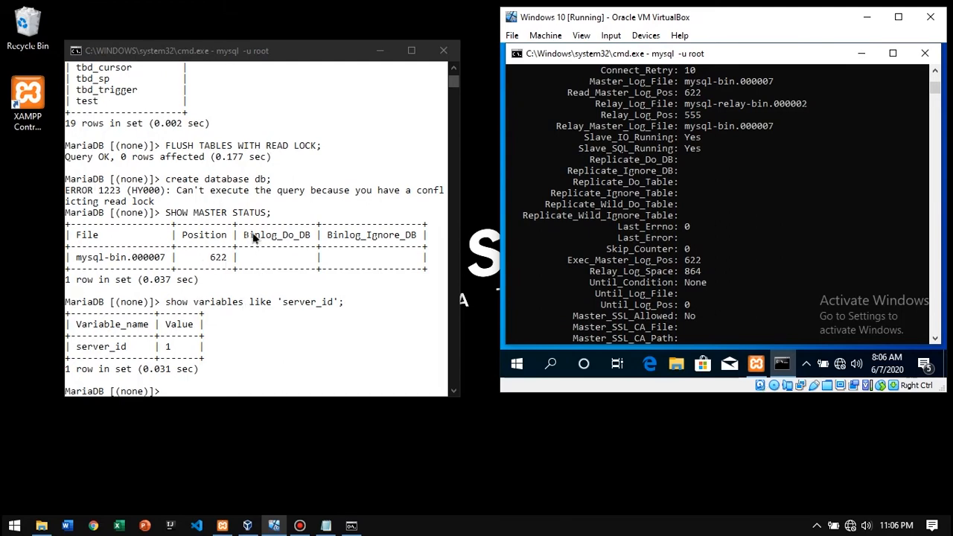
pyautogui.scroll(-4, 779, 185)
pyautogui.scroll(-8, 779, 180)
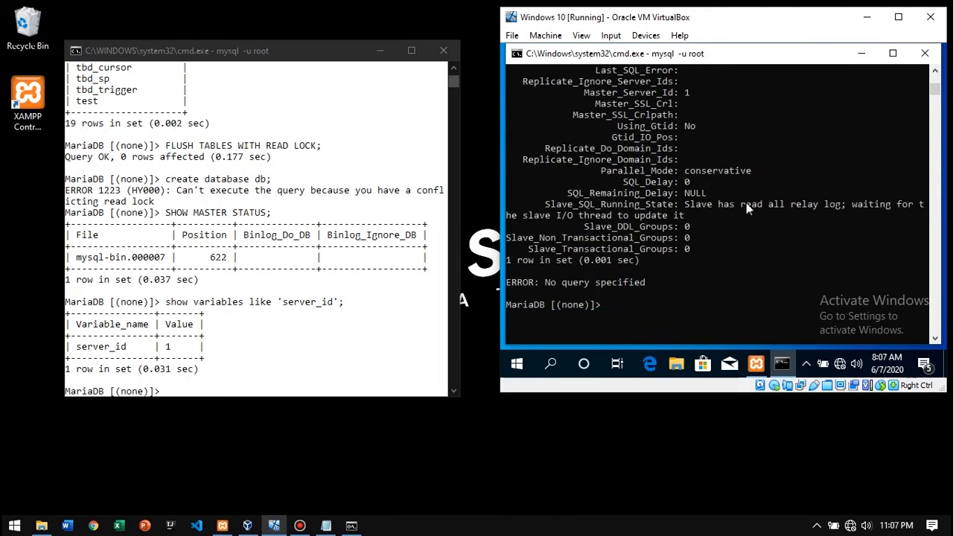
# List the databases on the virtual machine's MySQL server
pyautogui.write('s')
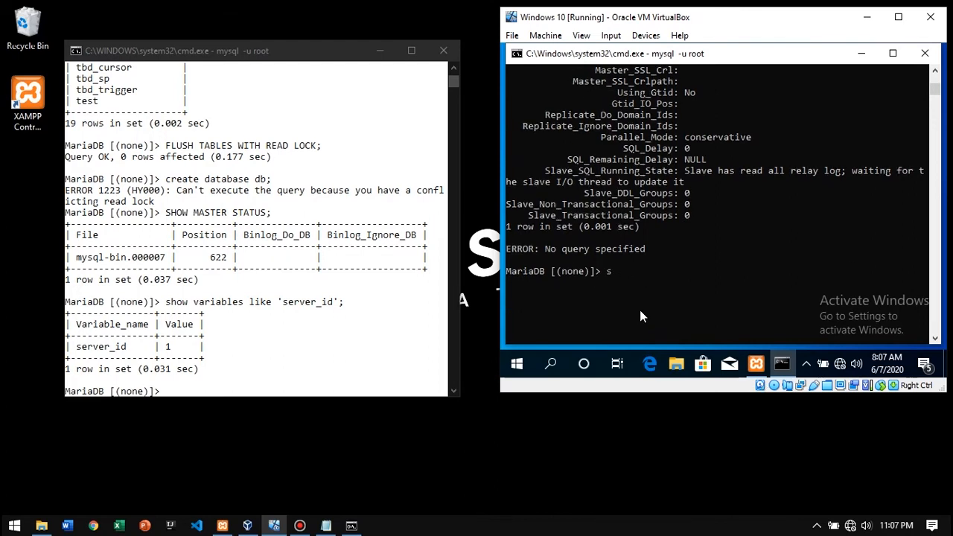
pyautogui.write('how databases;')
pyautogui.press('Return')
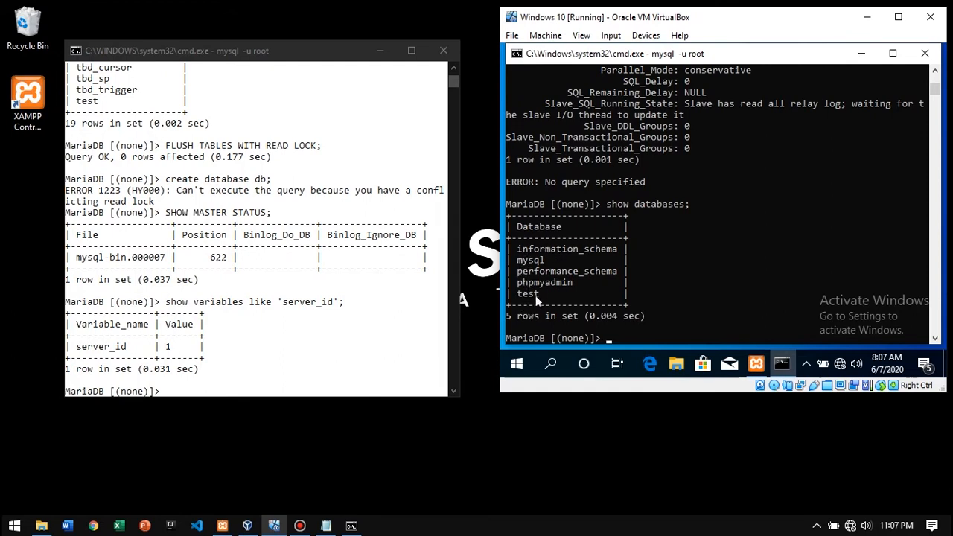
# Try to create a database named db on the host while its tables are still locked
pyautogui.click(235, 50)
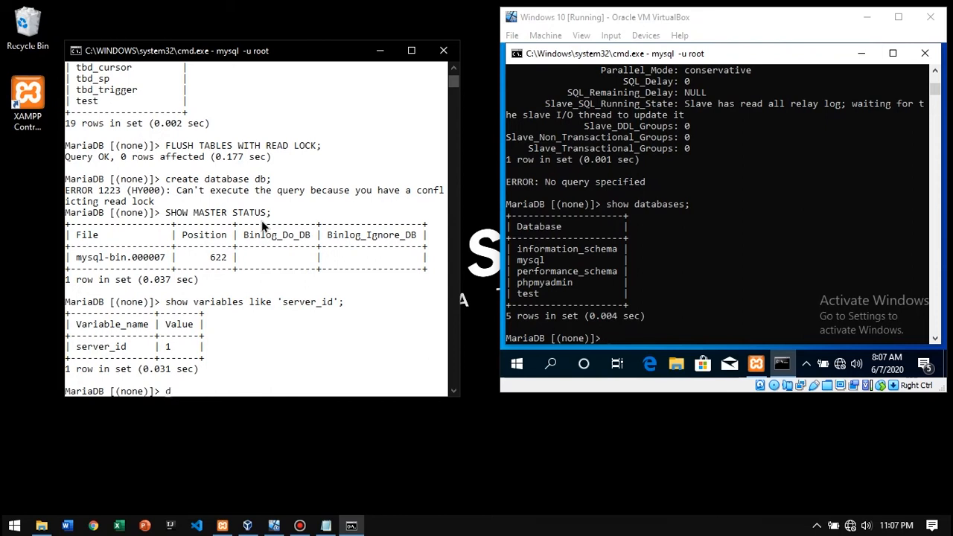
pyautogui.write('create databa')
pyautogui.write('ses')
pyautogui.write(' db;')
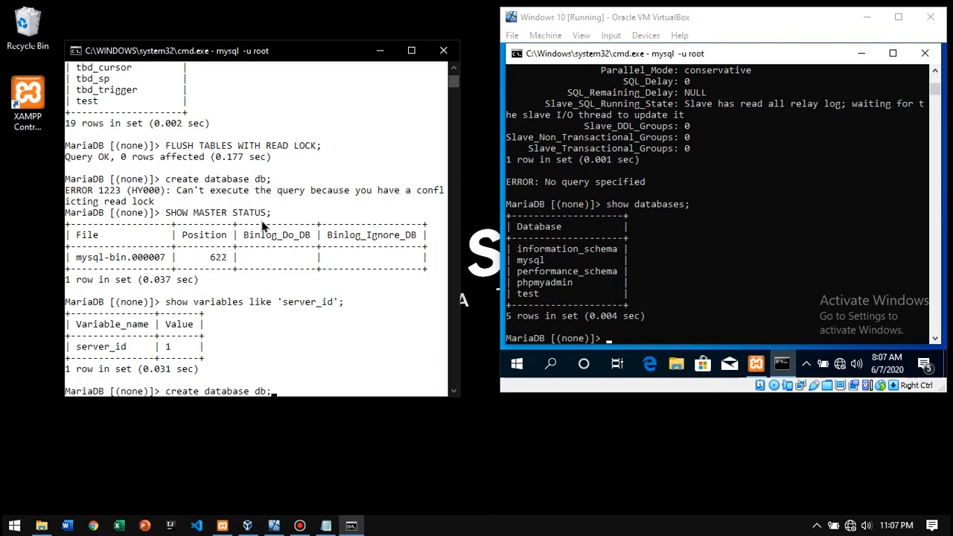
pyautogui.press('Return')
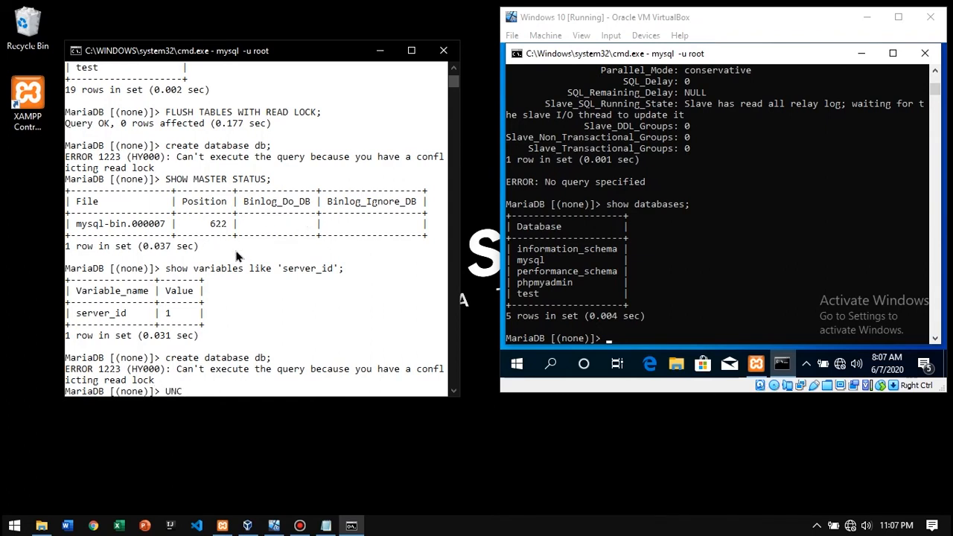
# Unlock the tables on the host and create the database db
pyautogui.write('UNLUC')
pyautogui.press('BackSpace')
pyautogui.press('BackSpace')
pyautogui.write('OCK TABLES;')
pyautogui.press('Return')
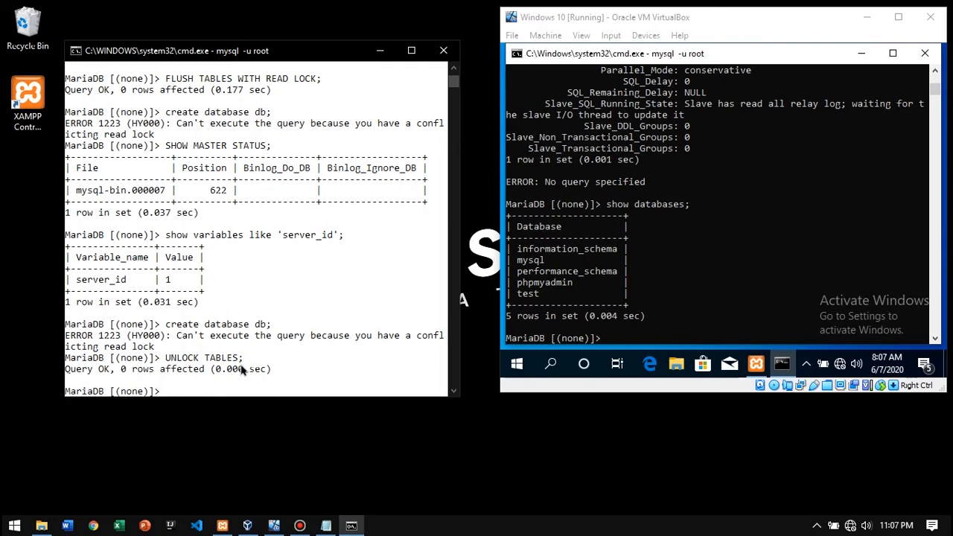
pyautogui.press('Up')
pyautogui.press('Up')
pyautogui.press('Return')
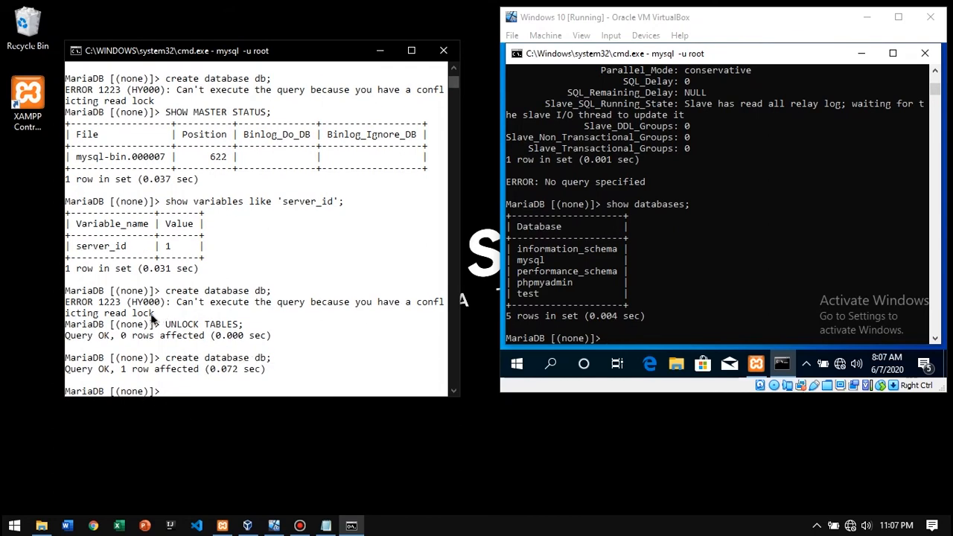
# List the databases on the host and highlight the db entry
pyautogui.click(703, 35)
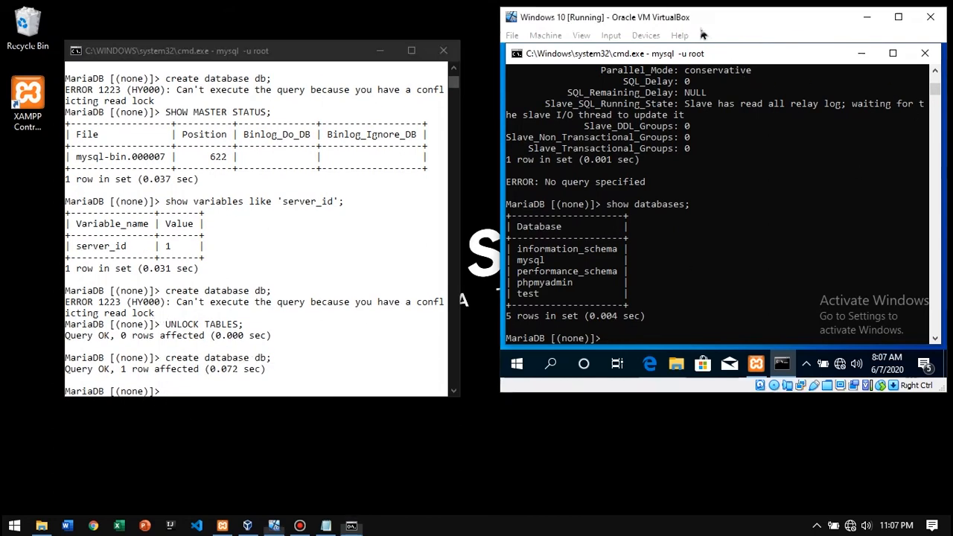
pyautogui.click(205, 54)
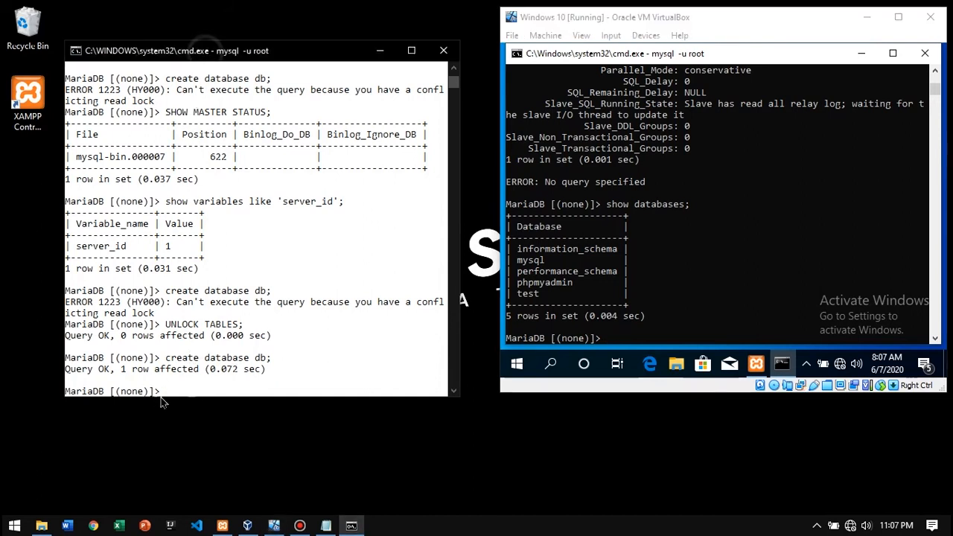
pyautogui.write('show databases;')
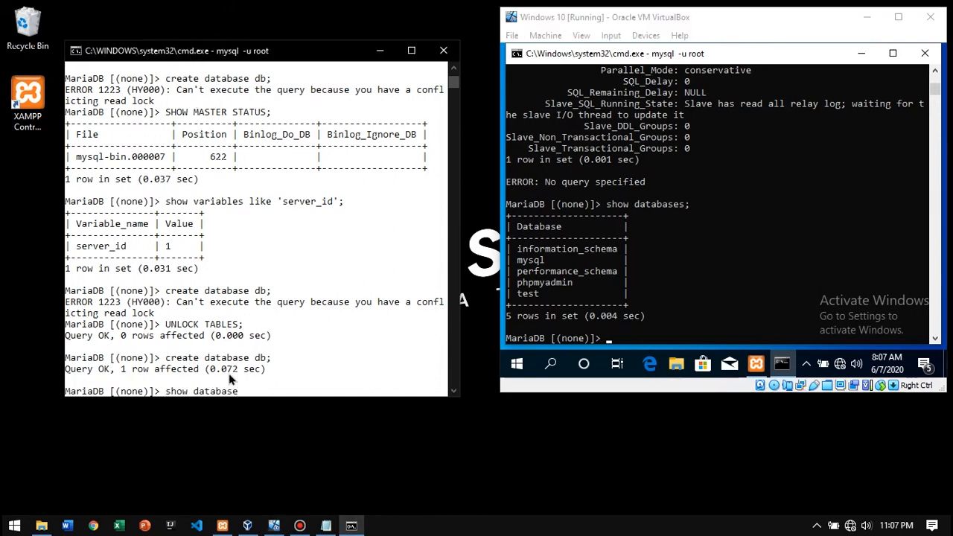
pyautogui.press('Return')
pyautogui.doubleClick(82, 134)
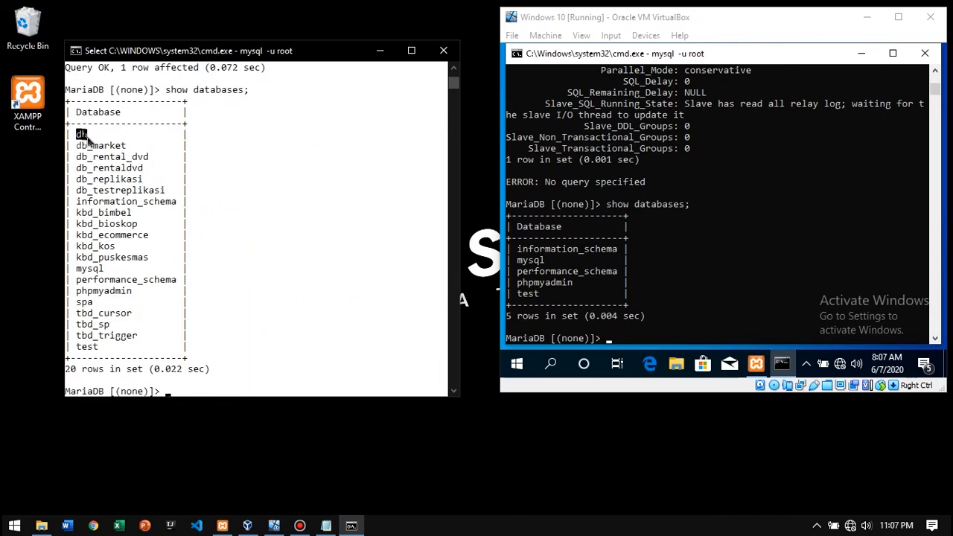
# List the databases on the virtual machine again to check replication, and highlight the db entry
pyautogui.click(679, 26)
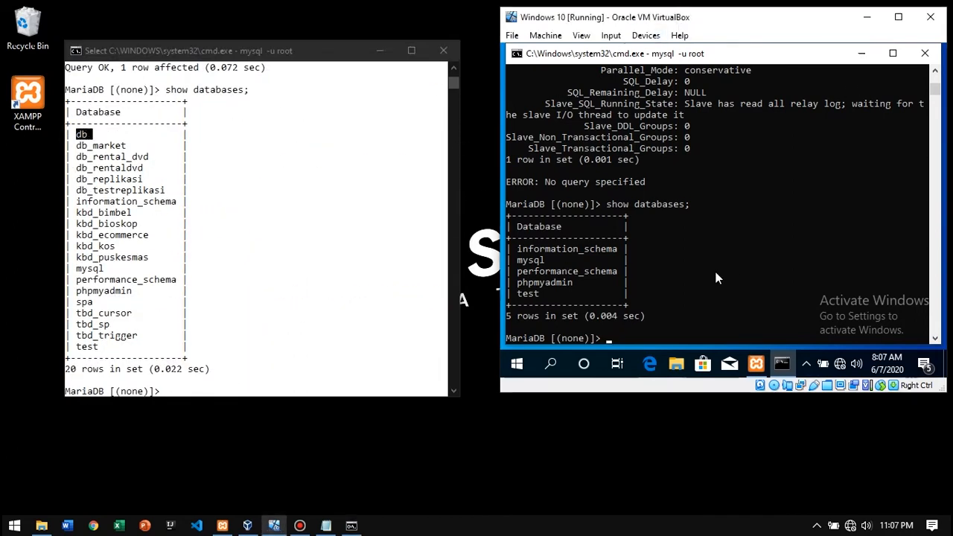
pyautogui.write('show databases;')
pyautogui.press('Return')
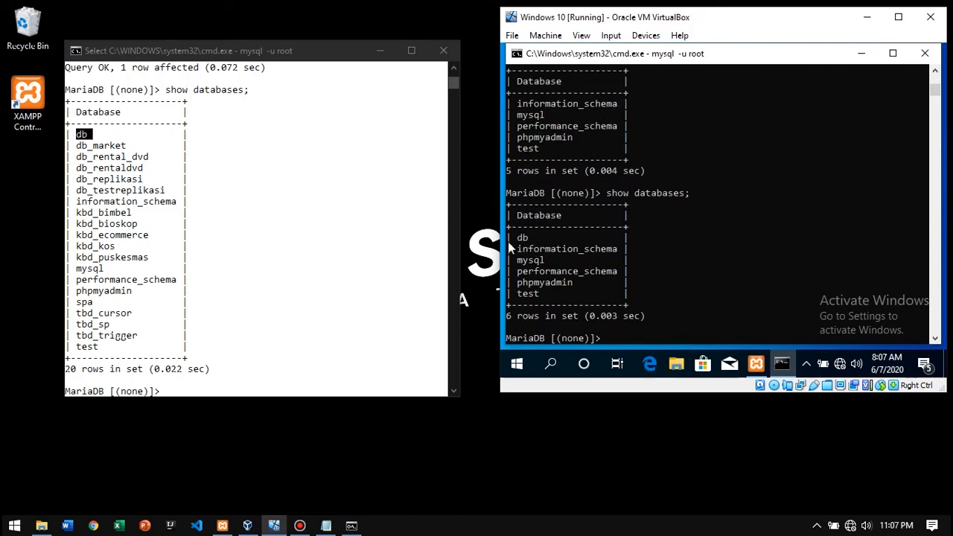
pyautogui.moveTo(519, 241); pyautogui.dragTo(528, 240)
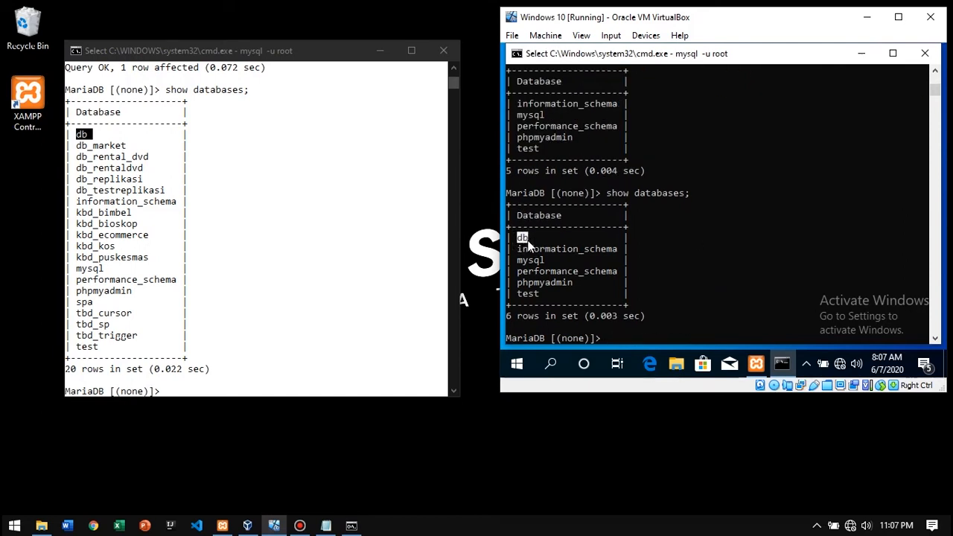
pyautogui.click(153, 138)
pyautogui.click(90, 218)
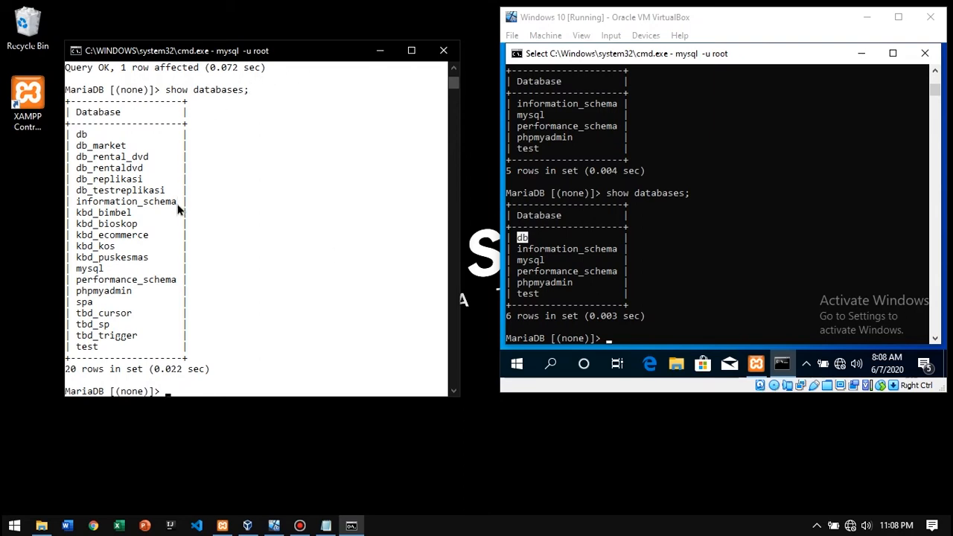
pyautogui.click(717, 67)
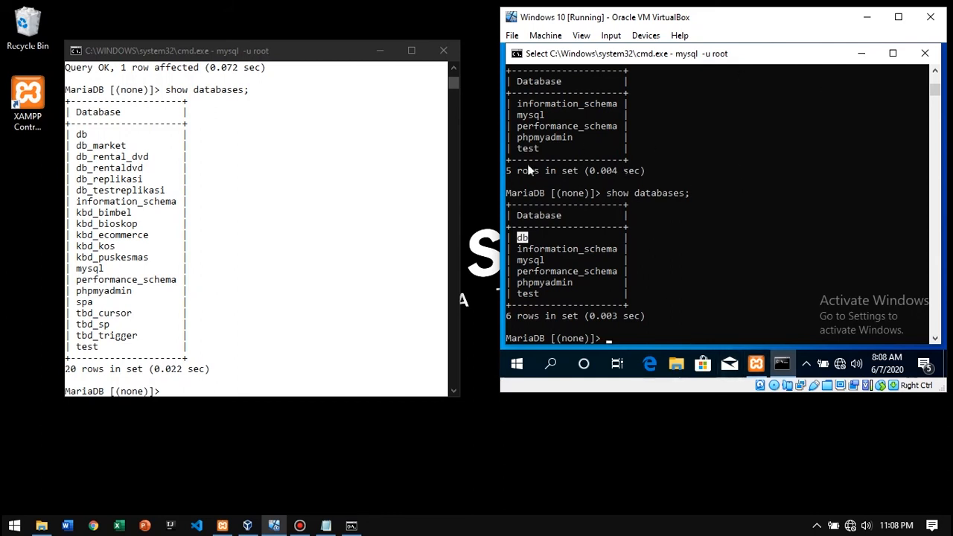
pyautogui.click(564, 226)
pyautogui.click(230, 385)
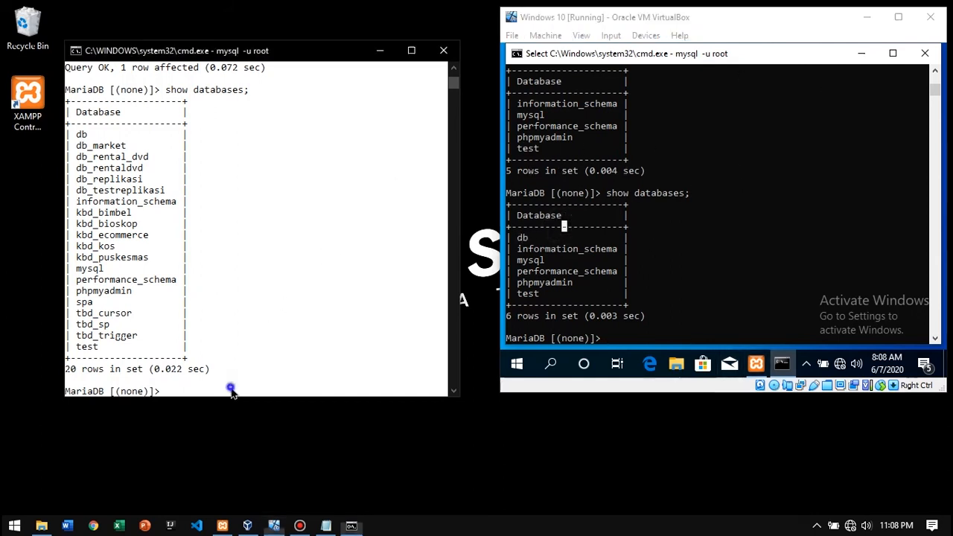
# Select db as the current database on the virtual machine and list its tables
pyautogui.click(645, 321)
pyautogui.write('show')
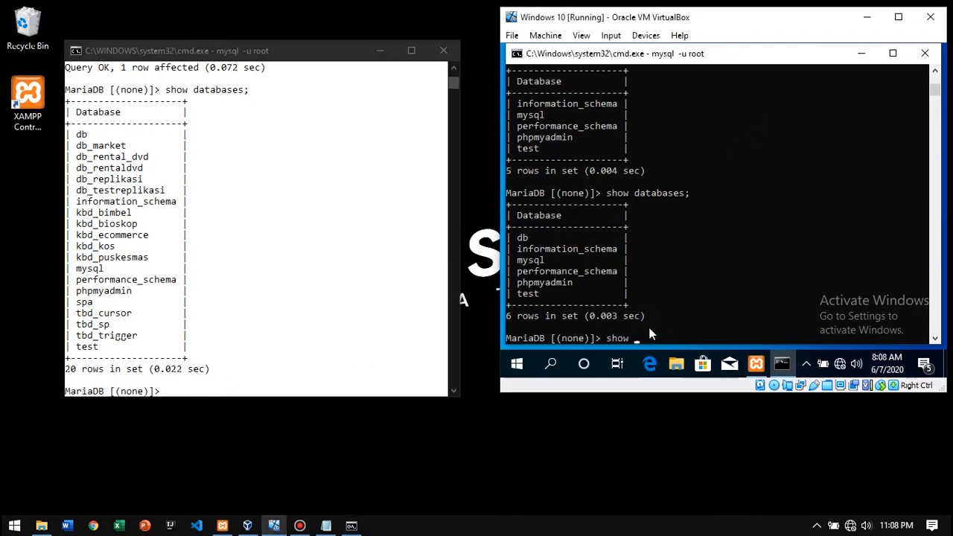
pyautogui.press('BackSpace')
pyautogui.press('BackSpace')
pyautogui.press('BackSpace')
pyautogui.press('BackSpace')
pyautogui.write('use db;')
pyautogui.press('Return')
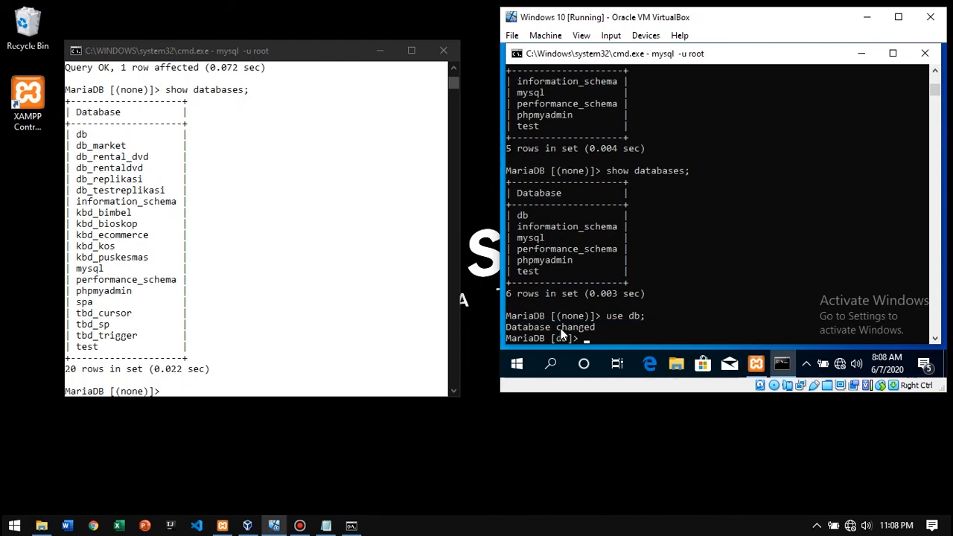
pyautogui.write('show tables;')
pyautogui.press('Return')
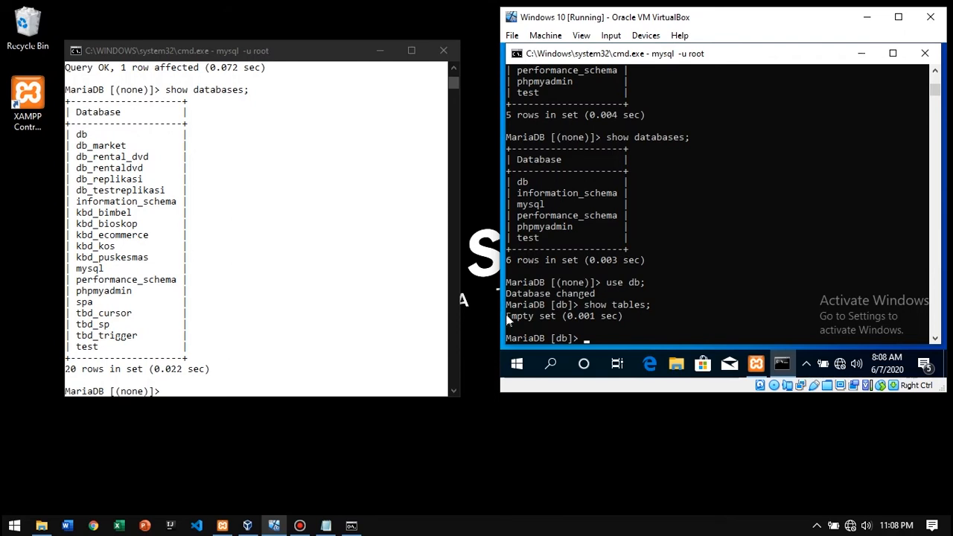
# Select db on the host and create table tb with id_tb as a bigint auto_increment primary key
pyautogui.click(233, 54)
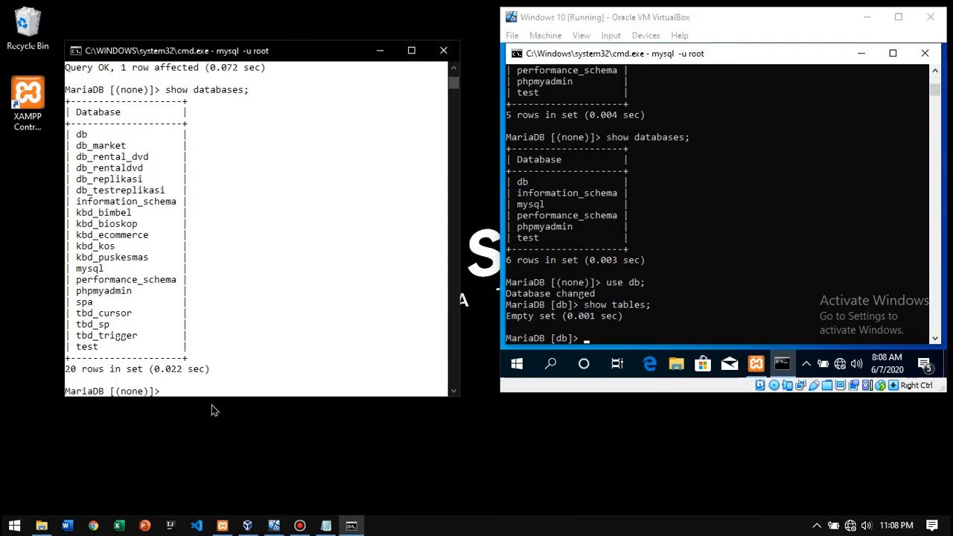
pyautogui.write('use db;')
pyautogui.press('Return')
pyautogui.write('s')
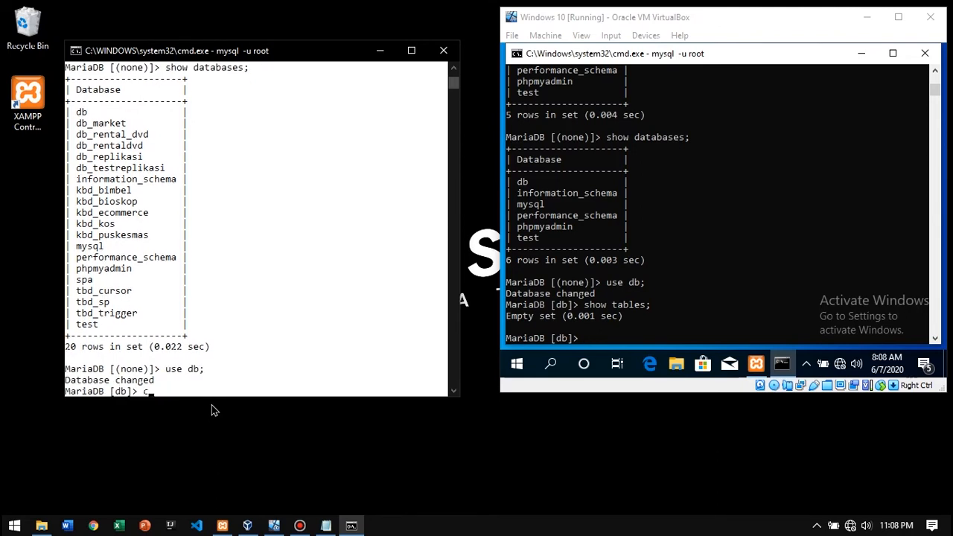
pyautogui.write('reate table tb(')
pyautogui.press('Return')
pyautogui.write('id')
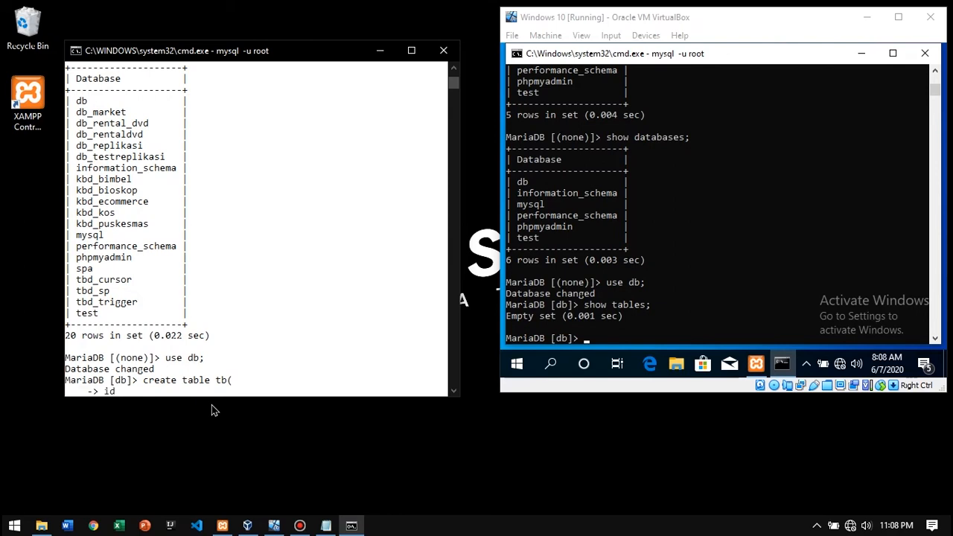
pyautogui.write('_tb bigint primary key auto_increment')
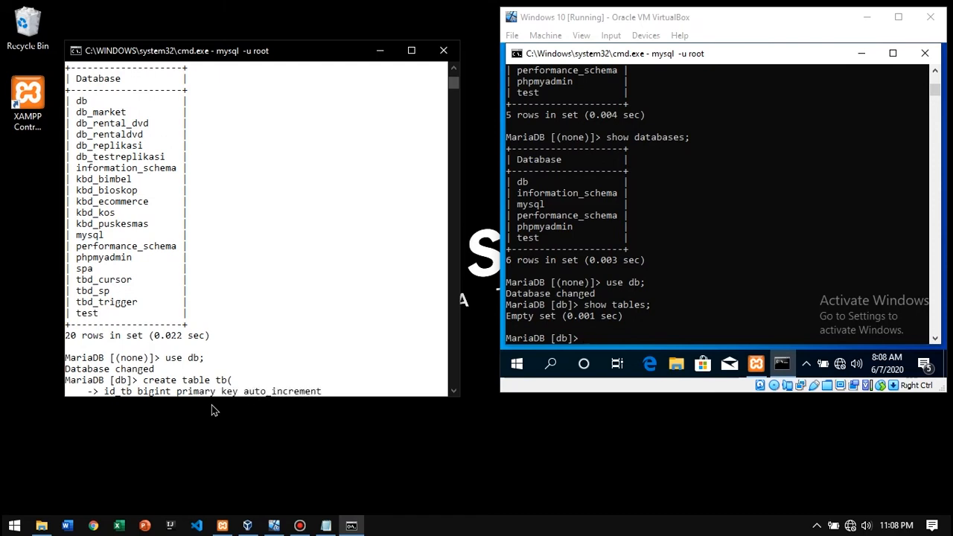
pyautogui.press('Return')
pyautogui.write(');')
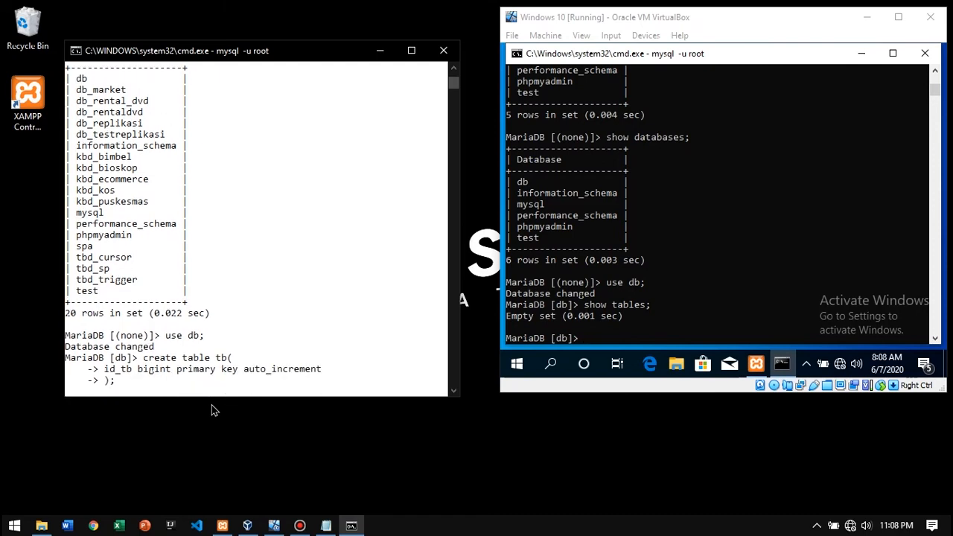
pyautogui.press('Return')
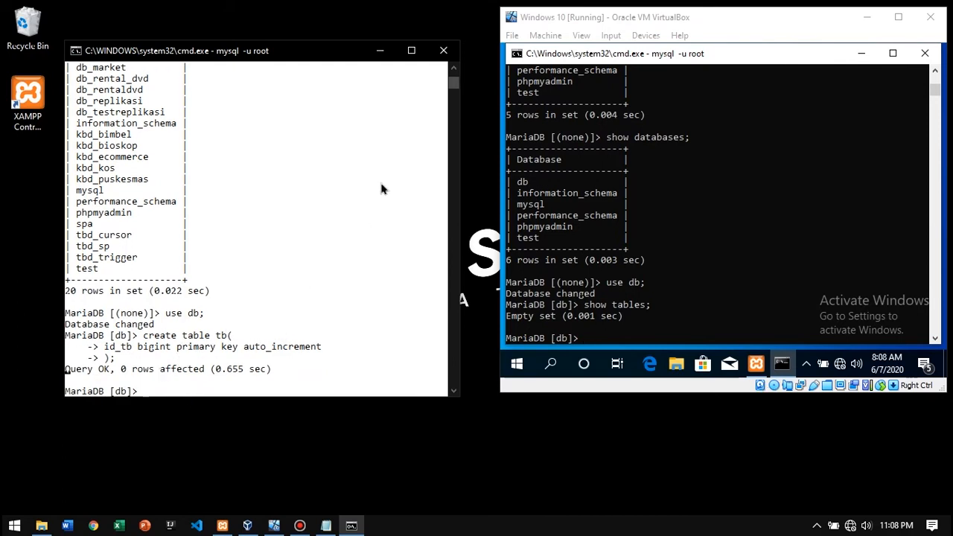
# List the tables in db on the host and on the virtual machine, and highlight the replicated tb entry
pyautogui.write('shuw tables;')
pyautogui.press('Return')
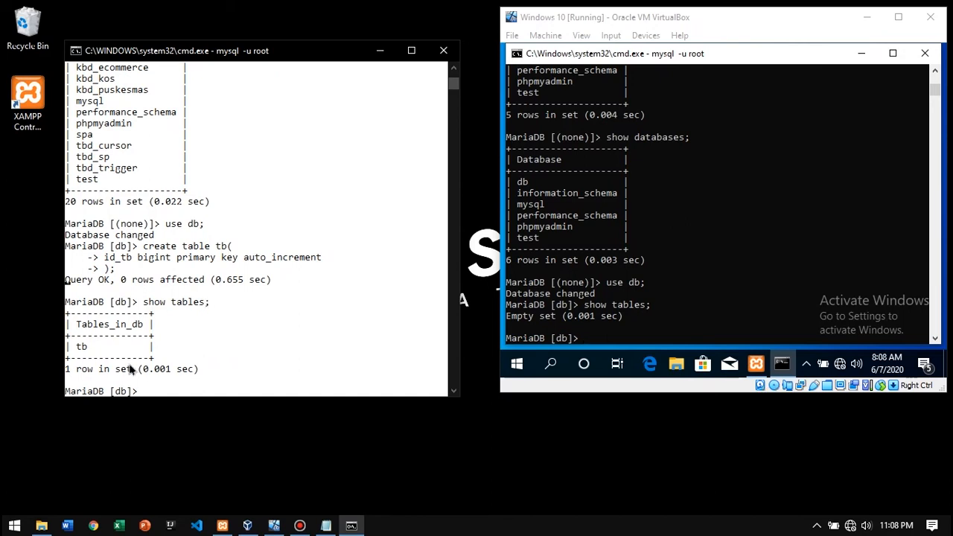
pyautogui.click(665, 64)
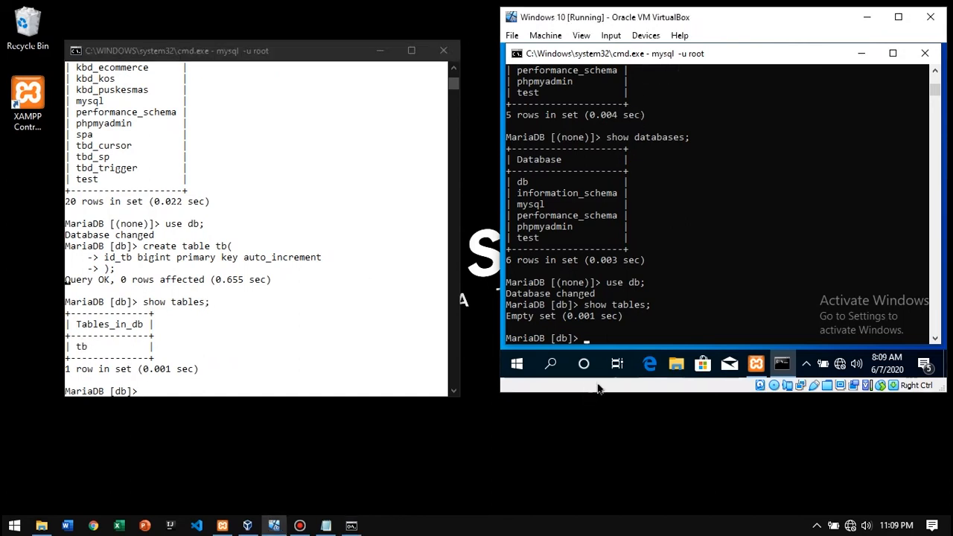
pyautogui.write('show tables;')
pyautogui.press('Return')
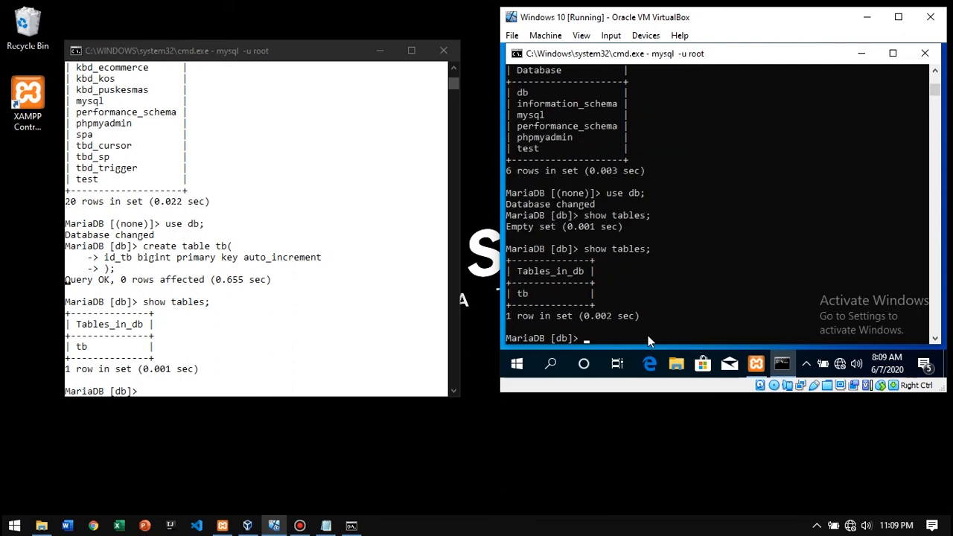
pyautogui.moveTo(518, 293); pyautogui.dragTo(528, 296)
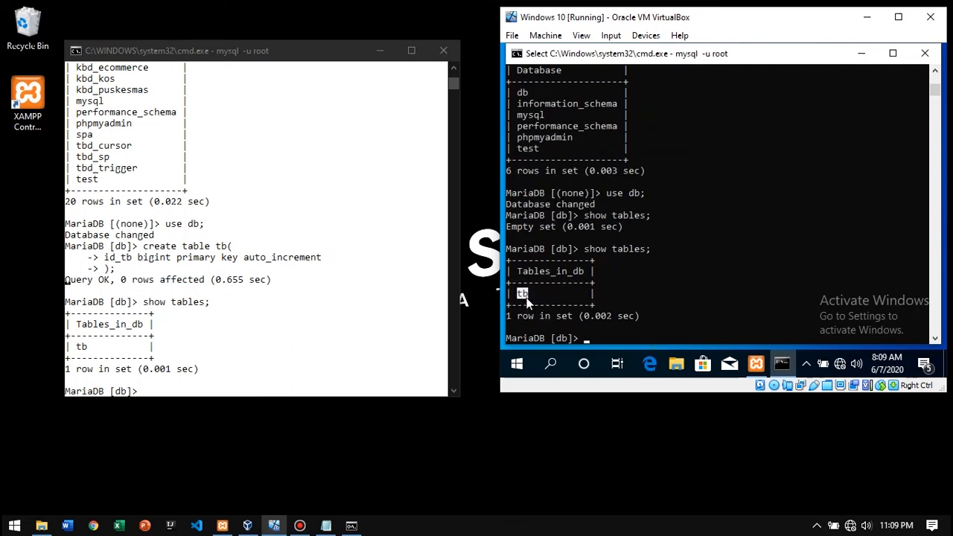
pyautogui.rightClick(620, 227)
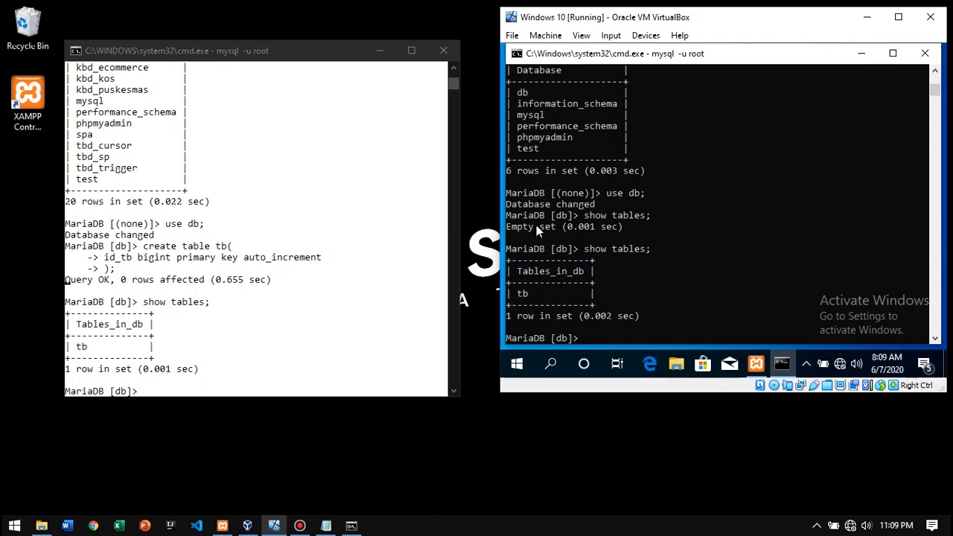
pyautogui.click(186, 43)
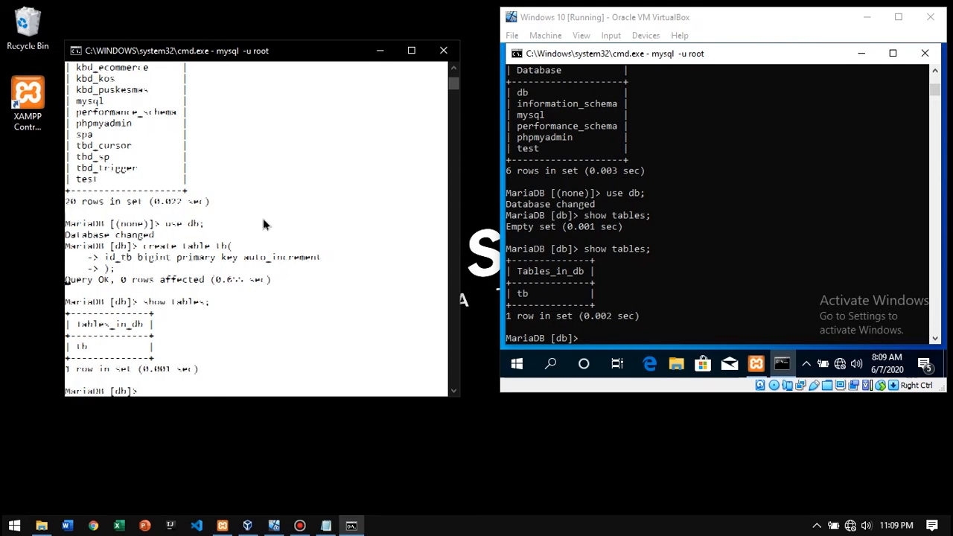
pyautogui.scroll(5, 262, 214)
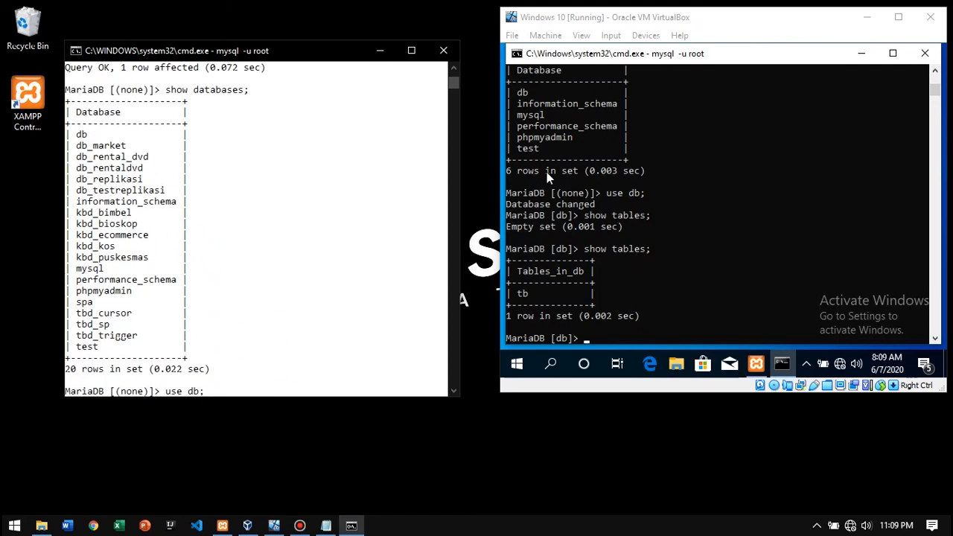
pyautogui.scroll(-6, 299, 237)
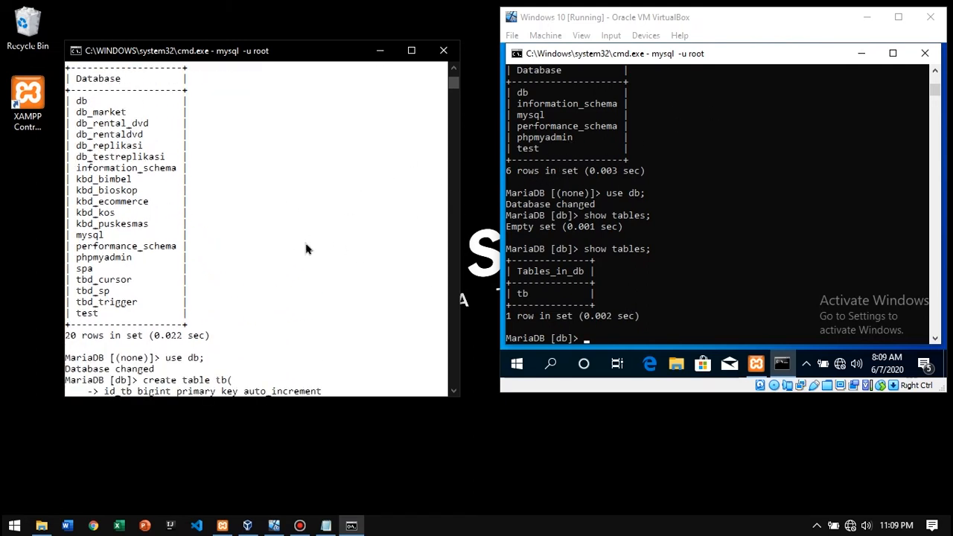
# Insert the value 1 into table tb on the virtual machine and query all of its rows
pyautogui.click(595, 339)
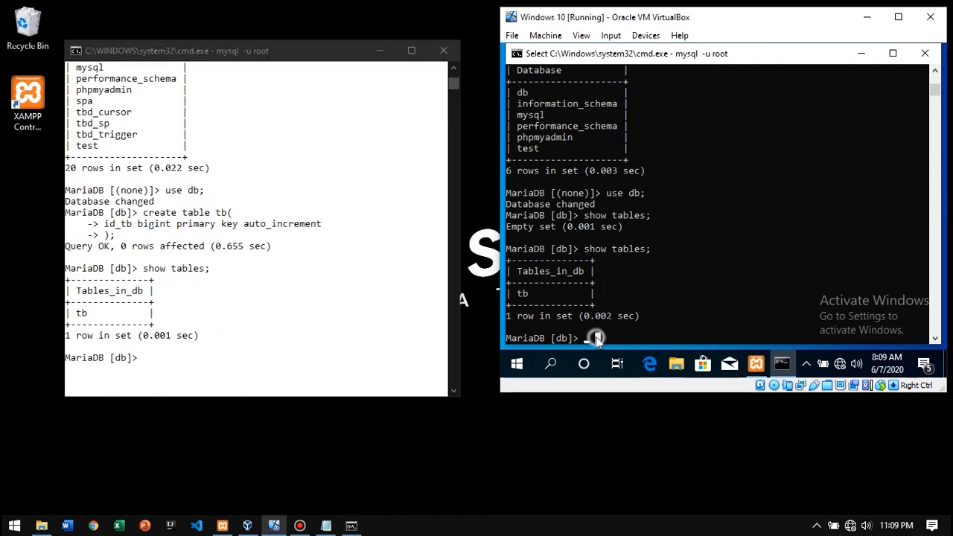
pyautogui.scroll(-1, 599, 337)
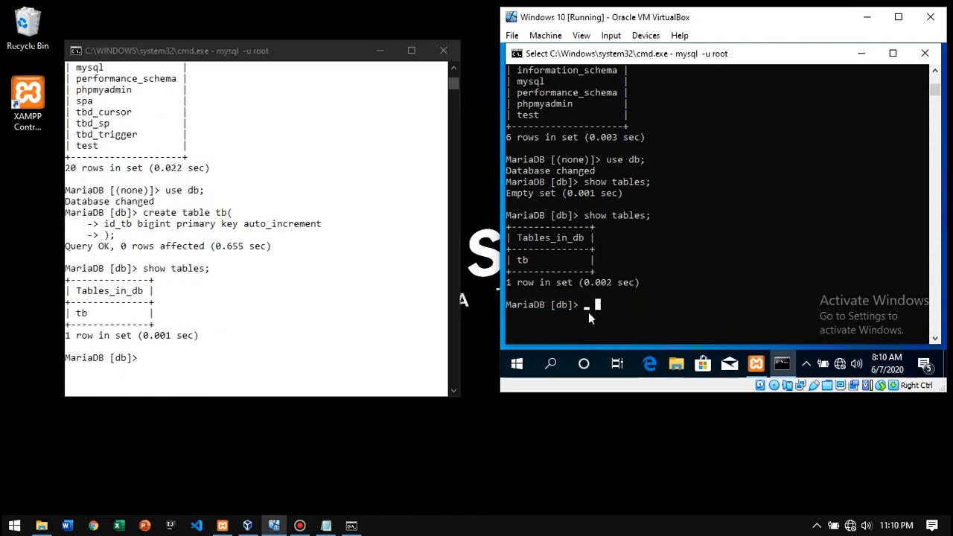
pyautogui.press('Escape')
pyautogui.write('insert into tb')
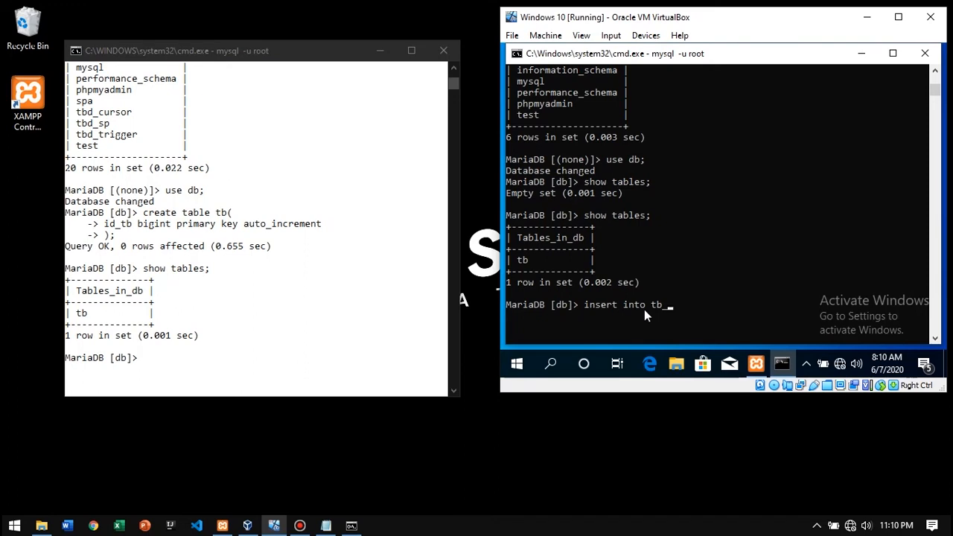
pyautogui.write('ALUES()')
pyautogui.press('Left')
pyautogui.write('NUL')
pyautogui.press('BackSpace')
pyautogui.press('BackSpace')
pyautogui.press('BackSpace')
pyautogui.write('1')
pyautogui.press('Right')
pyautogui.write(';')
pyautogui.press('Return')
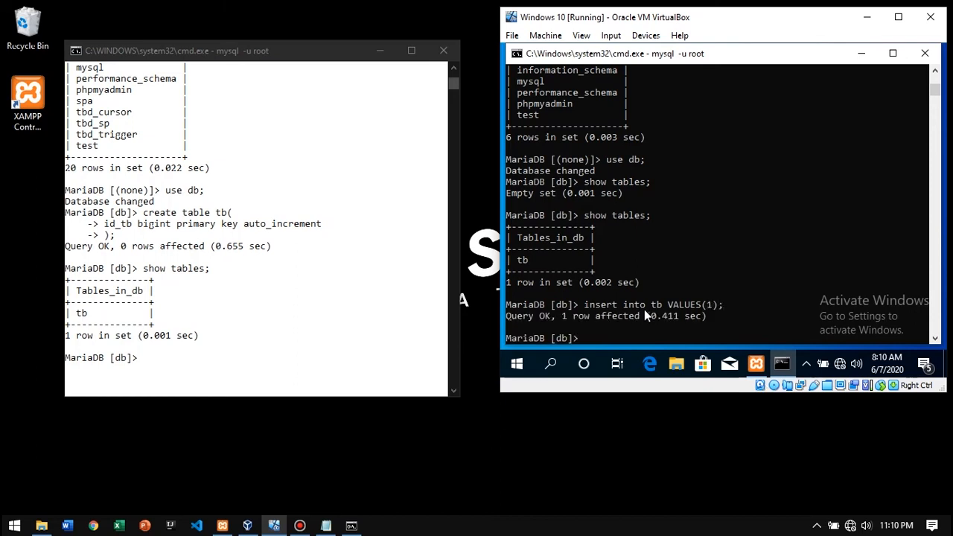
pyautogui.write('select * from tb;')
pyautogui.press('Return')
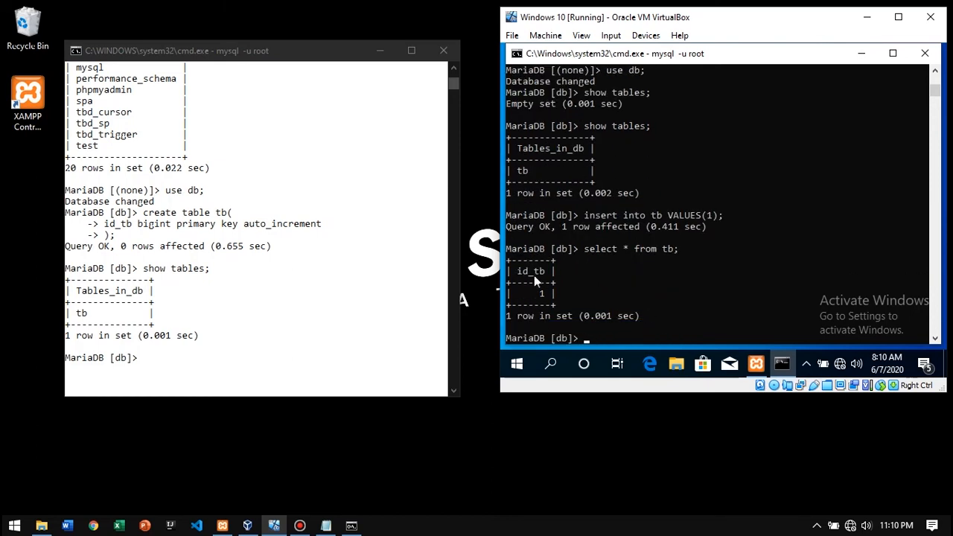
# Query all rows of table tb on the host to check whether the virtual machine's insert carried over
pyautogui.click(174, 54)
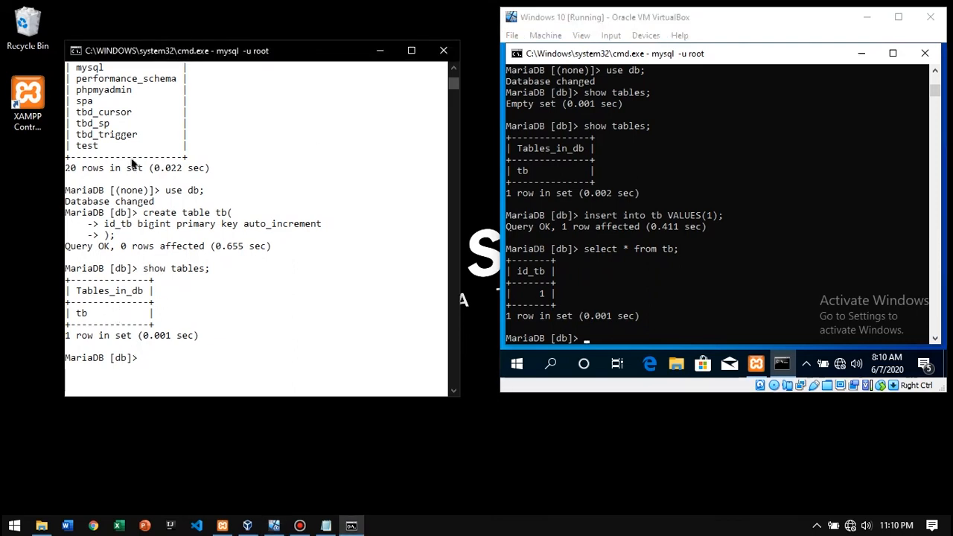
pyautogui.click(641, 60)
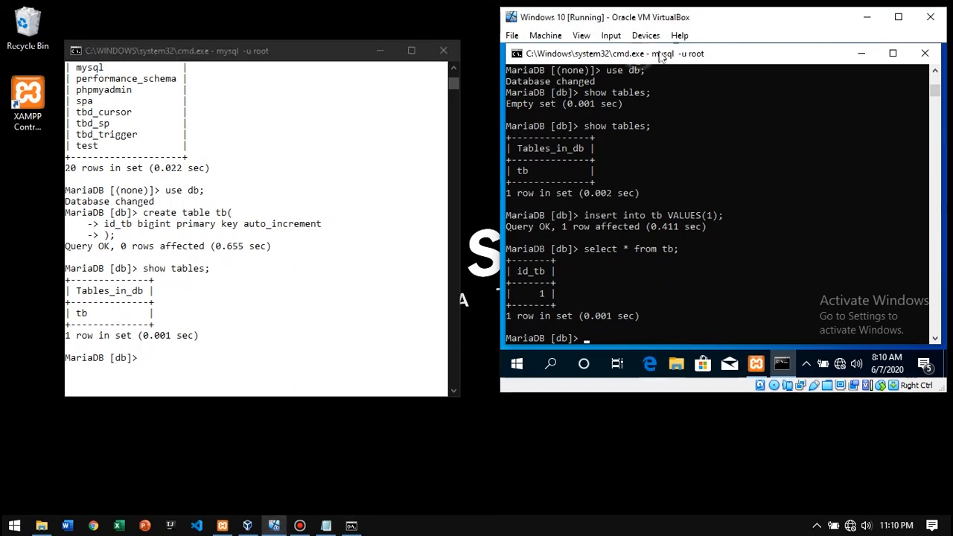
pyautogui.click(267, 54)
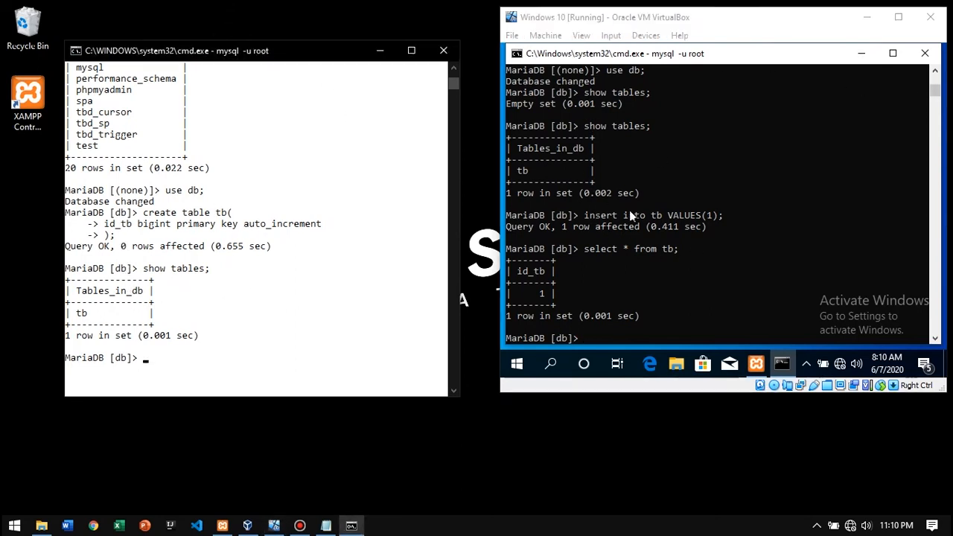
pyautogui.click(580, 125)
pyautogui.click(321, 69)
pyautogui.write('select * from tb;')
pyautogui.press('Return')
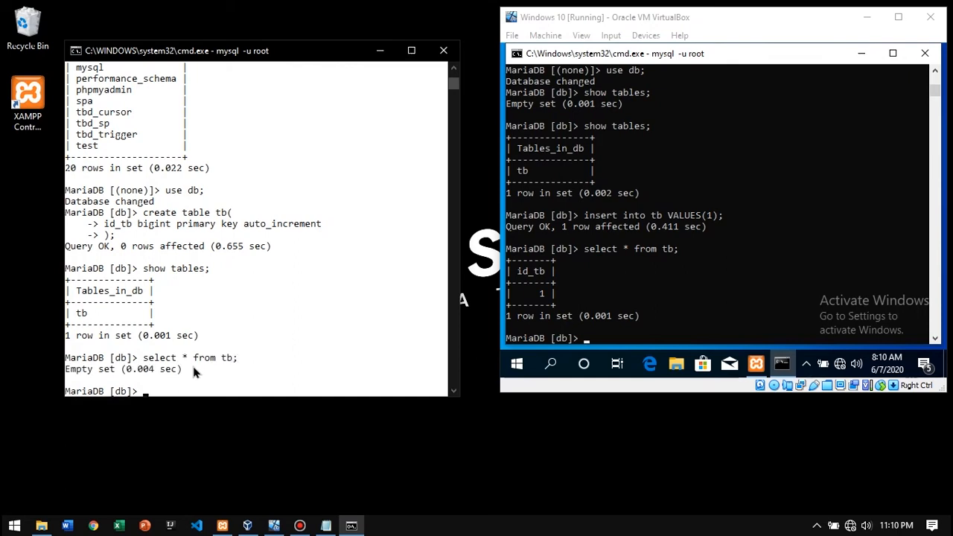
pyautogui.scroll(-3, 189, 356)
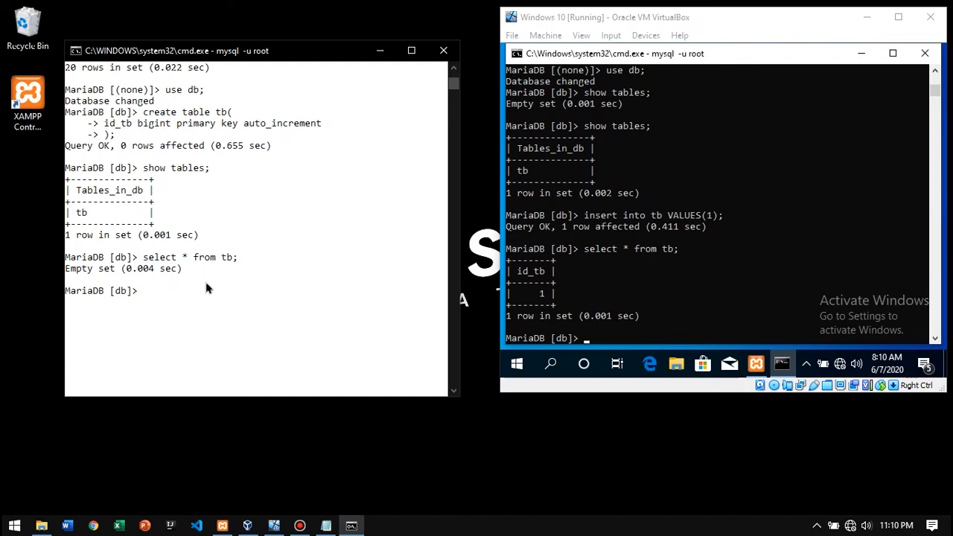
# Insert the value 1 into table tb on the host
pyautogui.write('db')
pyautogui.press('BackSpace')
pyautogui.press('BackSpace')
pyautogui.write('insert into tb v')
pyautogui.press('BackSpace')
pyautogui.write('values(')
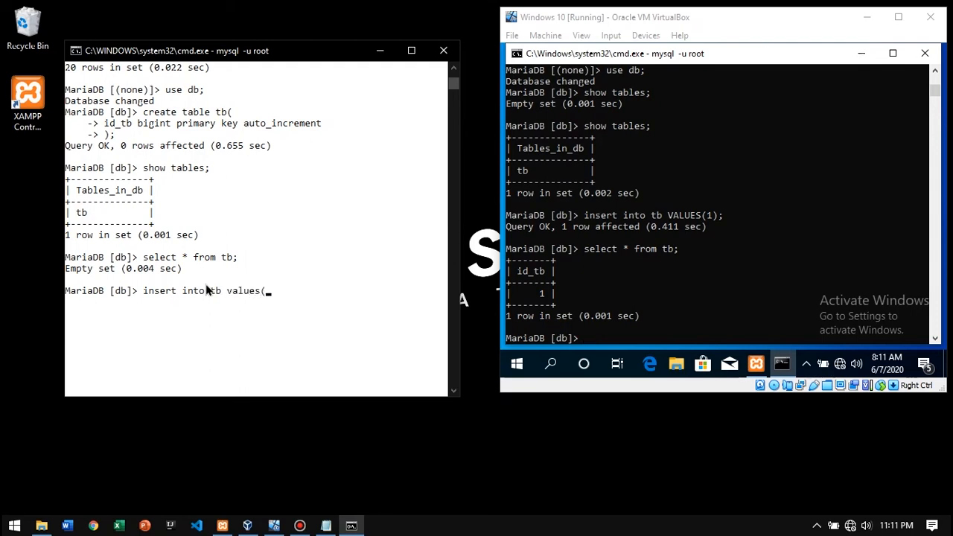
pyautogui.write('1);')
pyautogui.press('Return')
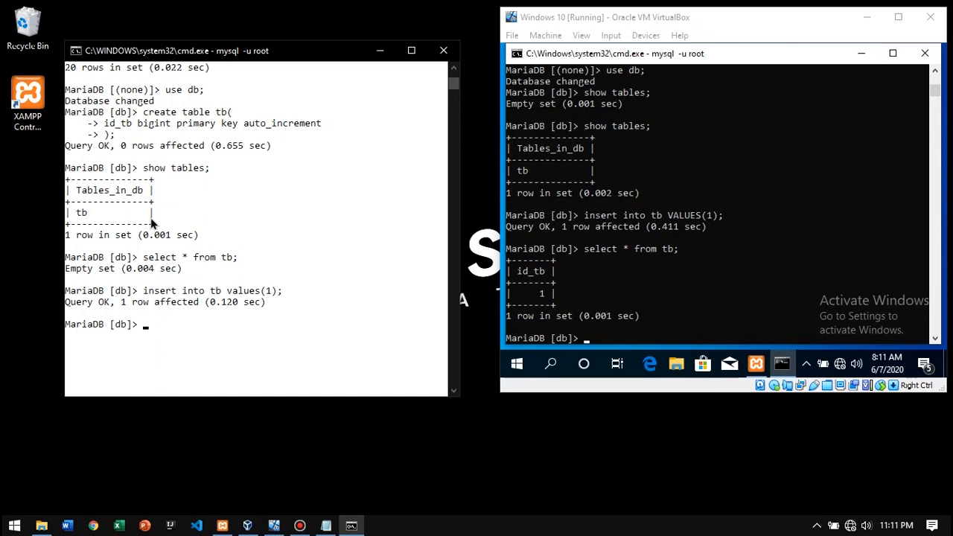
# Query all rows of table tb on the host and again on the virtual machine to compare them
pyautogui.write('select * from tb;')
pyautogui.press('Return')
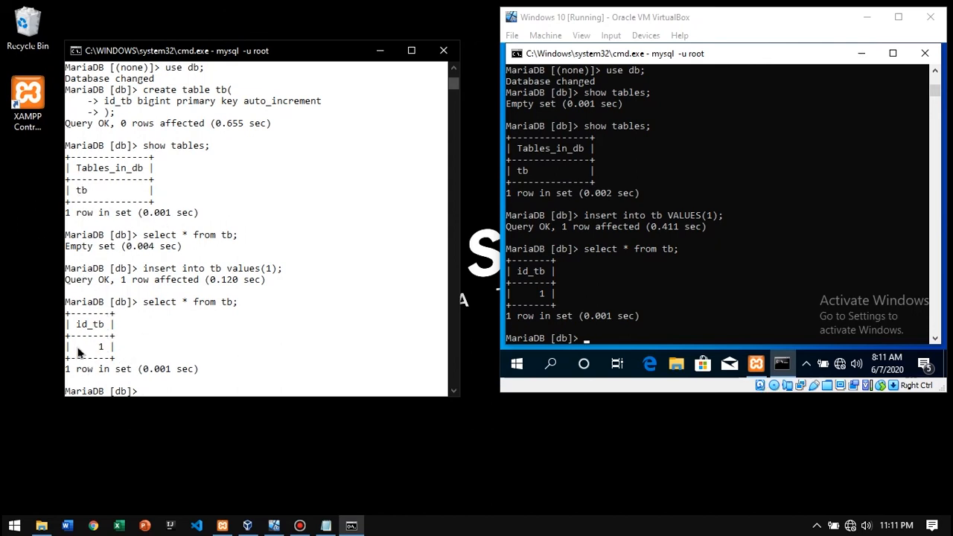
pyautogui.click(558, 323)
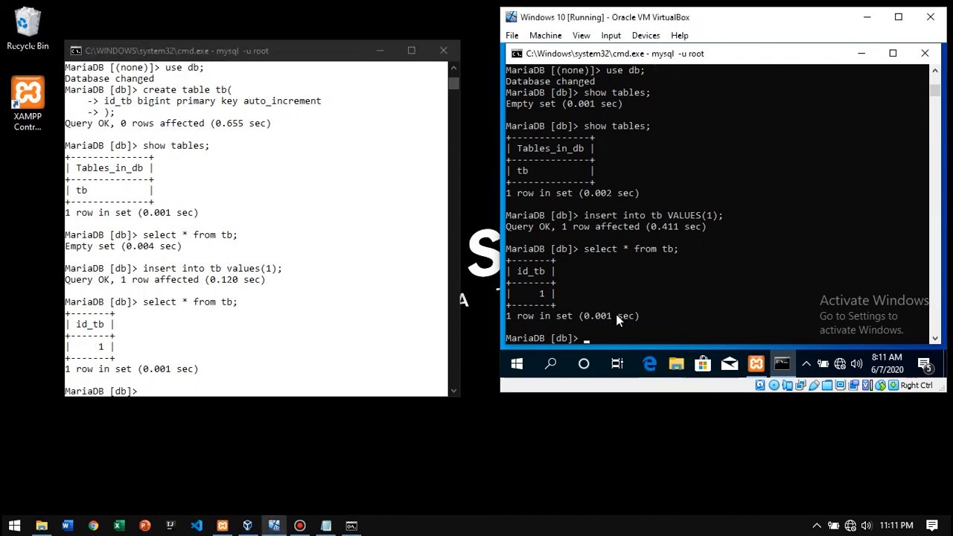
pyautogui.press('Up')
pyautogui.press('Return')
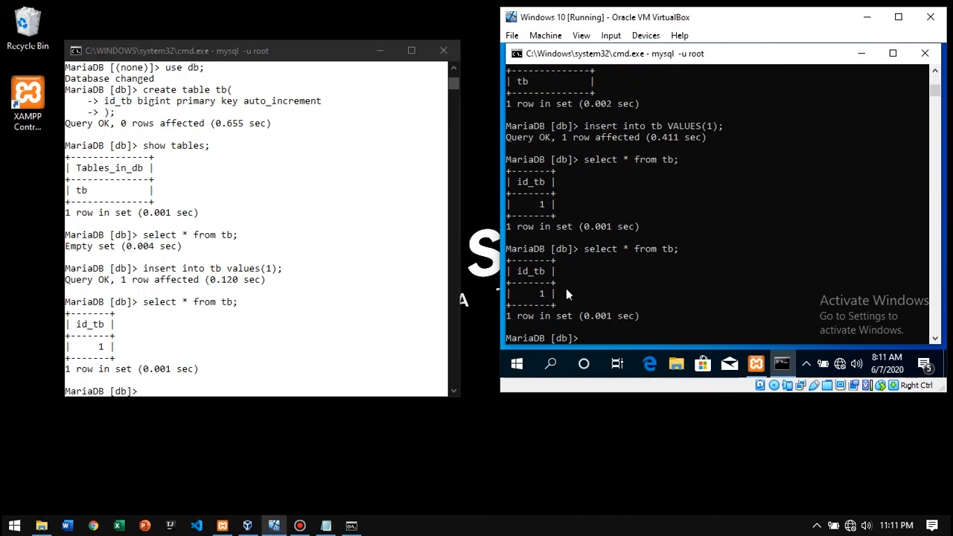
# Insert the value 2 into table tb on the host by reusing the previous insert statement
pyautogui.click(186, 51)
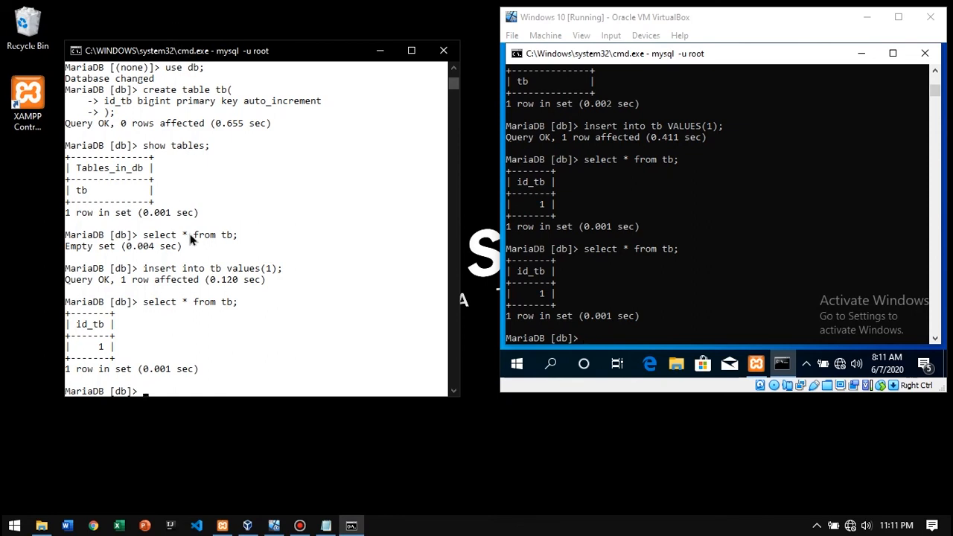
pyautogui.press('Up')
pyautogui.press('Up')
pyautogui.press('Left')
pyautogui.press('Left')
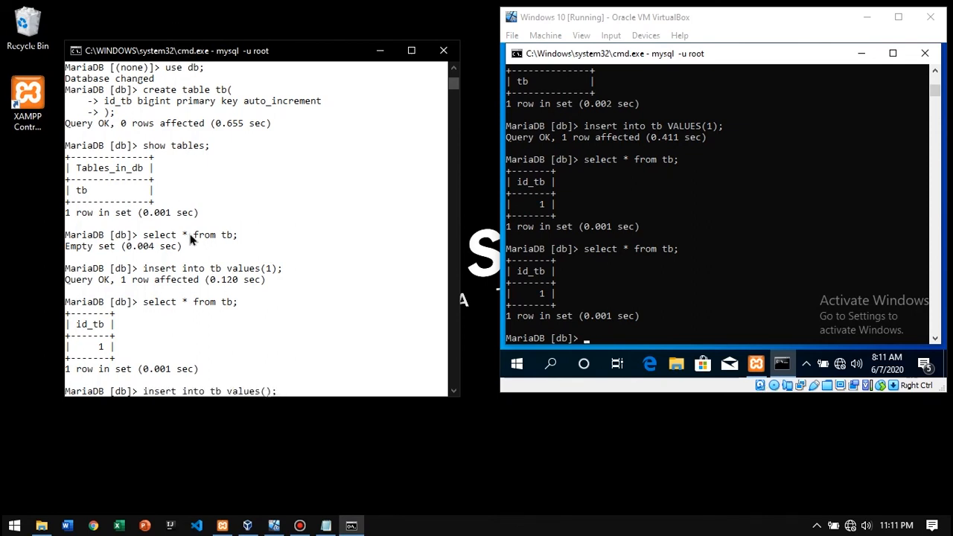
pyautogui.press('BackSpace')
pyautogui.write('2')
pyautogui.press('Return')
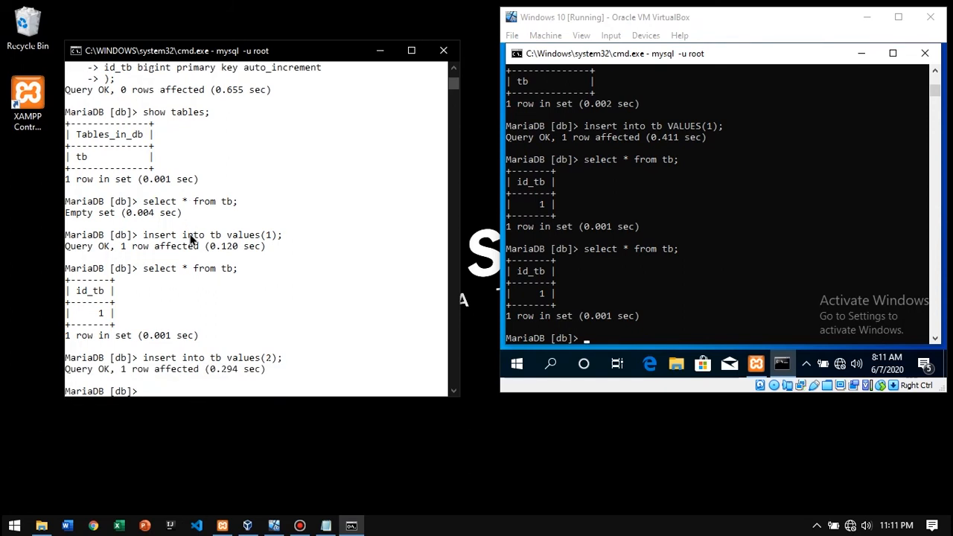
# Query all rows of table tb on the host again and highlight the row with id_tb 2
pyautogui.press('Up')
pyautogui.press('Up')
pyautogui.press('Return')
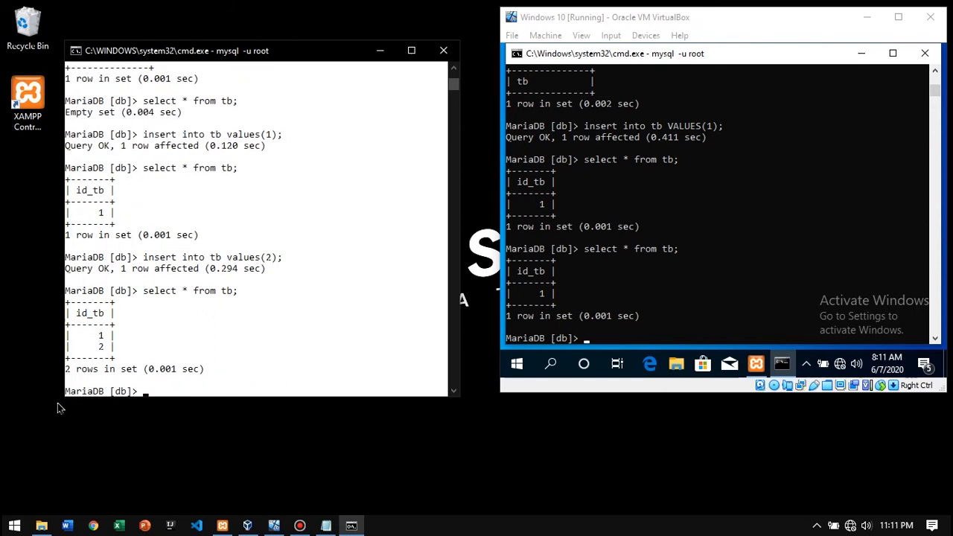
pyautogui.click(99, 347)
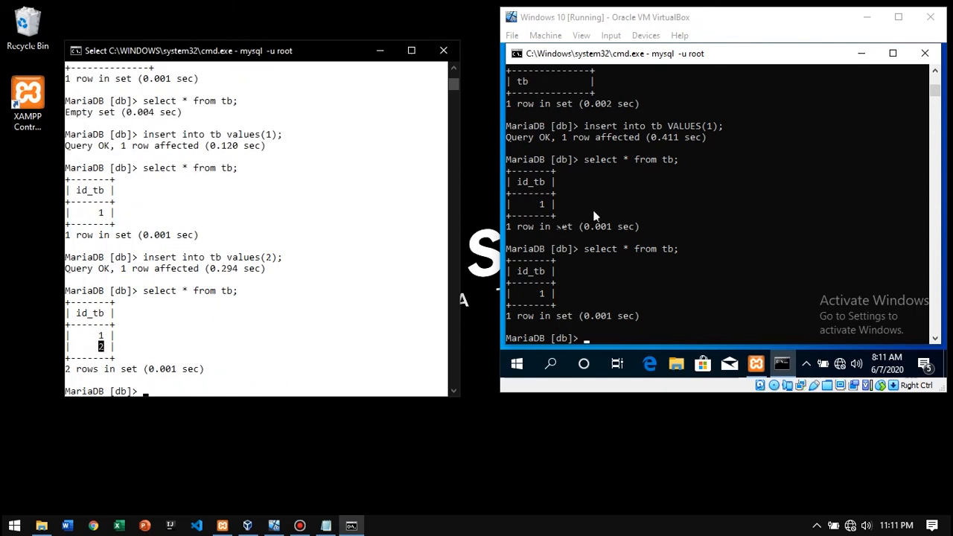
# Query all rows of table tb on the virtual machine and highlight the returned id_tb value
pyautogui.click(625, 204)
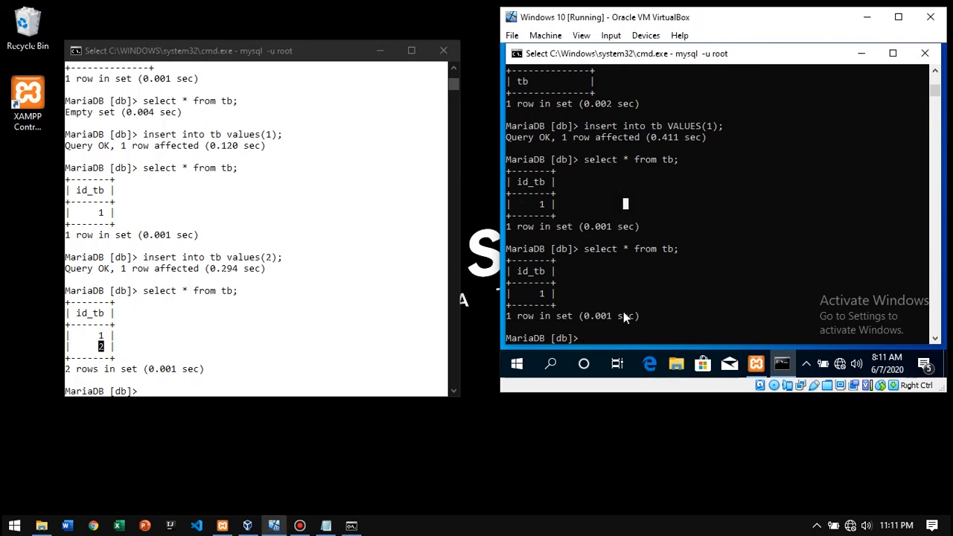
pyautogui.press('Escape')
pyautogui.press('Up')
pyautogui.press('Return')
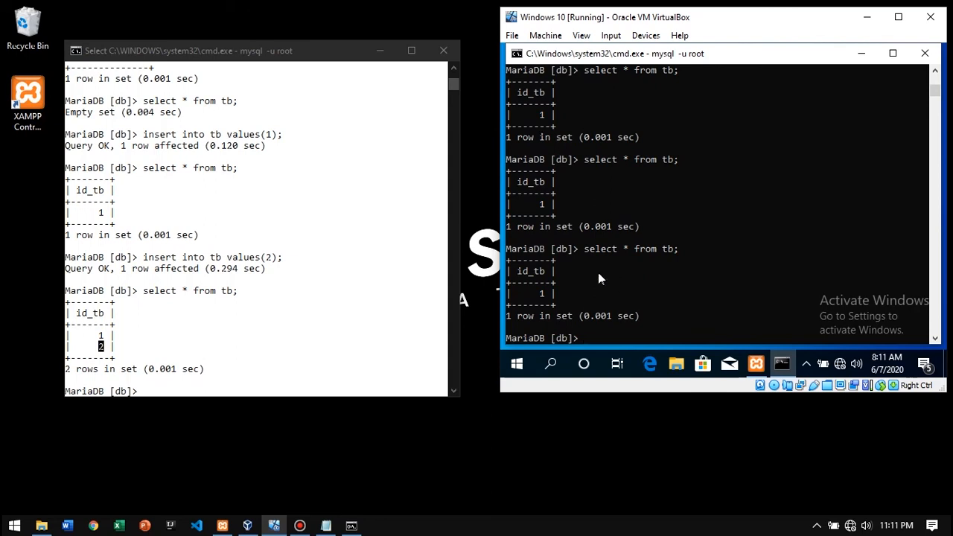
pyautogui.click(540, 293)
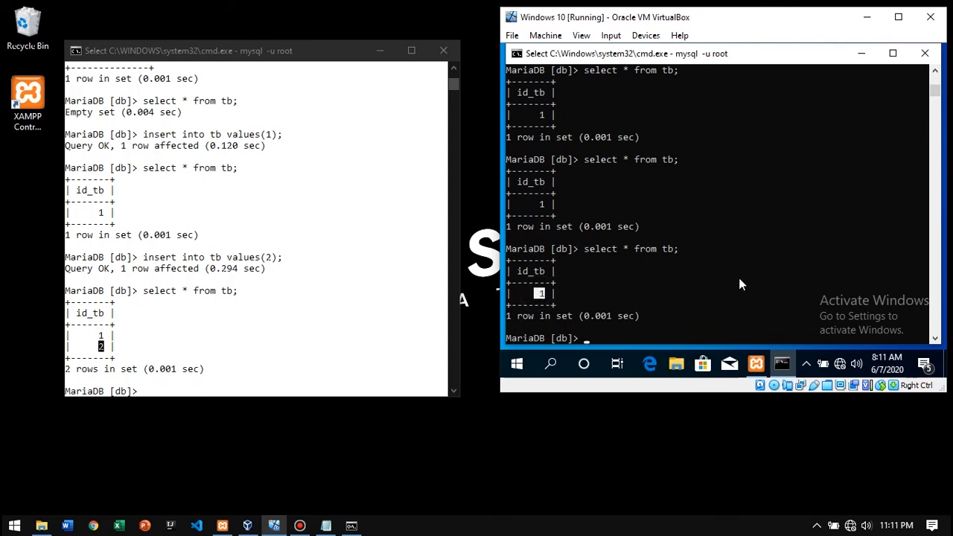
# Show the slave status on the virtual machine in table form, once plainly and once with the \g terminator
pyautogui.press('Escape')
pyautogui.write('show ')
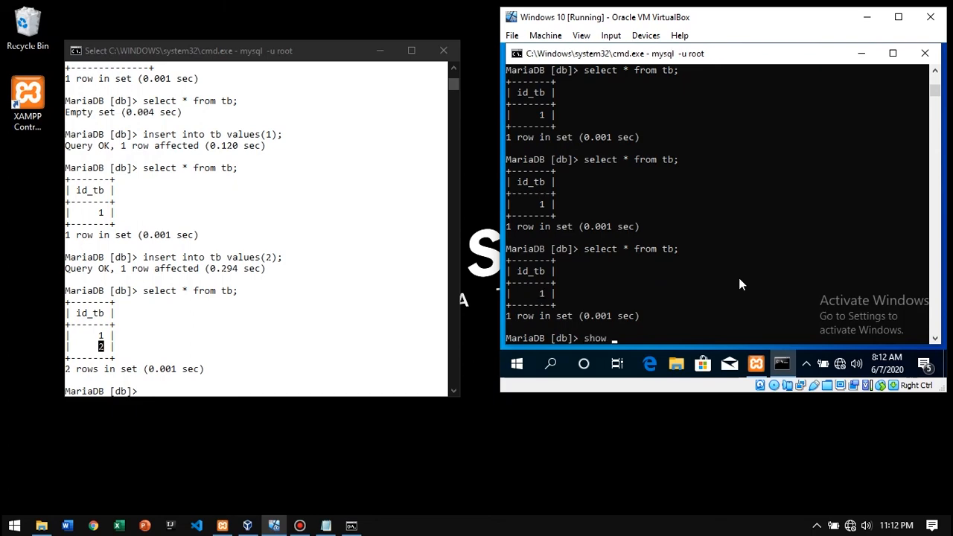
pyautogui.write('slave status;')
pyautogui.press('Return')
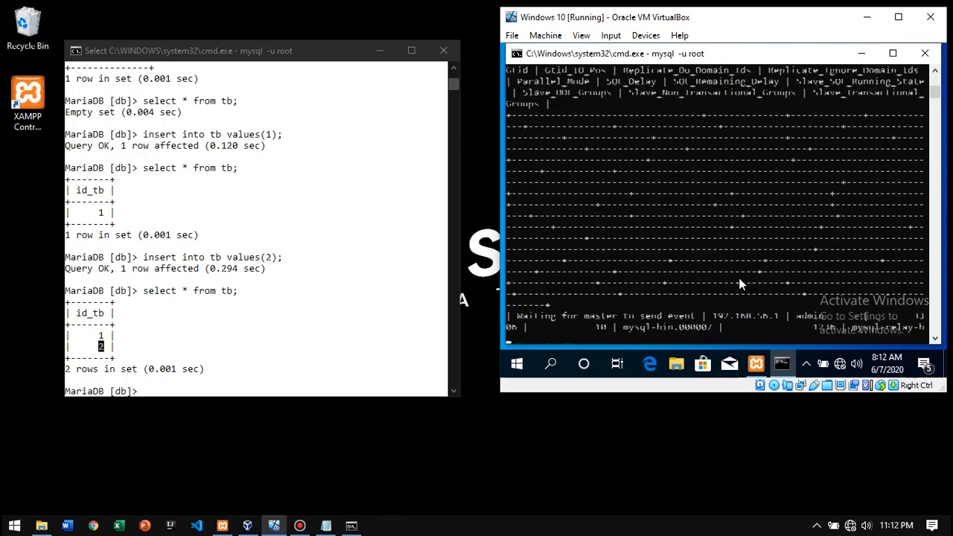
pyautogui.press('Up')
pyautogui.press('Left')
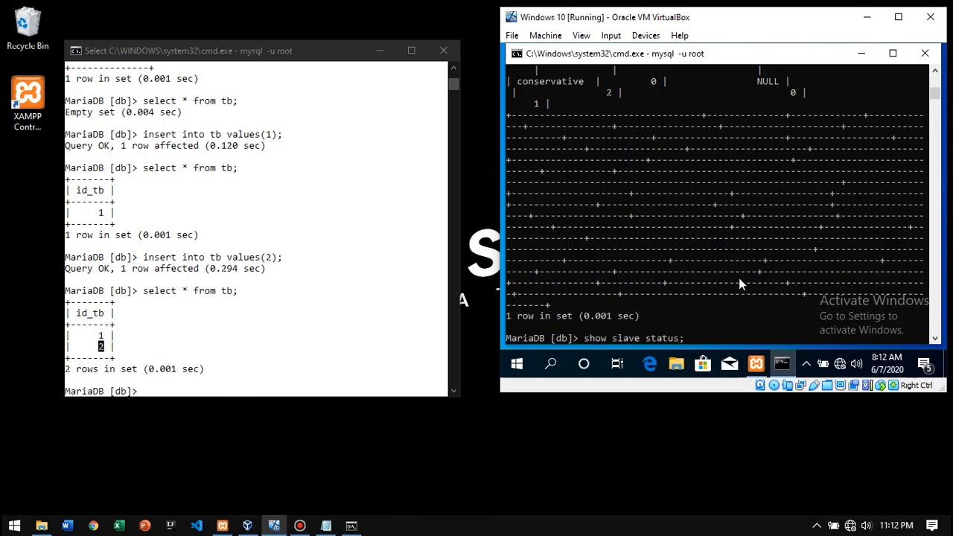
pyautogui.write('\\G')
pyautogui.press('Return')
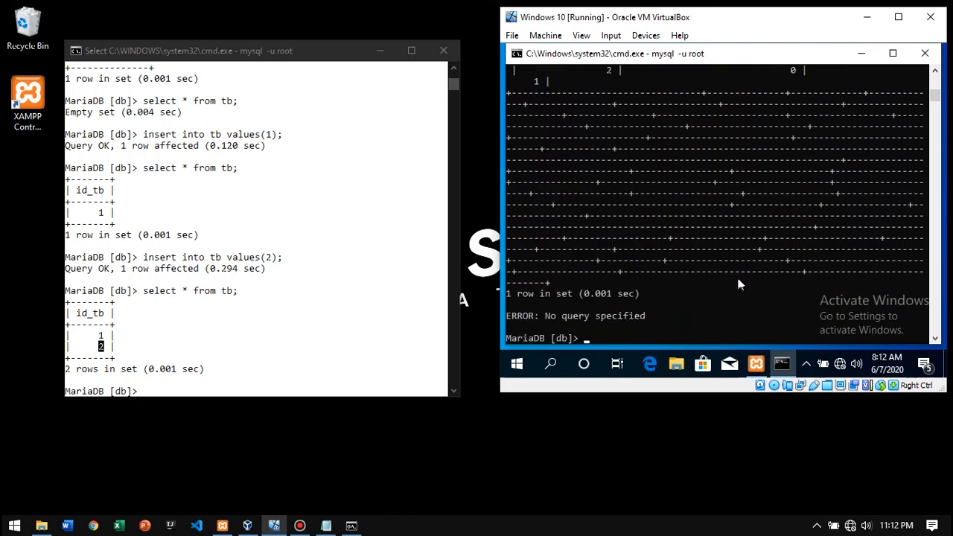
# Show the slave status on the virtual machine vertically with \G and examine its running state and last SQL error
pyautogui.press('Up')
pyautogui.press('Left')
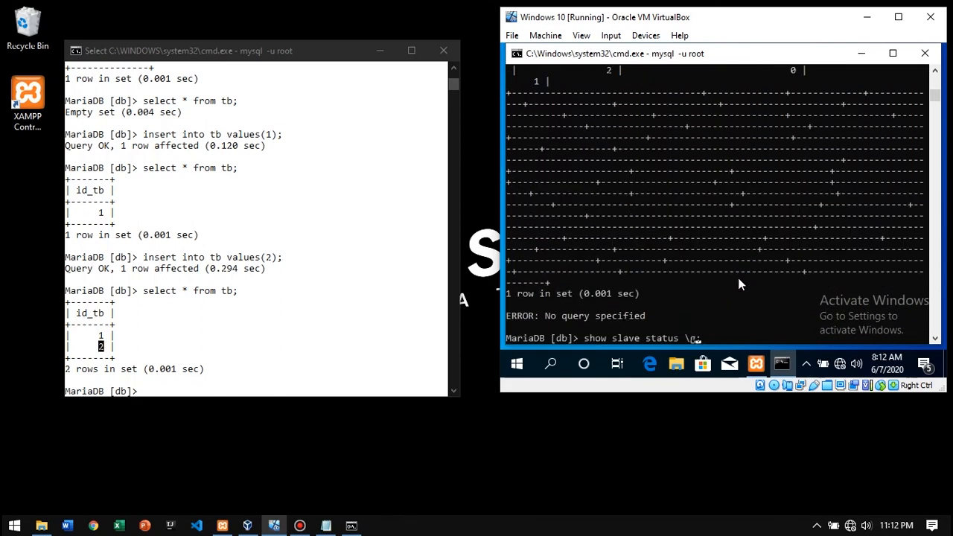
pyautogui.press('BackSpace')
pyautogui.write('G')
pyautogui.press('Return')
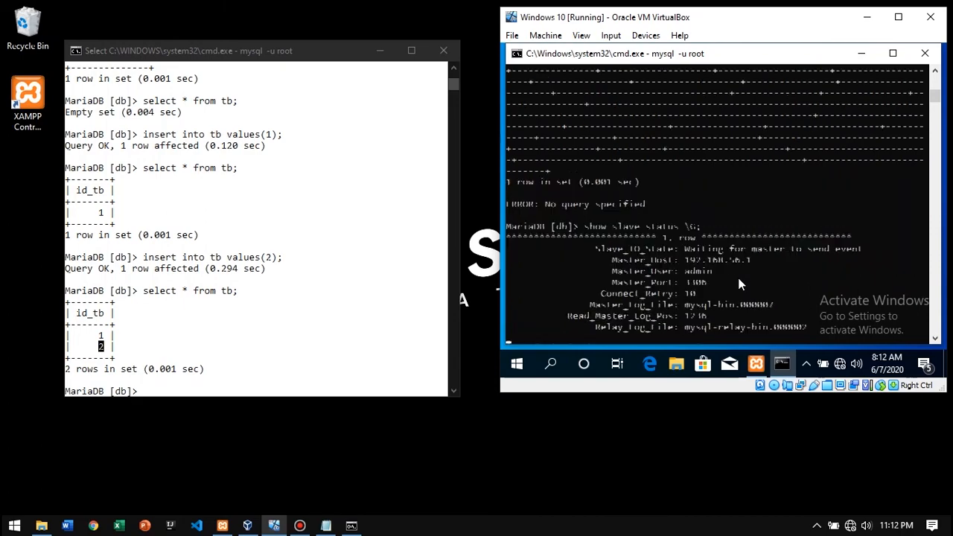
pyautogui.scroll(7, 723, 227)
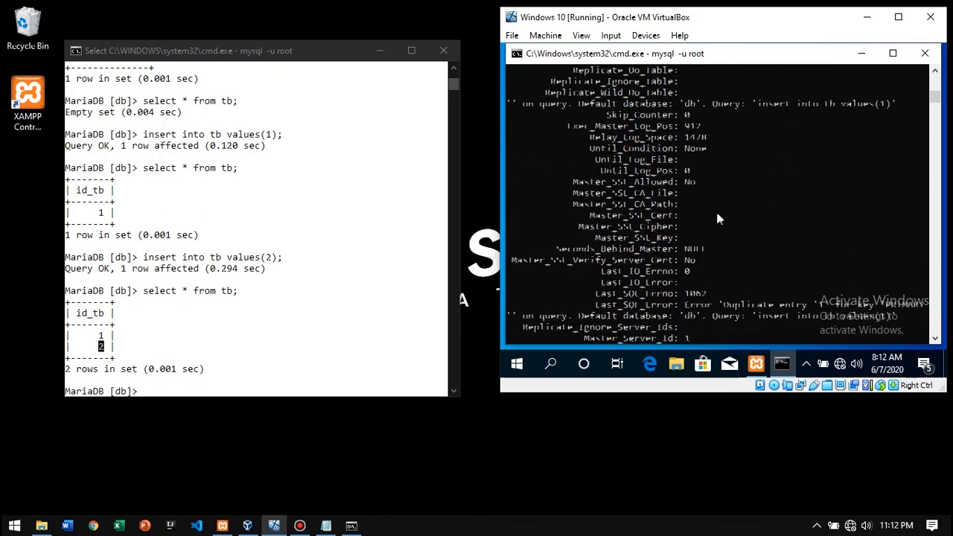
pyautogui.scroll(3, 678, 171)
pyautogui.scroll(-5, 717, 192)
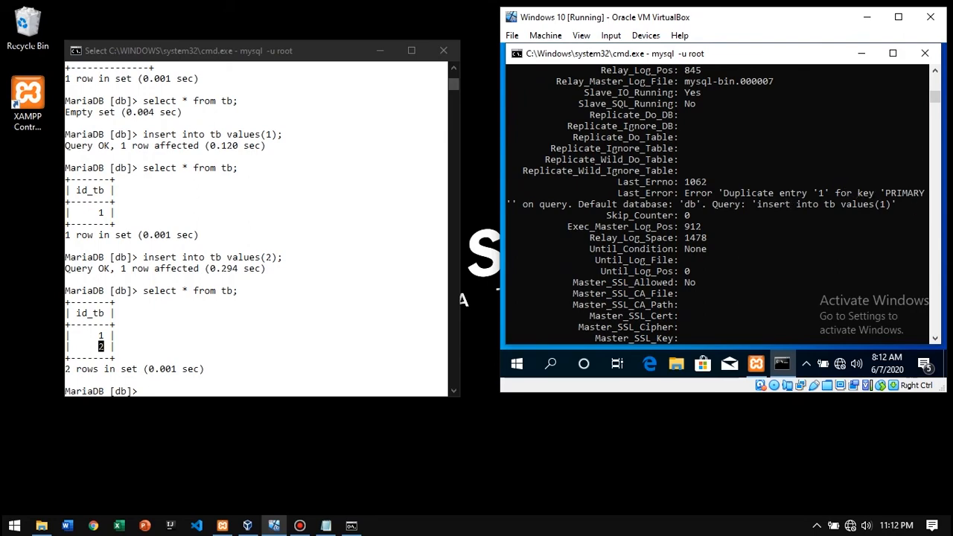
pyautogui.scroll(-6, 740, 182)
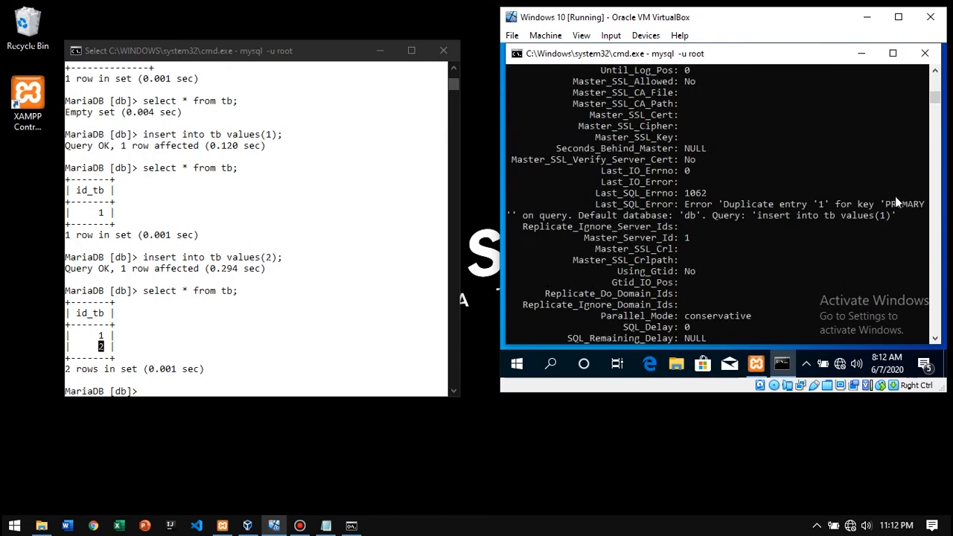
pyautogui.scroll(-1, 700, 209)
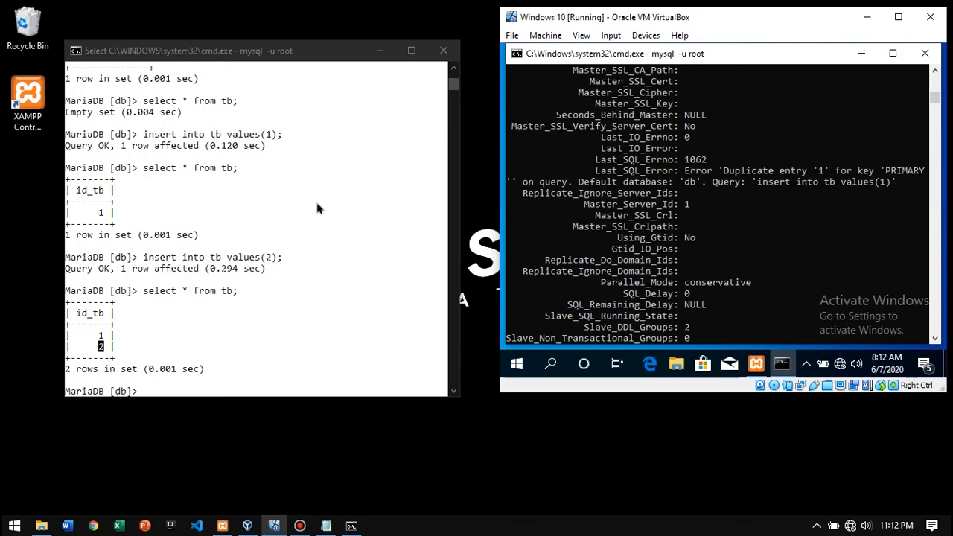
# Compare the earlier insert statements and query results for table tb on the virtual machine with those on the host
pyautogui.click(197, 51)
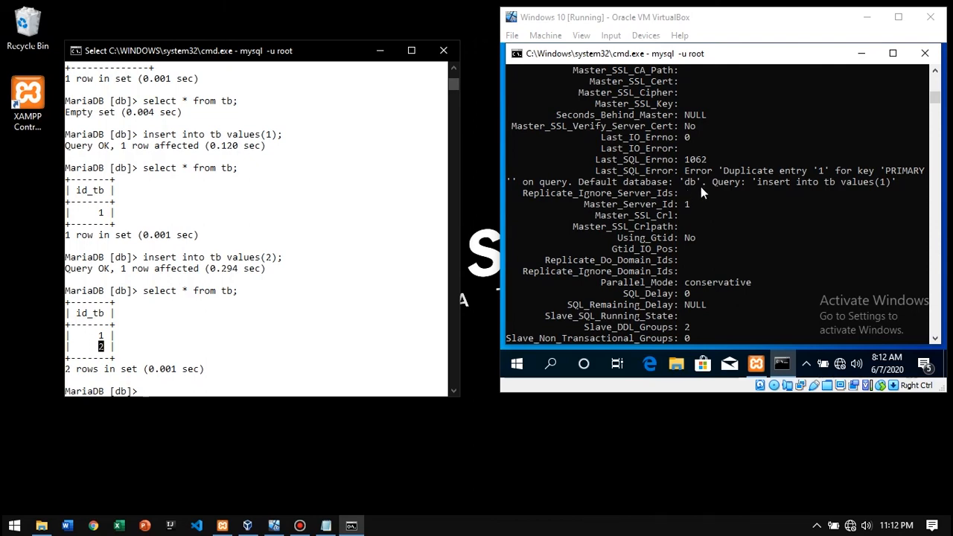
pyautogui.scroll(-4, 715, 164)
pyautogui.scroll(15, 715, 185)
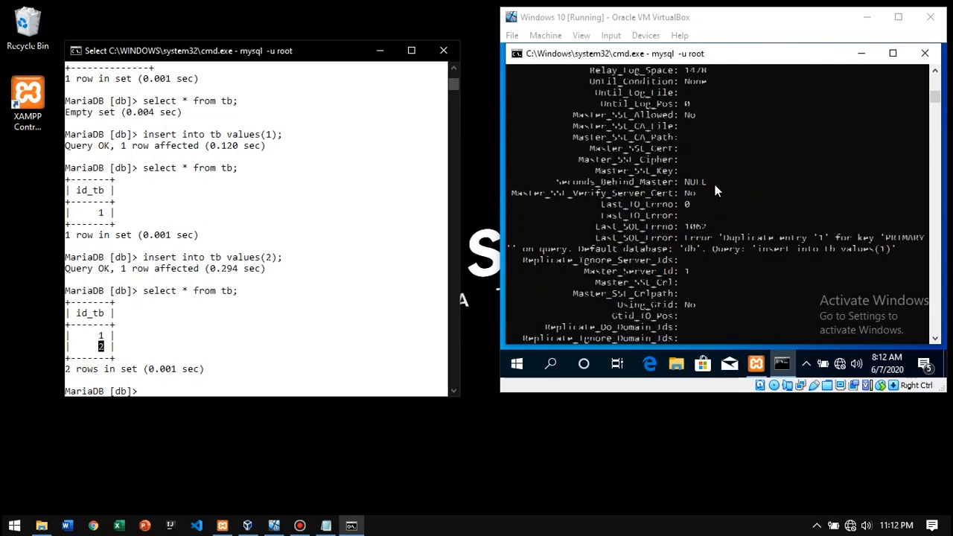
pyautogui.scroll(10, 715, 190)
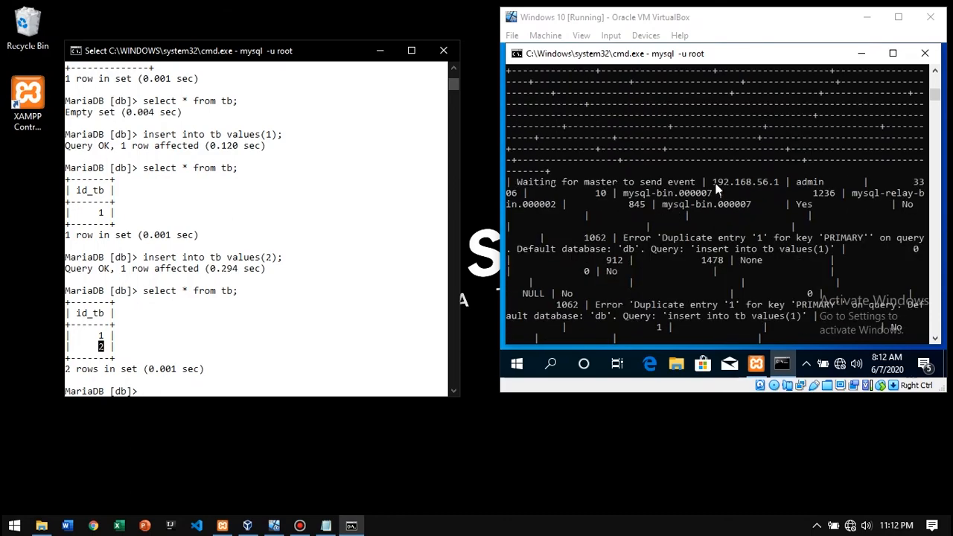
pyautogui.scroll(15, 717, 184)
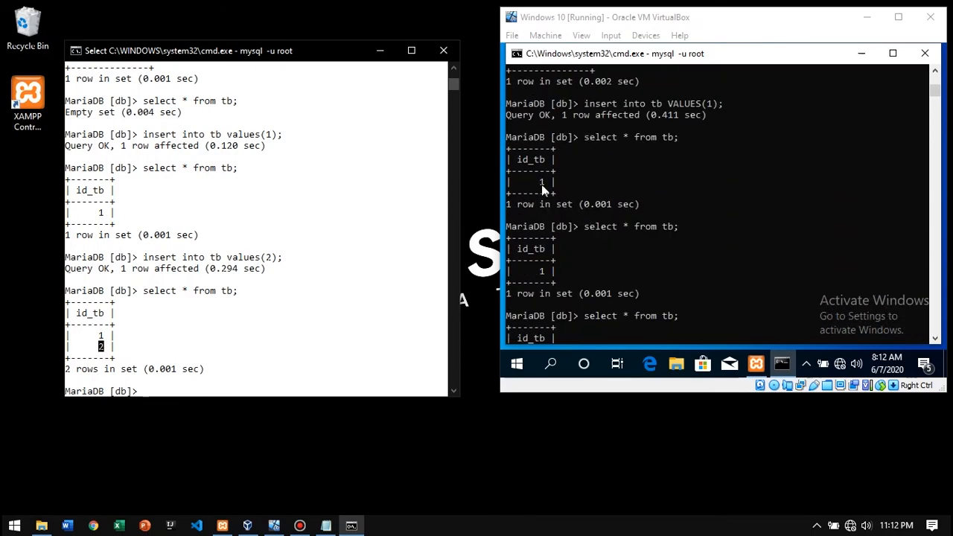
pyautogui.click(542, 183)
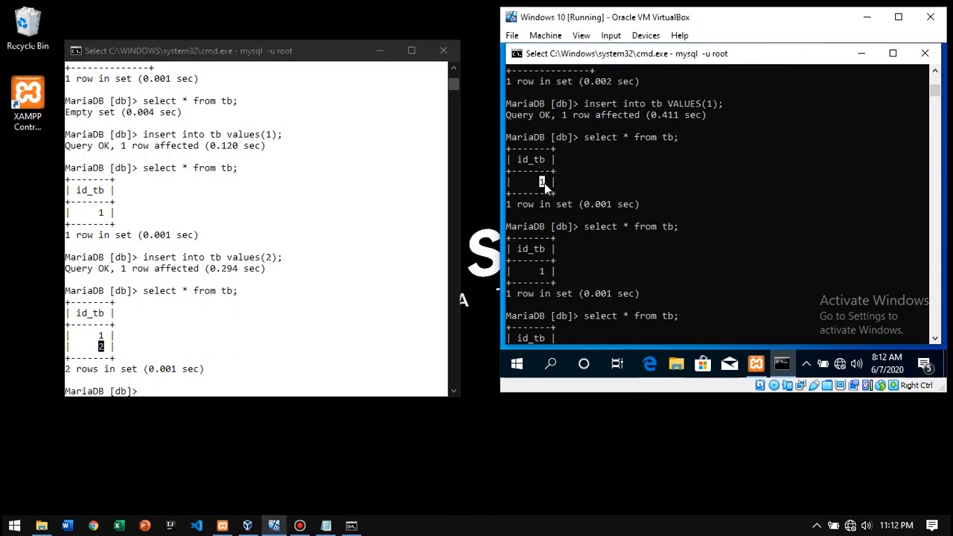
pyautogui.click(558, 170)
pyautogui.scroll(1, 566, 191)
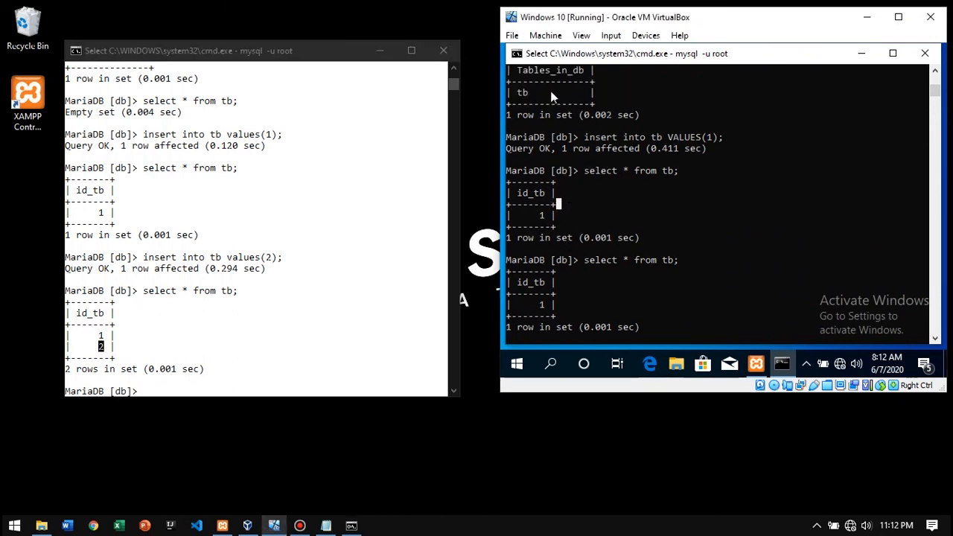
pyautogui.click(541, 215)
pyautogui.click(145, 184)
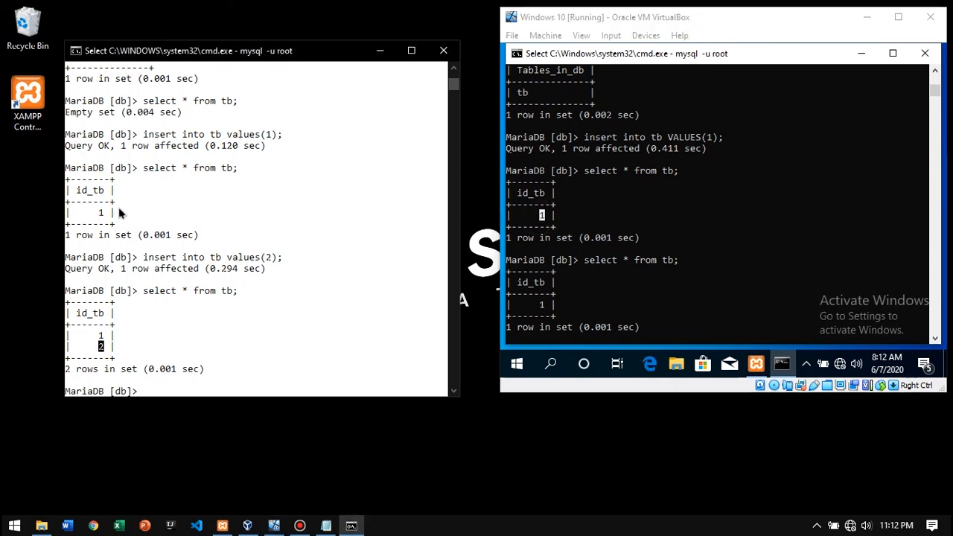
pyautogui.click(705, 87)
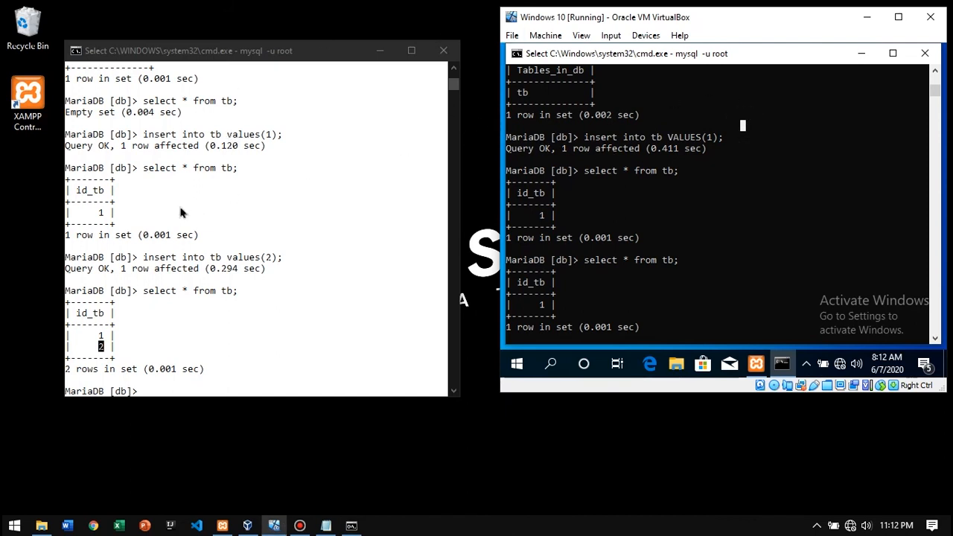
pyautogui.click(138, 279)
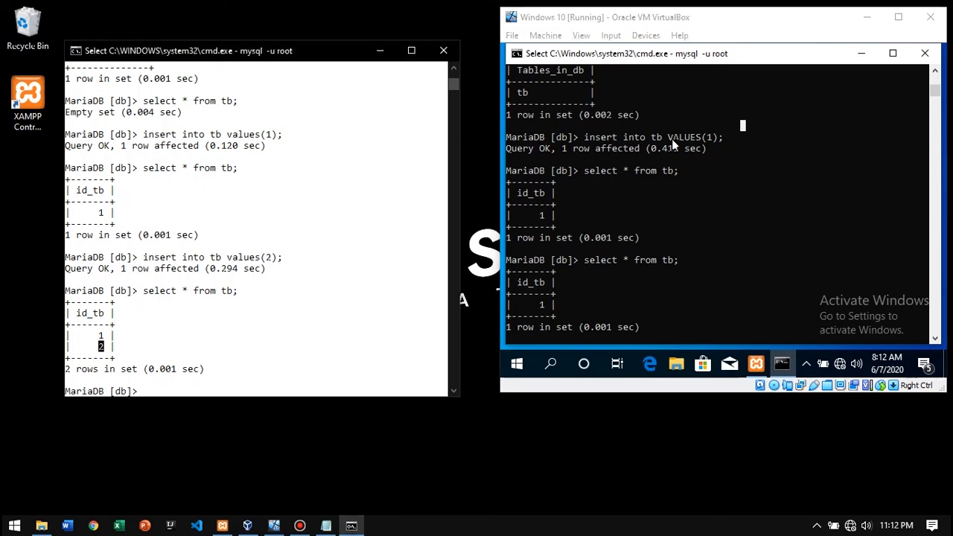
pyautogui.click(664, 61)
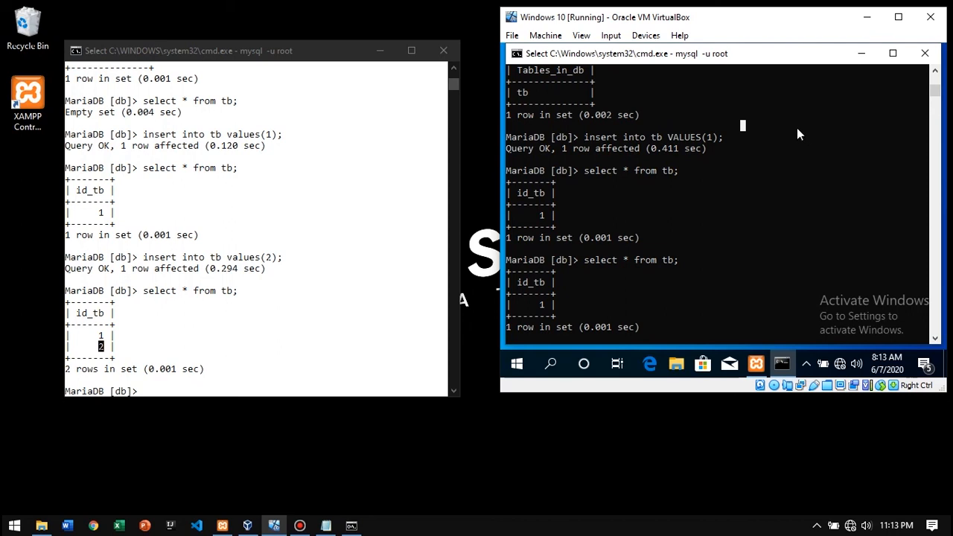
# Stop the slave on the virtual machine
pyautogui.scroll(5, 755, 141)
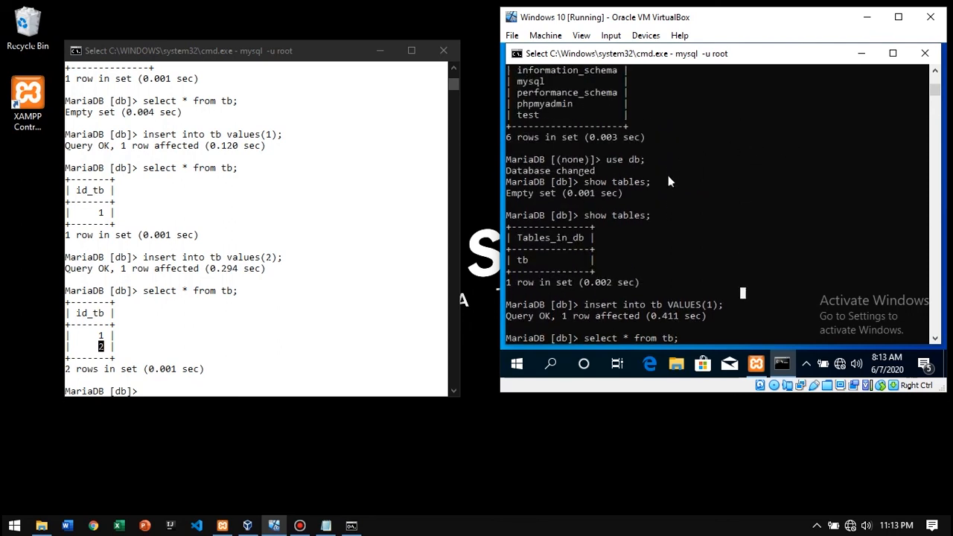
pyautogui.scroll(4, 685, 182)
pyautogui.scroll(-11, 701, 184)
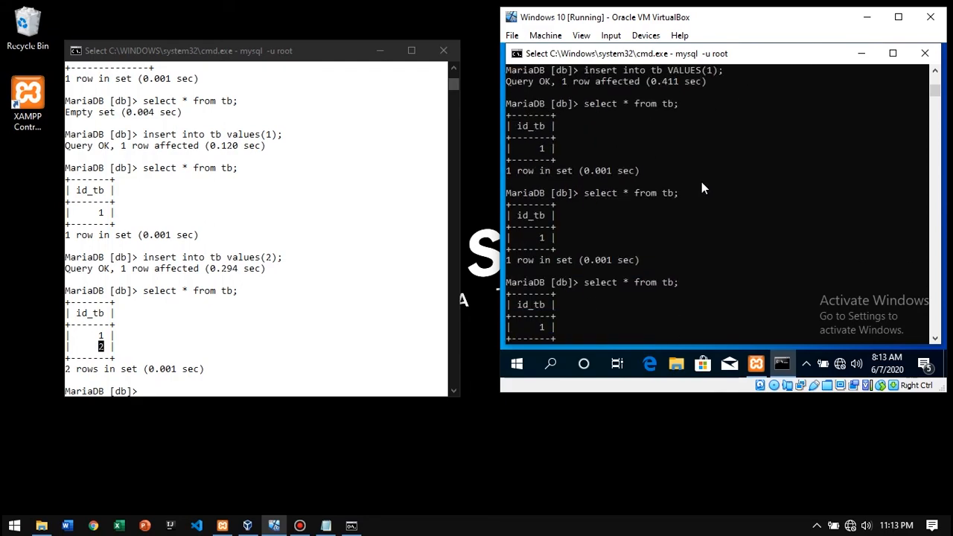
pyautogui.scroll(-10, 701, 189)
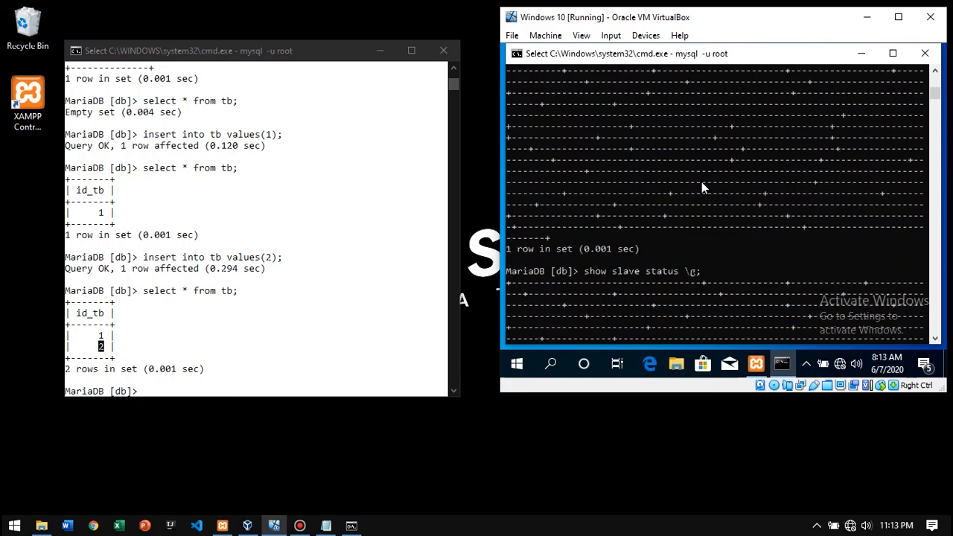
pyautogui.scroll(-10, 701, 188)
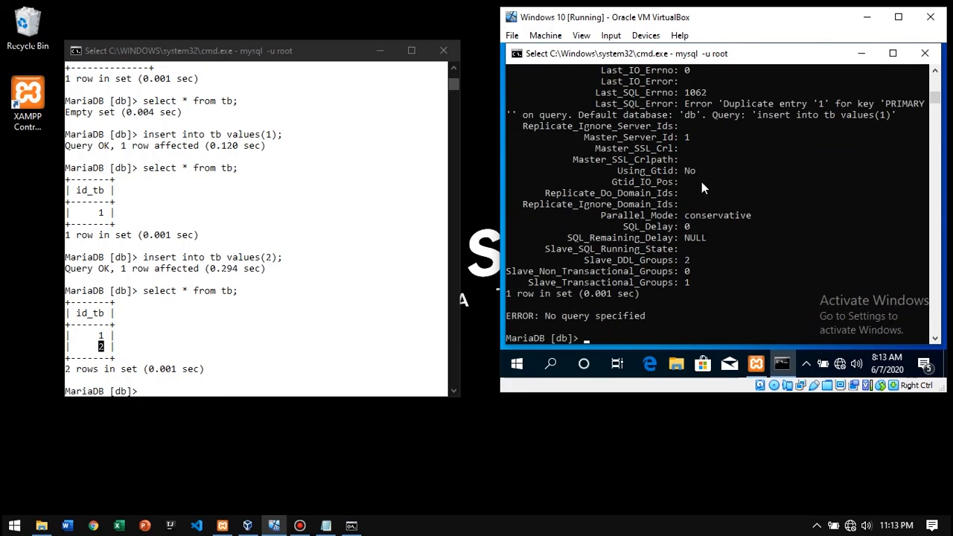
pyautogui.scroll(-6, 701, 188)
pyautogui.scroll(2, 701, 188)
pyautogui.write('stop')
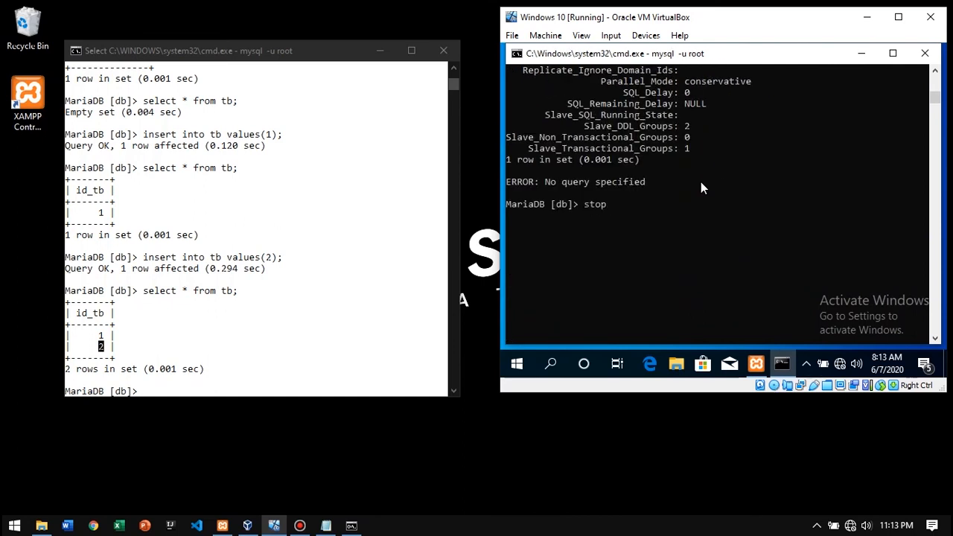
pyautogui.write(' slave;')
pyautogui.press('Return')
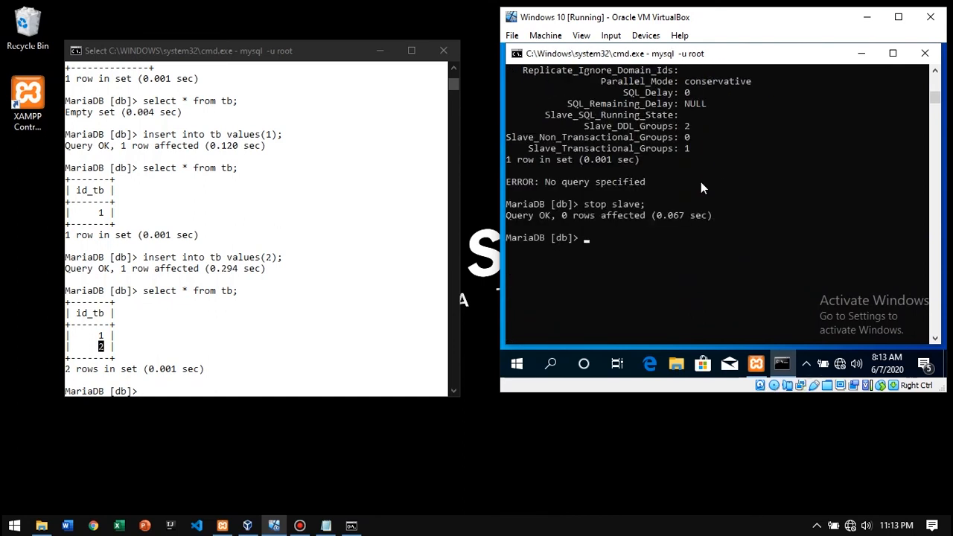
# Reset the slave on the virtual machine by changing the previous stop statement to reset
pyautogui.press('Up')
pyautogui.press('Left')
pyautogui.press('Left')
pyautogui.press('Left')
pyautogui.press('Left')
pyautogui.press('Left')
pyautogui.press('Left')
pyautogui.press('Left')
pyautogui.press('BackSpace')
pyautogui.press('BackSpace')
pyautogui.press('BackSpace')
pyautogui.press('BackSpace')
pyautogui.write('reset')
pyautogui.press('Return')
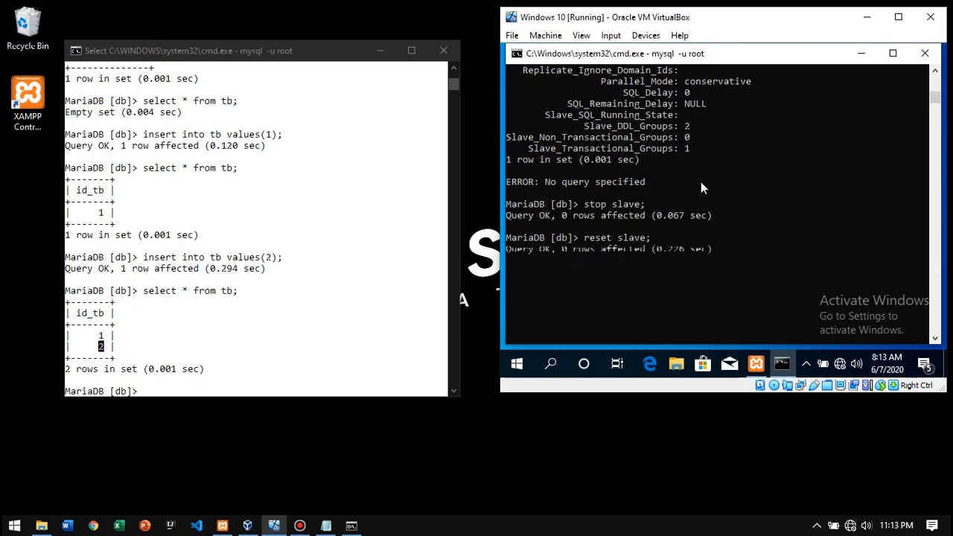
# Recall the earlier CHANGE MASTER TO statement at the virtual machine's MariaDB prompt without running it
pyautogui.press('Up')
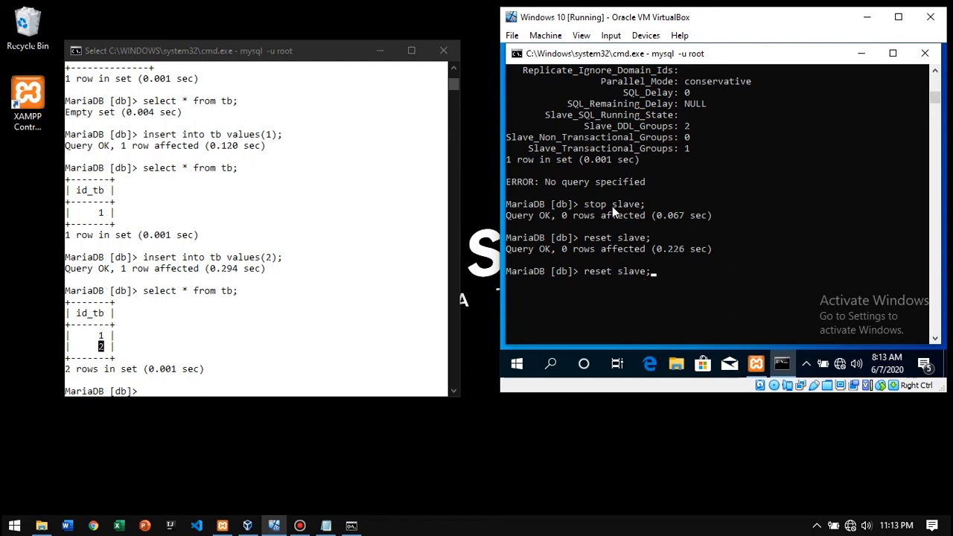
pyautogui.press('Up')
pyautogui.press('Up')
pyautogui.press('Up')
pyautogui.press('Up')
pyautogui.press('Up')
pyautogui.press('Up')
pyautogui.press('Up')
pyautogui.press('Up')
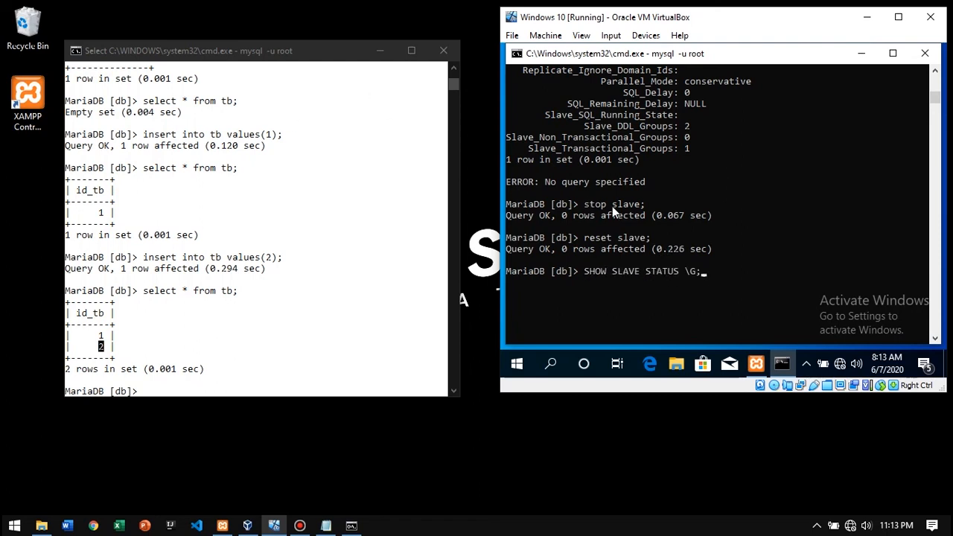
pyautogui.press('Up')
pyautogui.press('Up')
pyautogui.press('Up')
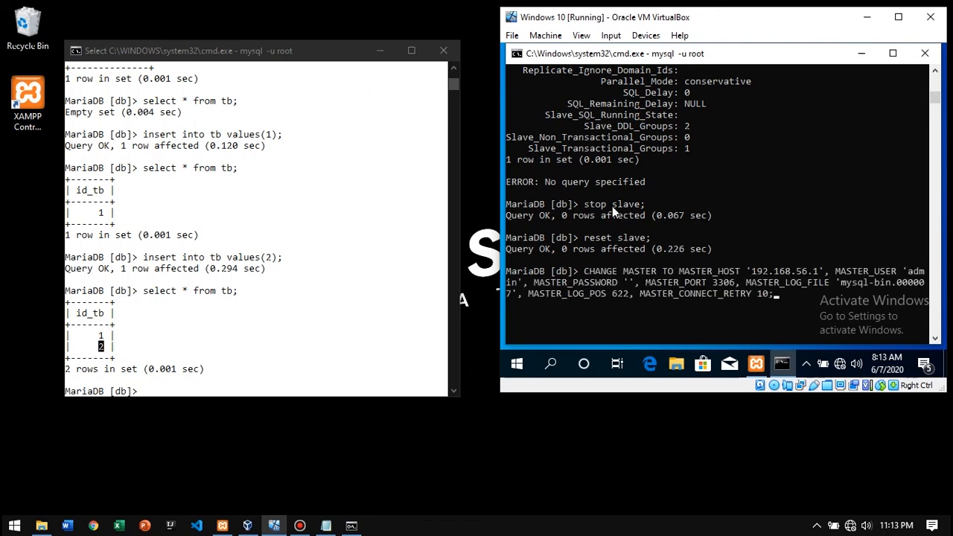
# Review the rows of table tb on the host master and lock its tables with FLUSH TABLES WITH READ LOCK;
pyautogui.click(276, 59)
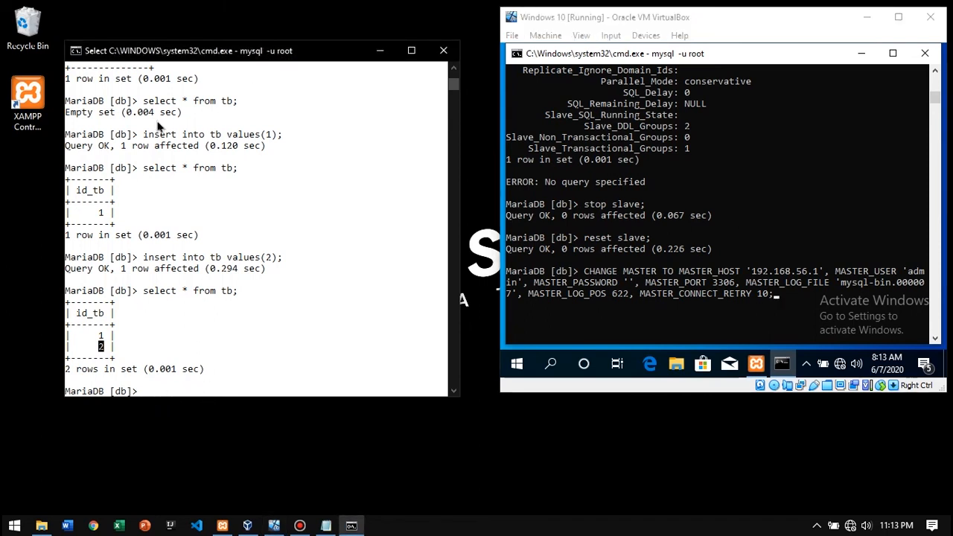
pyautogui.scroll(-4, 158, 127)
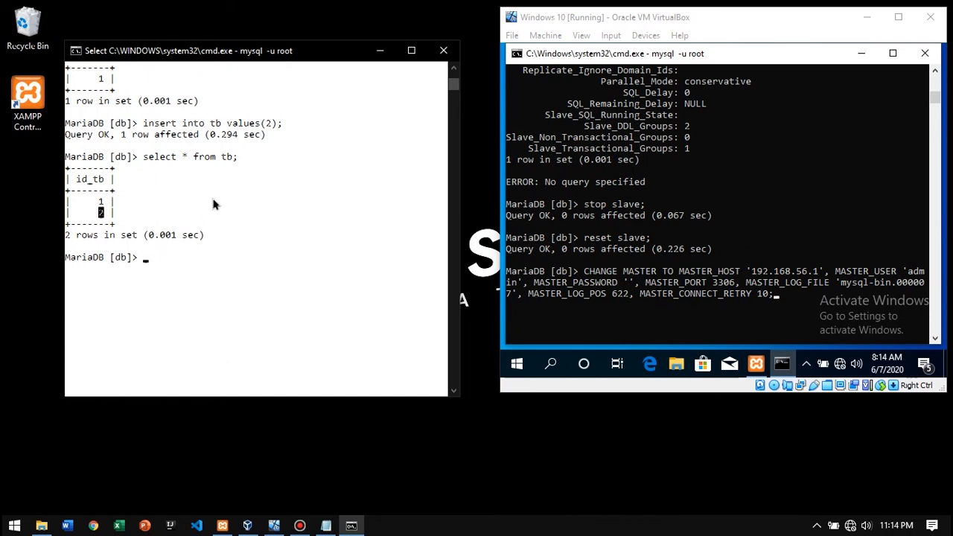
pyautogui.scroll(3, 213, 204)
pyautogui.click(117, 300)
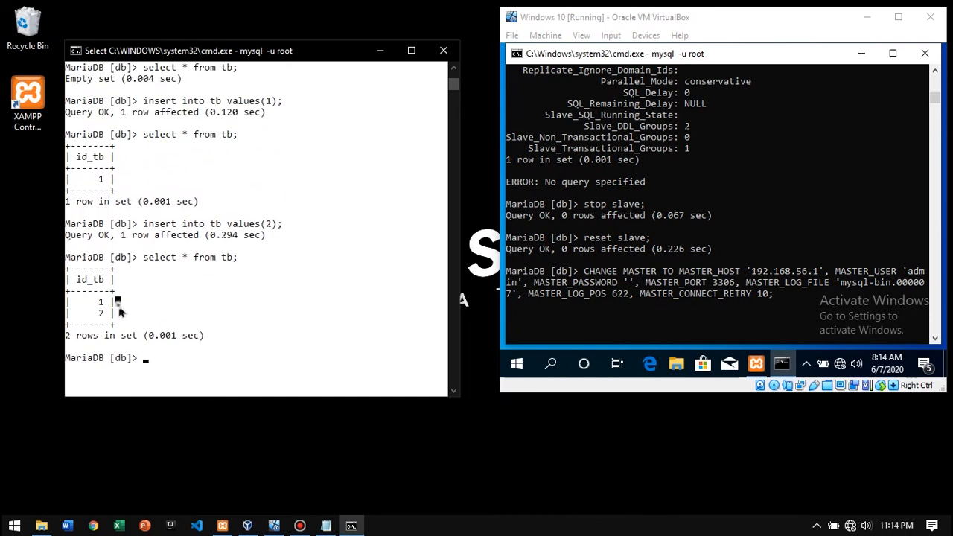
pyautogui.scroll(-2, 293, 213)
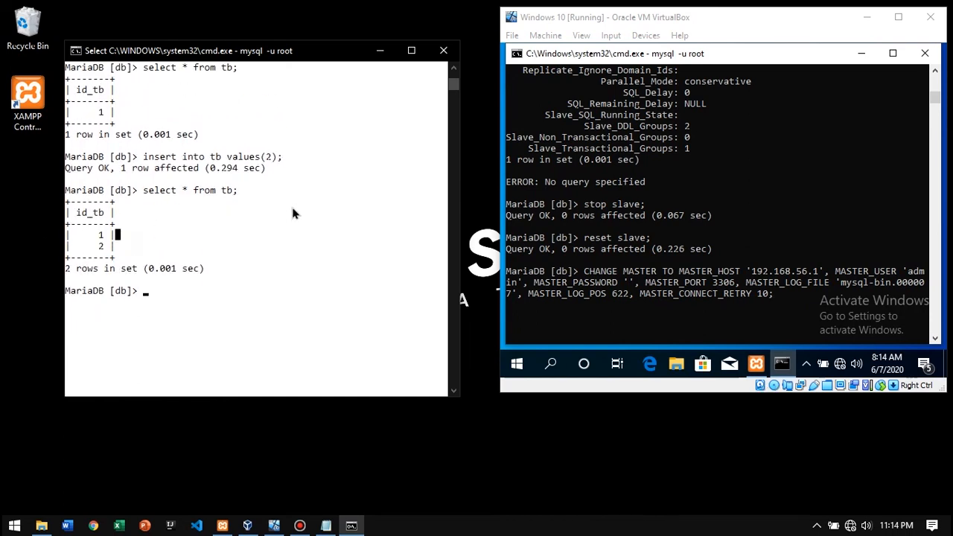
pyautogui.press('Escape')
pyautogui.write('FL')
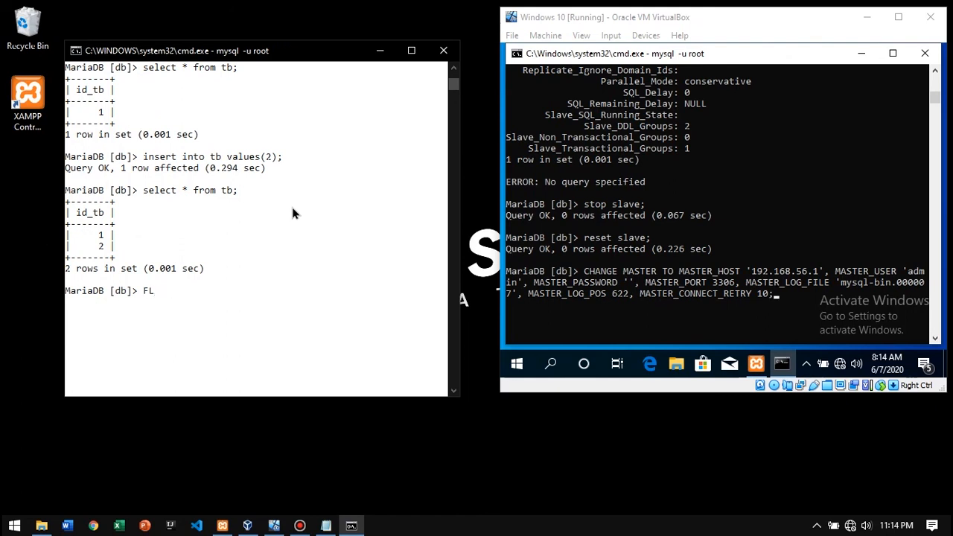
pyautogui.write('USH TABLES WITH RE')
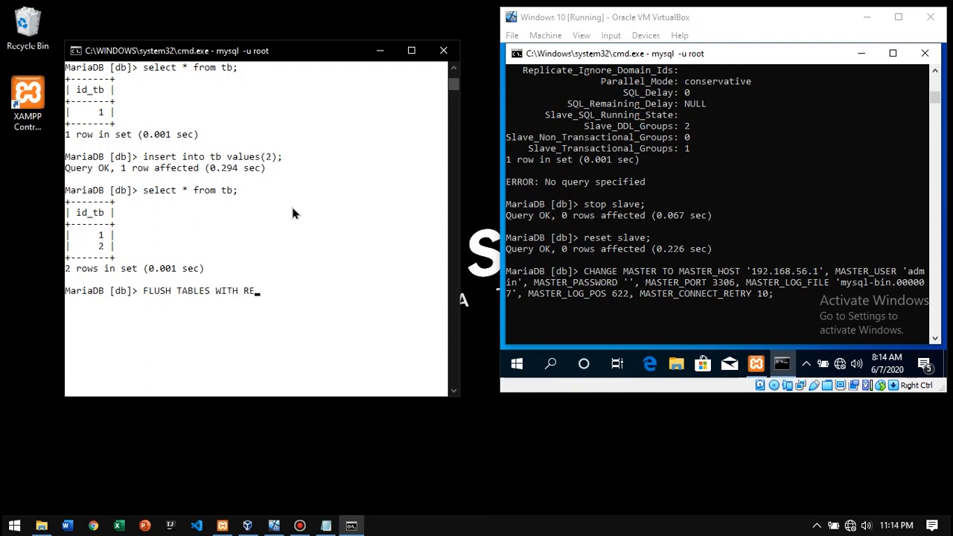
pyautogui.write('AD LOCK;')
pyautogui.press('Return')
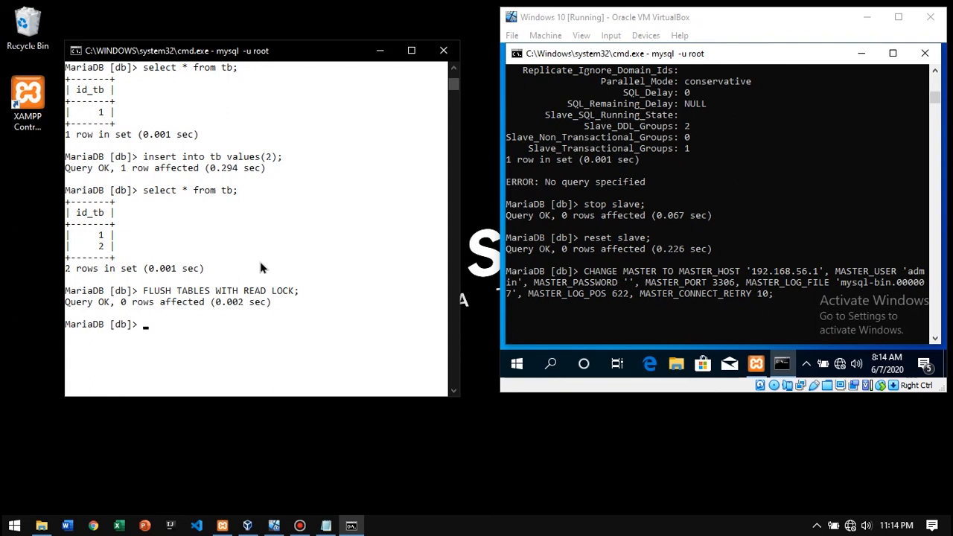
# Show the master status on the host to get the current binary log file and position
pyautogui.write('SHOW DATB')
pyautogui.press('BackSpace')
pyautogui.press('BackSpace')
pyautogui.press('BackSpace')
pyautogui.press('BackSpace')
pyautogui.write('MASTER STAT')
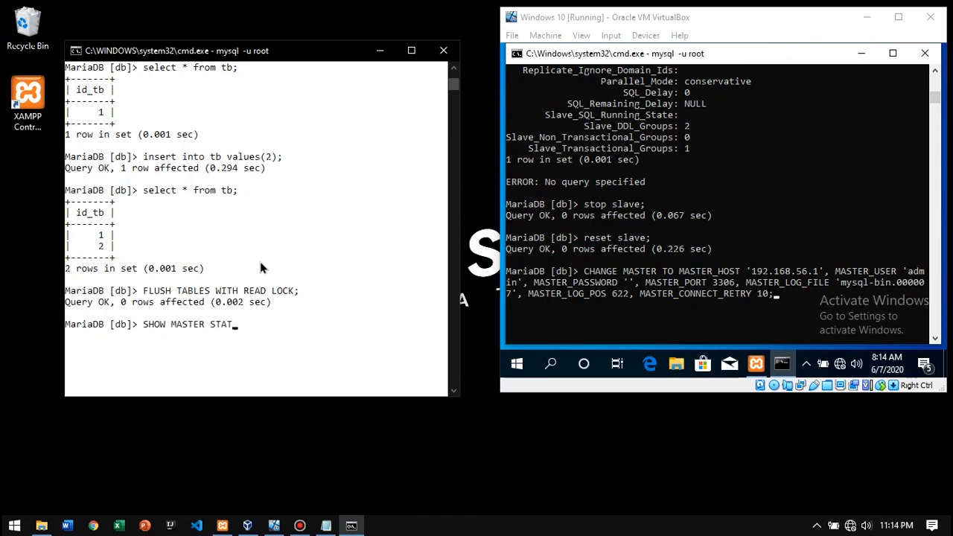
pyautogui.write('US;')
pyautogui.press('Return')
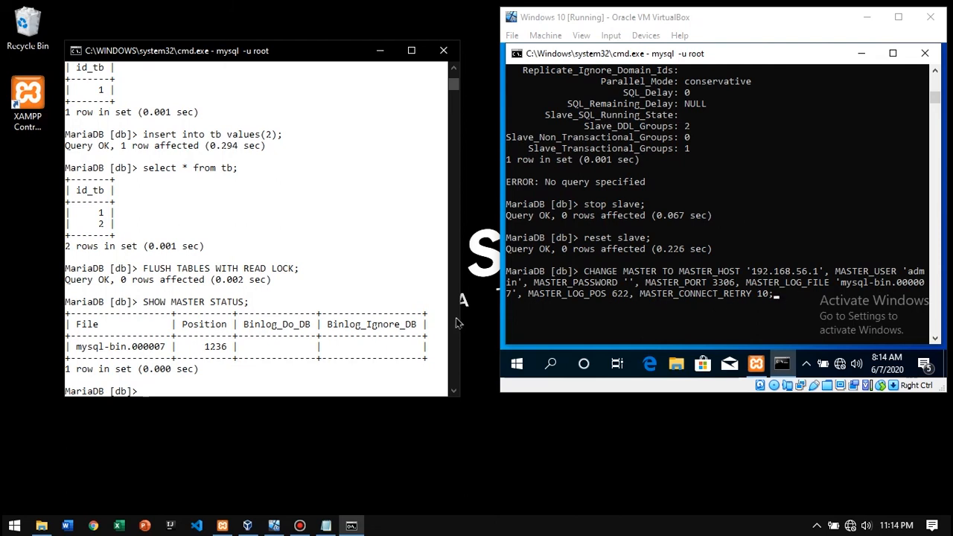
# Set MASTER_LOG_POS to 1236 in the recalled CHANGE MASTER TO statement on the virtual machine and run it
pyautogui.click(854, 275)
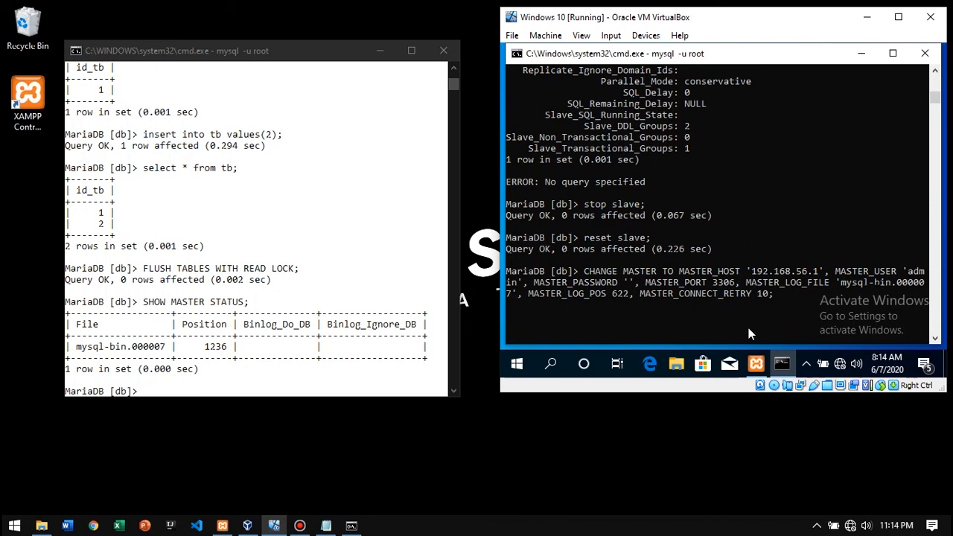
pyautogui.press('Right')
pyautogui.press('Right')
pyautogui.press('Right')
pyautogui.press('Right')
pyautogui.press('Right')
pyautogui.press('Right')
pyautogui.press('Right')
pyautogui.press('Right')
pyautogui.press('Right')
pyautogui.press('Right')
pyautogui.press('Right')
pyautogui.press('Right')
pyautogui.press('Right')
pyautogui.press('Right')
pyautogui.press('Right')
pyautogui.press('Right')
pyautogui.press('Right')
pyautogui.press('Right')
pyautogui.press('Right')
pyautogui.press('Right')
pyautogui.press('Right')
pyautogui.press('Right')
pyautogui.press('Right')
pyautogui.press('Left')
pyautogui.press('Left')
pyautogui.press('Left')
pyautogui.press('BackSpace')
pyautogui.press('BackSpace')
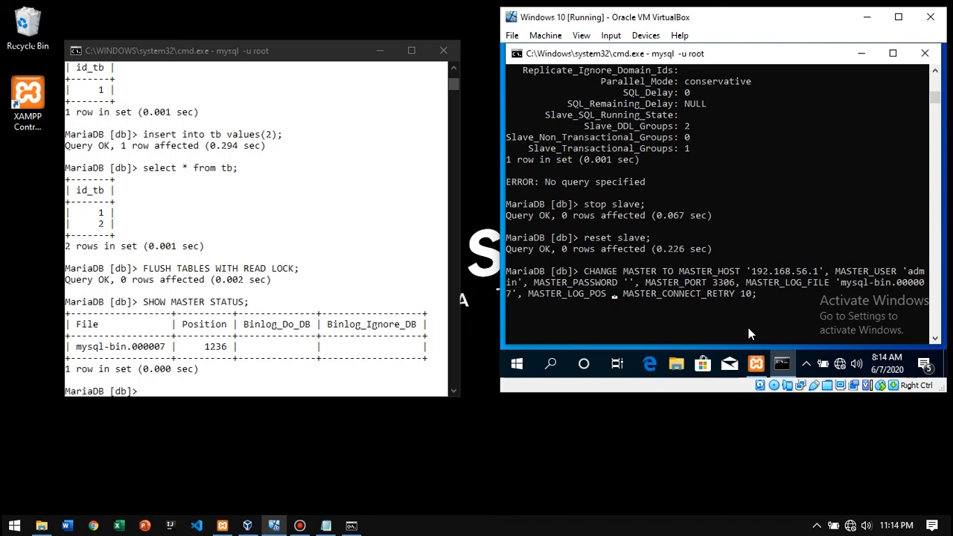
pyautogui.write('1236')
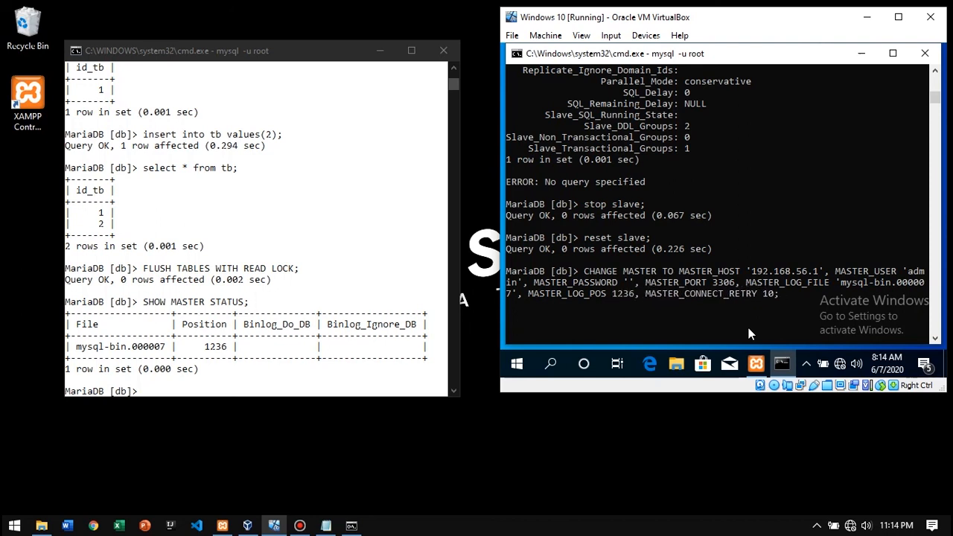
pyautogui.press('Return')
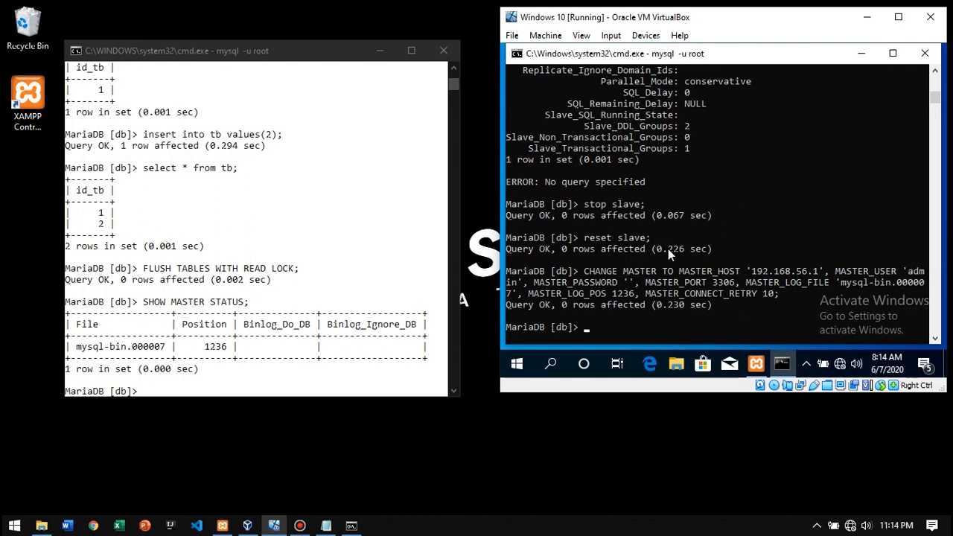
# Show the slave status on the virtual machine as a table and try to rerun it vertically with |G
pyautogui.write('SHOW SLAVE STATUS;')
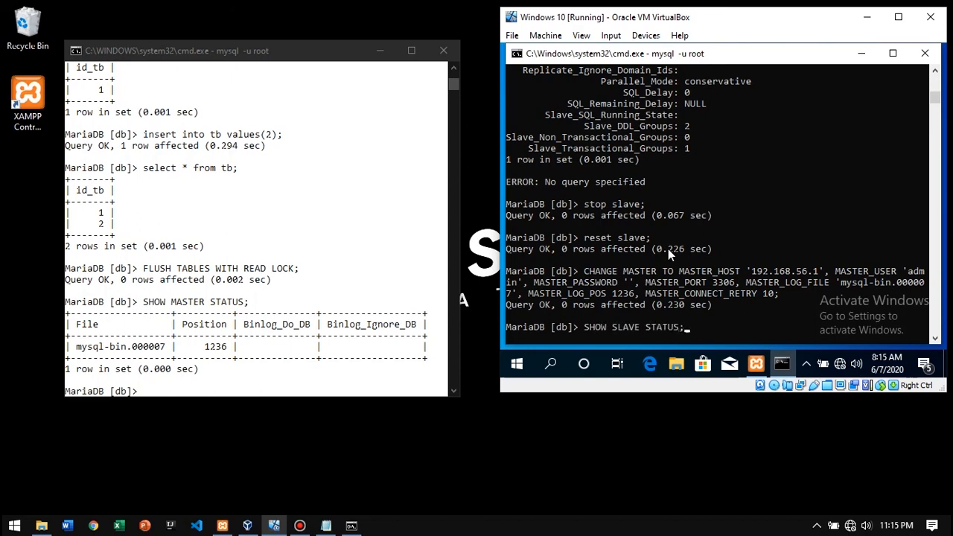
pyautogui.press('Return')
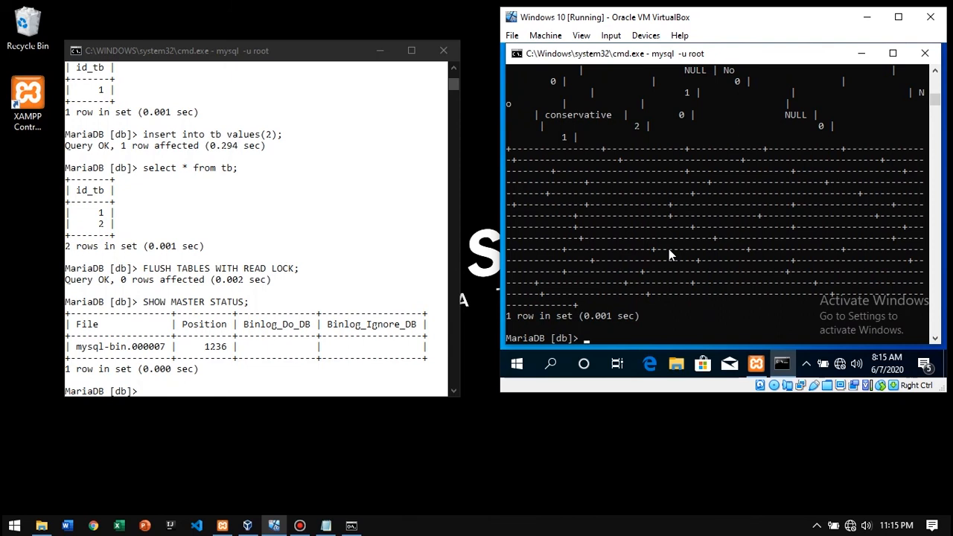
pyautogui.press('Up')
pyautogui.press('BackSpace')
pyautogui.write('\\G;')
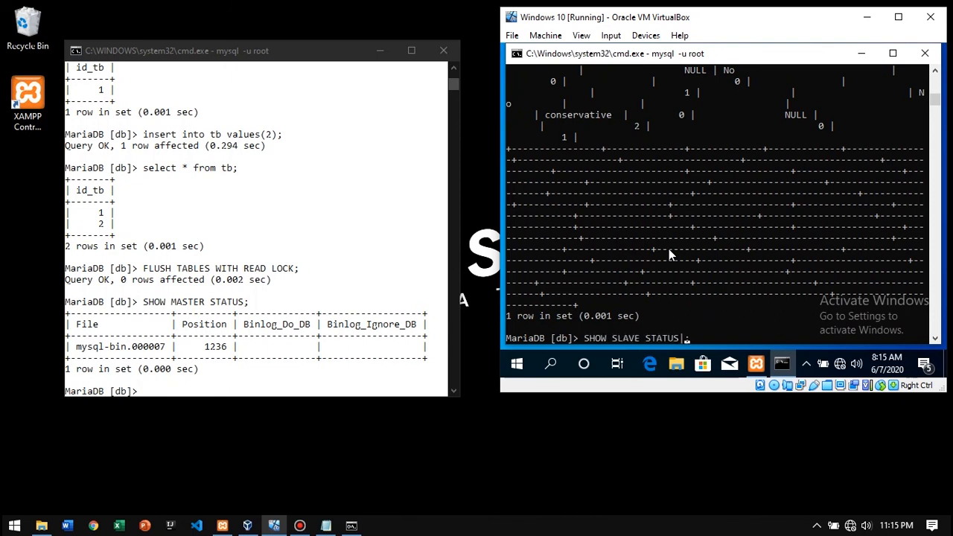
pyautogui.press('Return')
# Correct the statement to SHOW SLAVE STATUS \G; and examine the slave's master log file, log position and running state
pyautogui.press('Up')
pyautogui.press('Left')
pyautogui.press('Left')
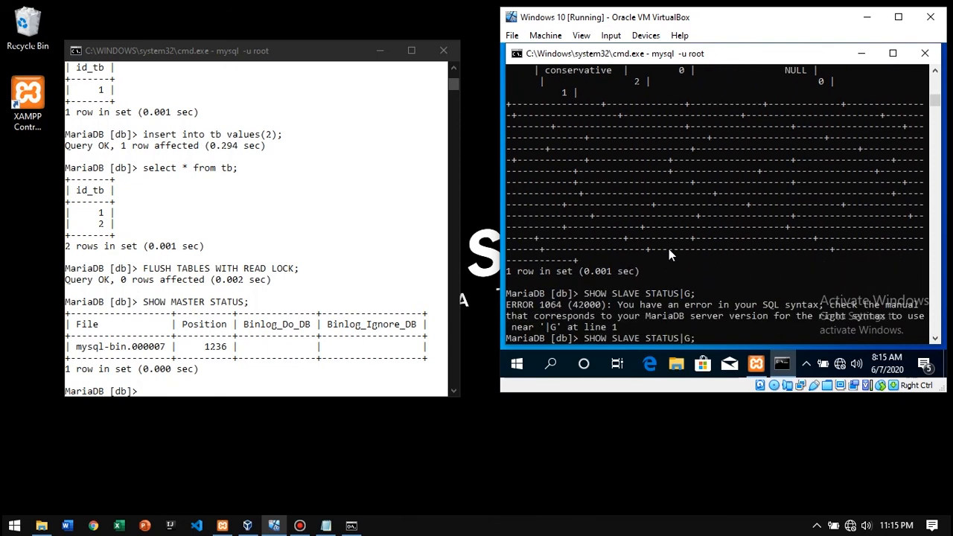
pyautogui.press('BackSpace')
pyautogui.press('BackSpace')
pyautogui.write('\\')
pyautogui.press('Return')
pyautogui.scroll(8, 670, 246)
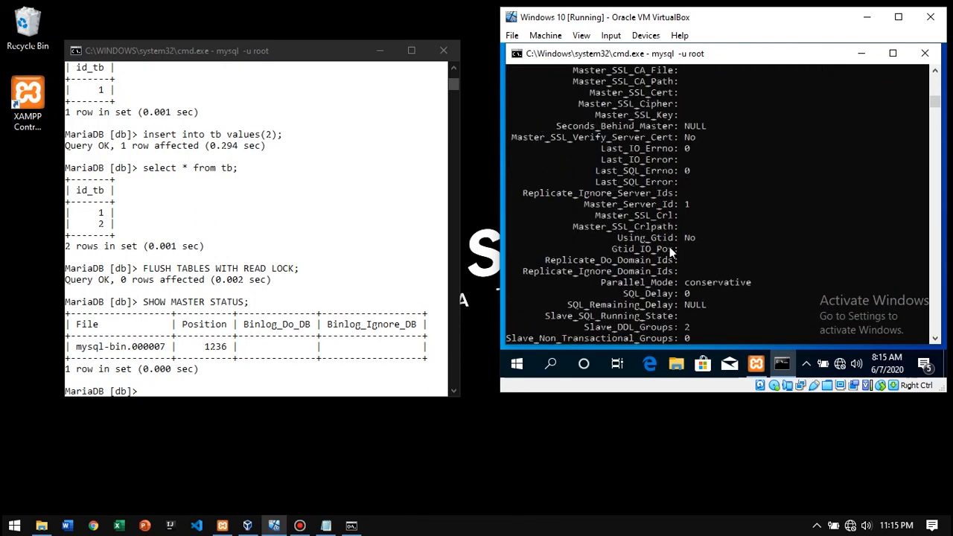
pyautogui.scroll(9, 678, 250)
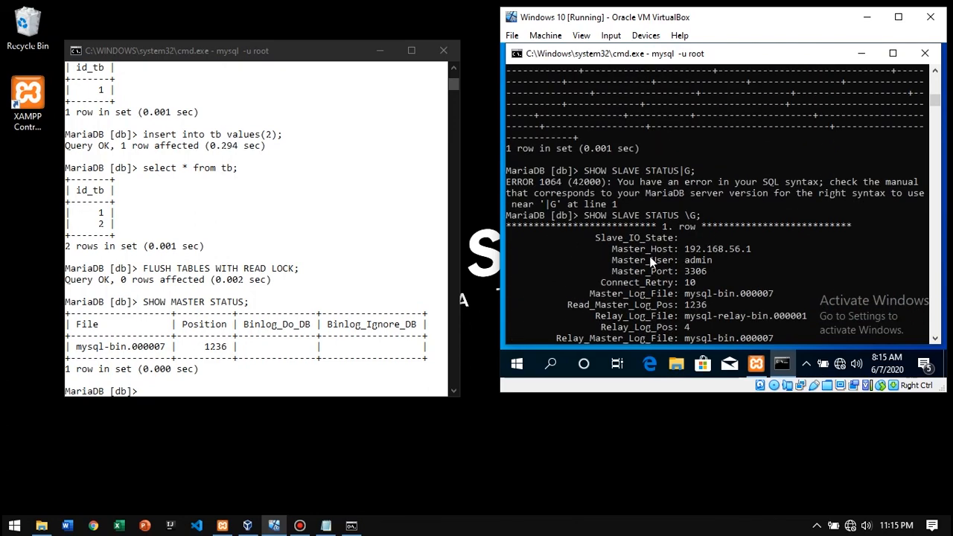
pyautogui.scroll(-1, 630, 241)
pyautogui.scroll(-3, 632, 213)
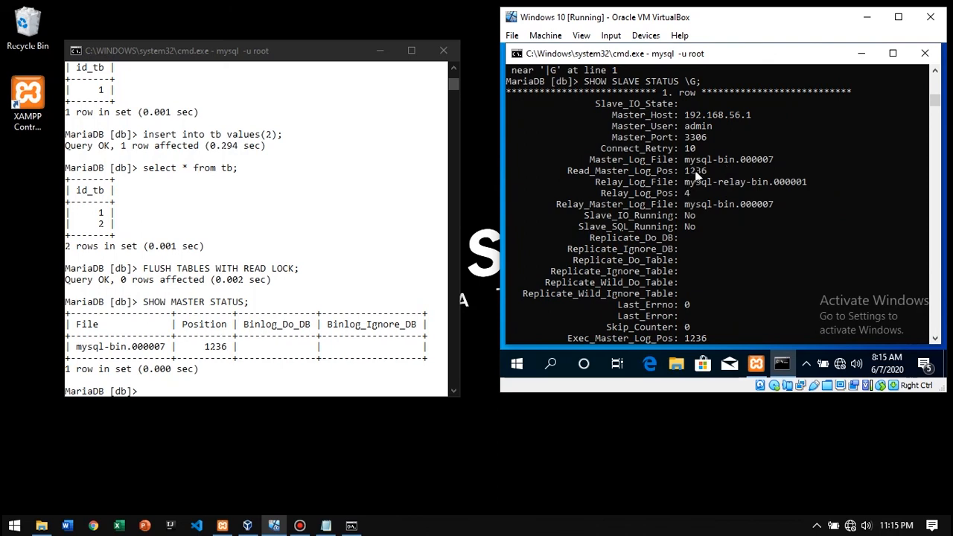
pyautogui.scroll(-11, 700, 174)
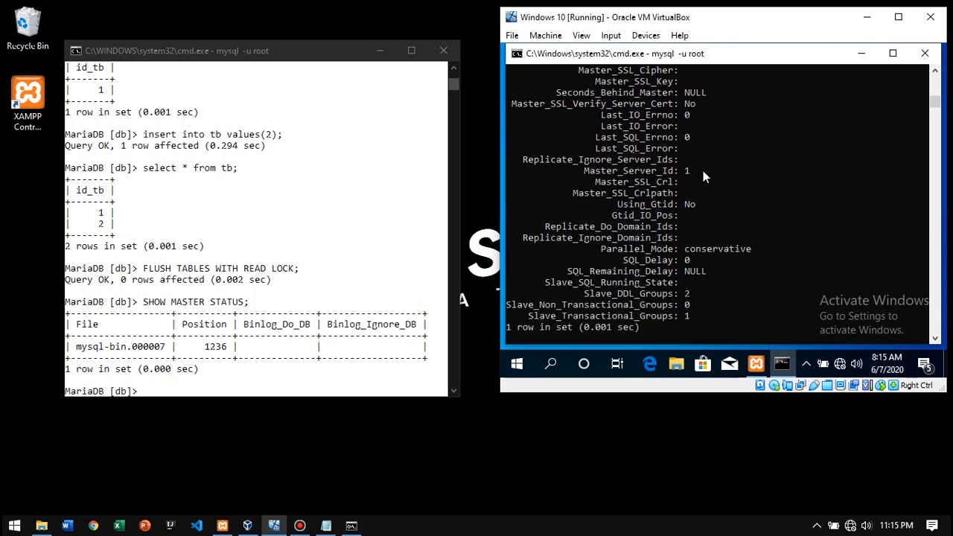
pyautogui.scroll(-4, 703, 170)
# Start the slave on the virtual machine
pyautogui.write('START ')
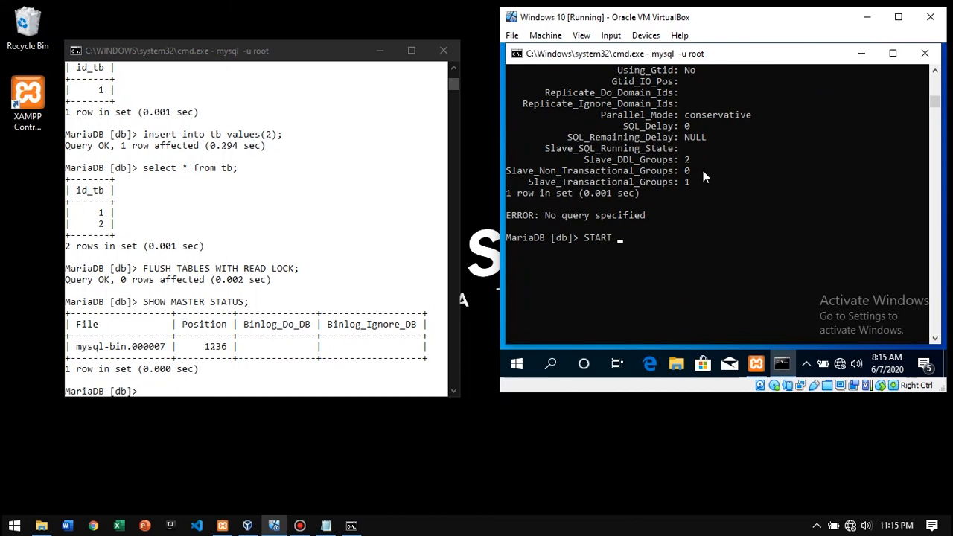
pyautogui.write('SLAVE;')
pyautogui.press('Return')
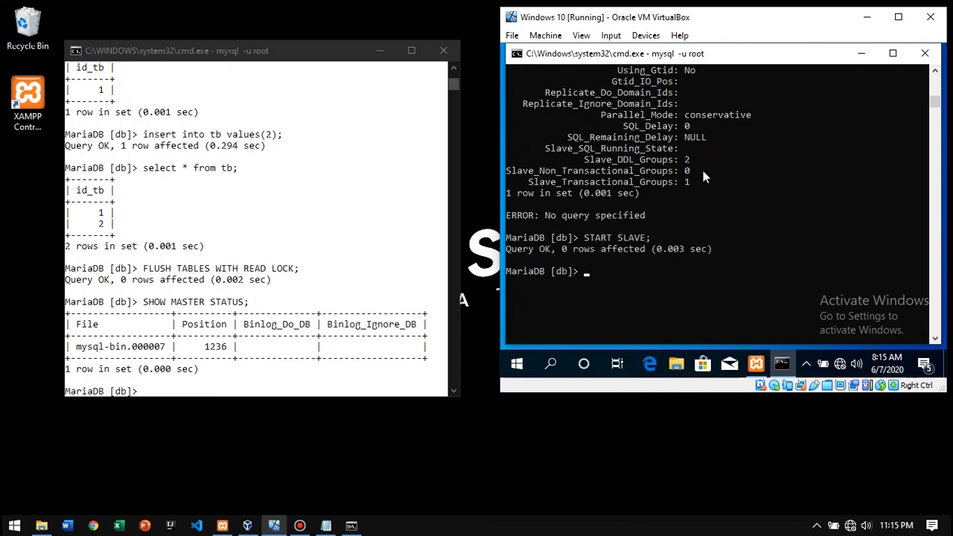
# Show the slave status vertically again on the virtual machine and check the Slave_IO_State value
pyautogui.press('Up')
pyautogui.press('Up')
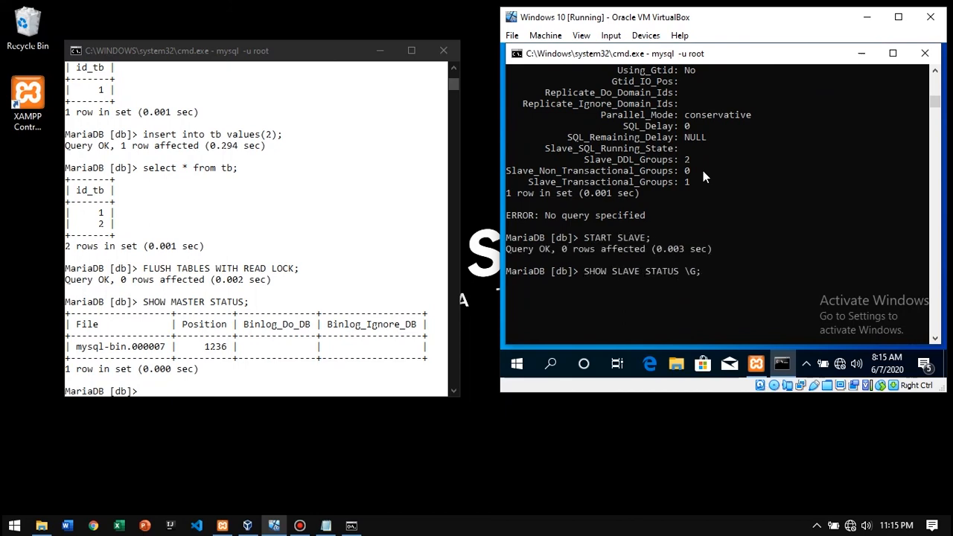
pyautogui.press('Return')
pyautogui.scroll(10, 703, 171)
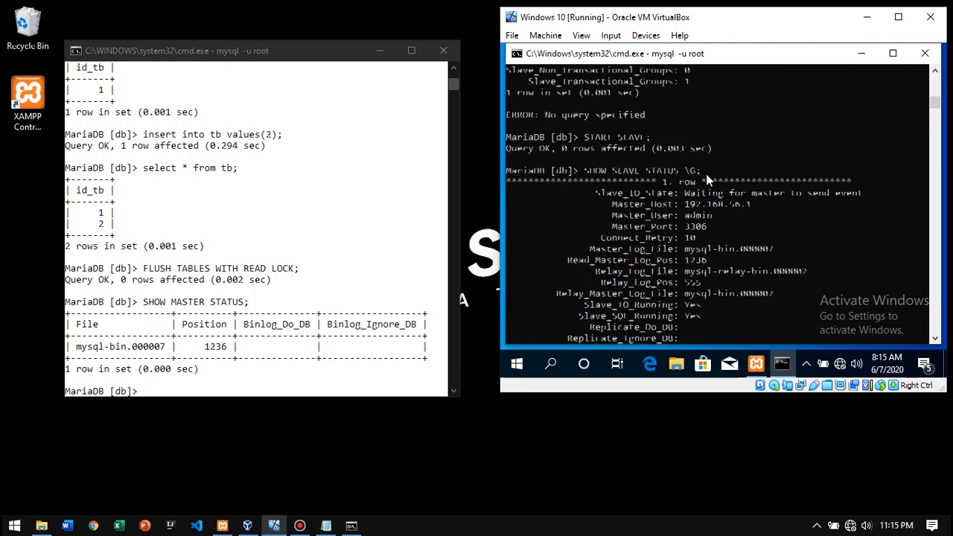
pyautogui.moveTo(685, 193); pyautogui.dragTo(864, 193)
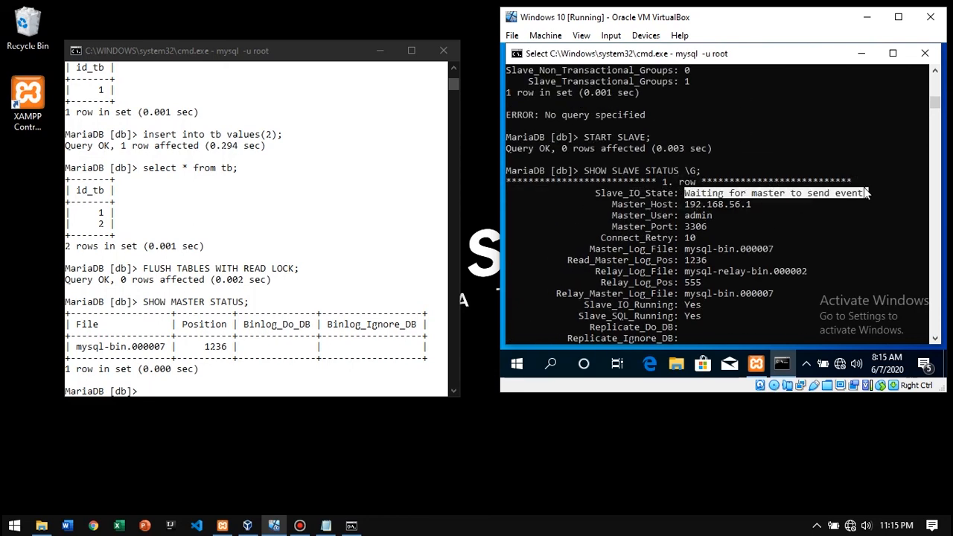
pyautogui.click(821, 193)
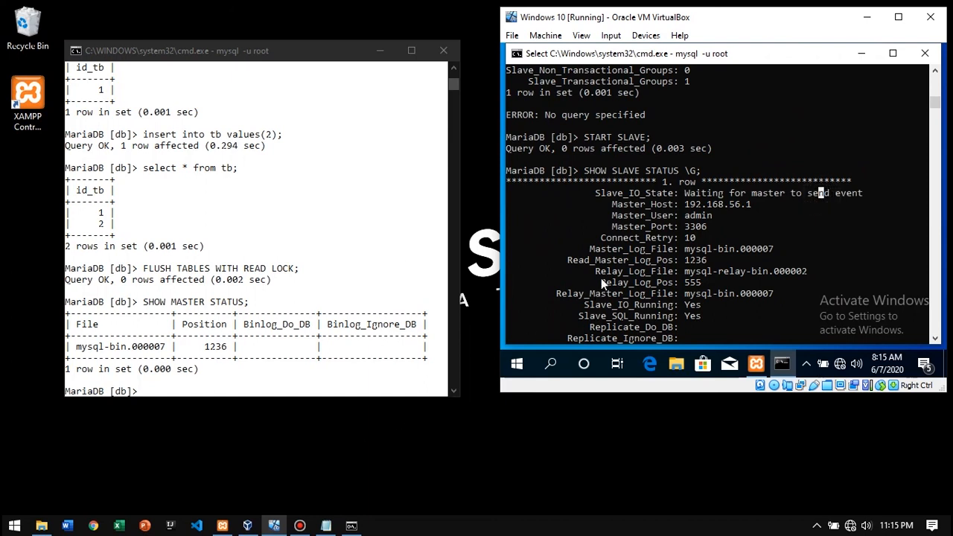